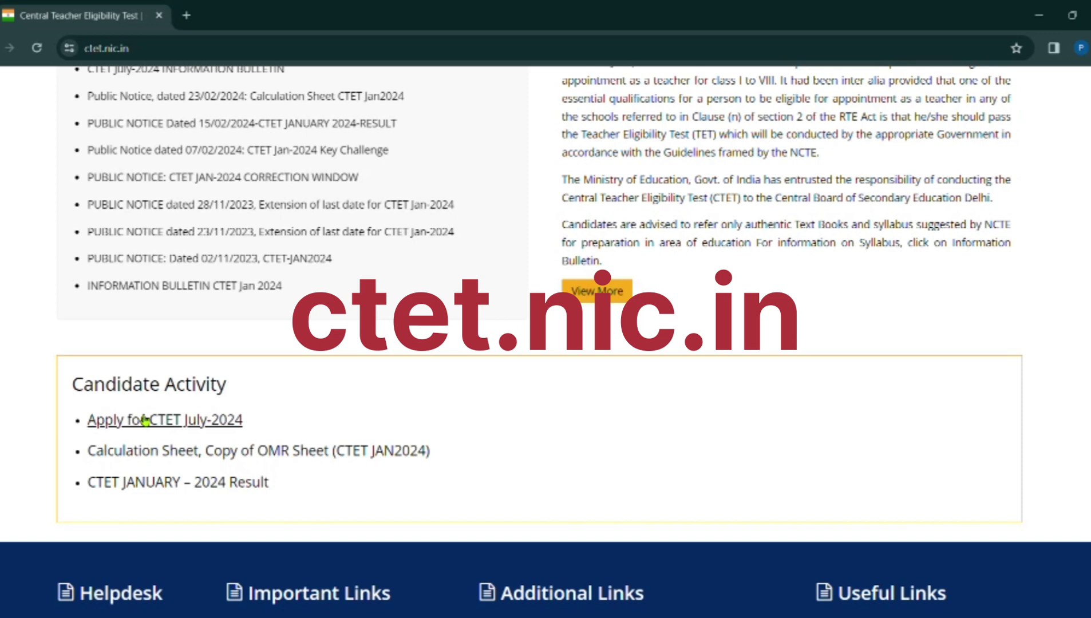
Open the CTET July-2024 application and begin a New Registration.
click(155, 420)
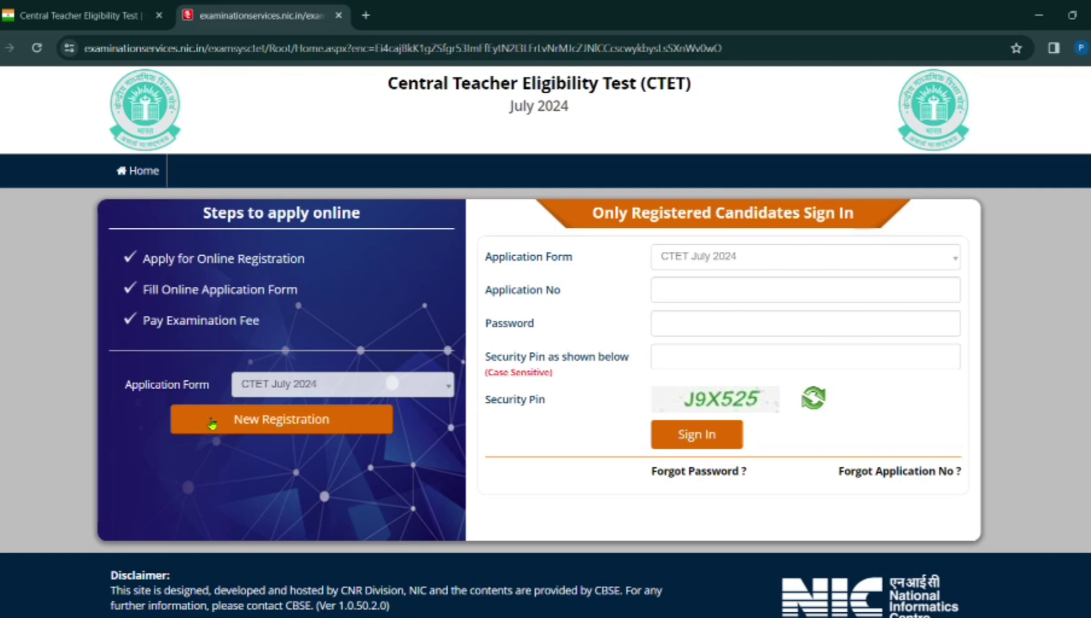
click(265, 428)
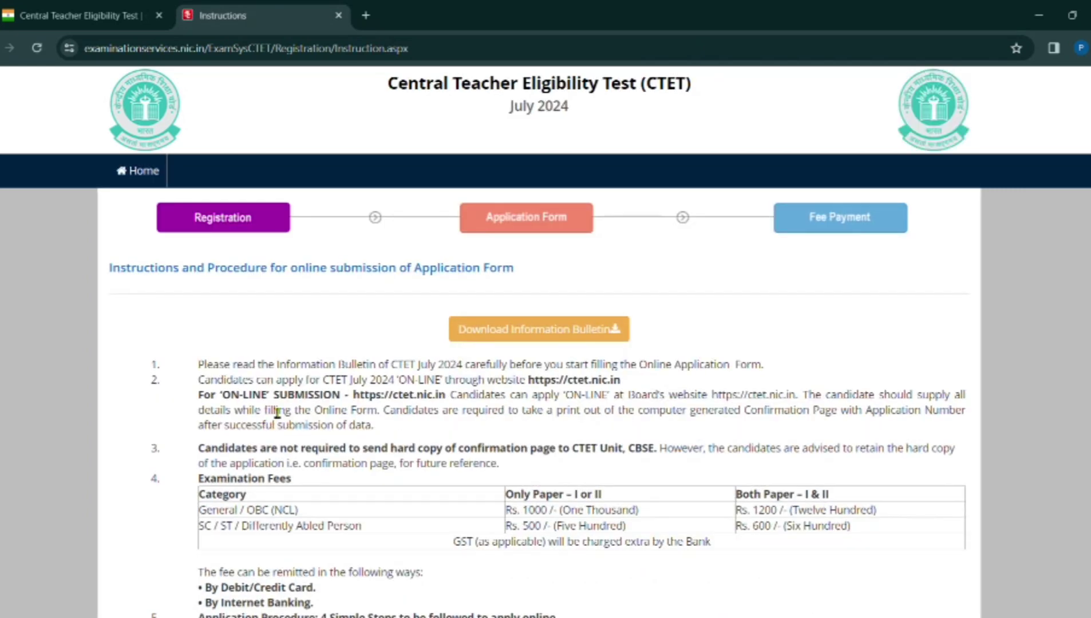
scroll(381, 335, down, 2)
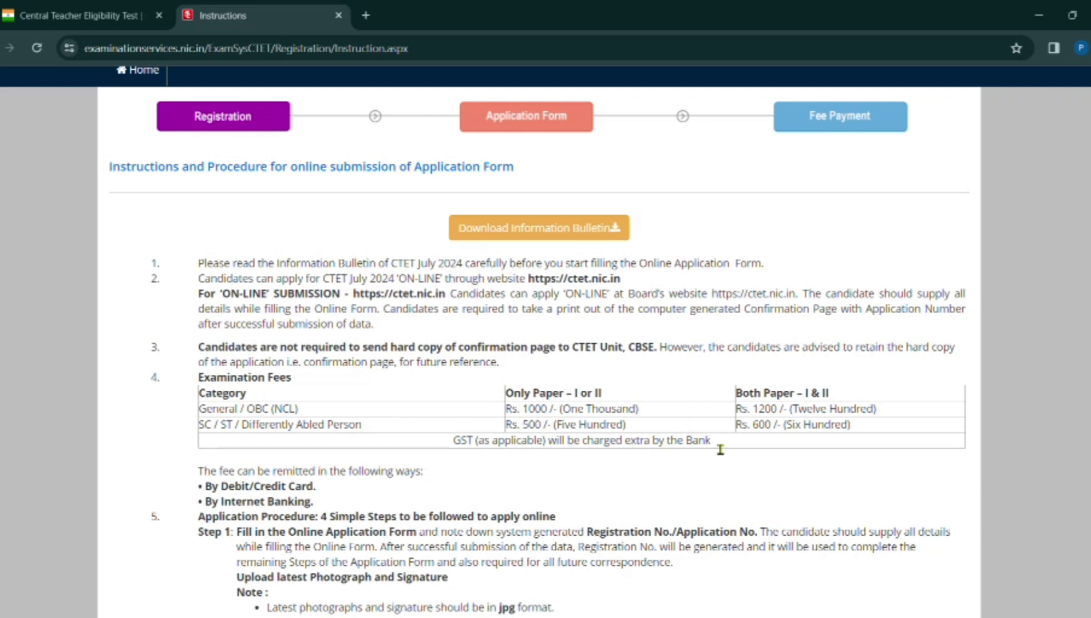
scroll(600, 447, down, 4)
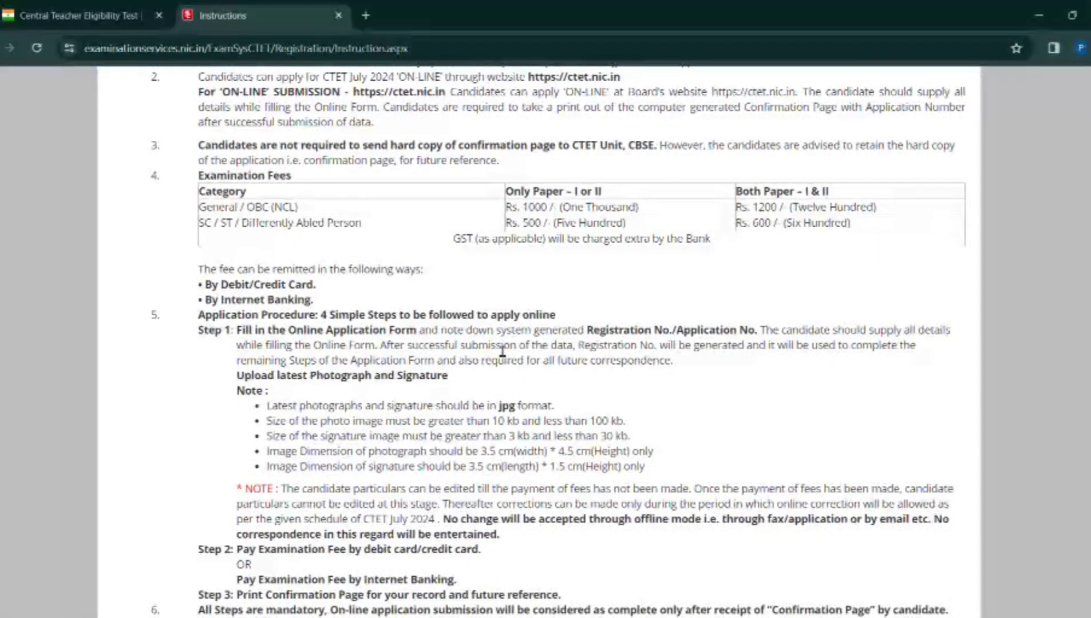
scroll(486, 351, down, 2)
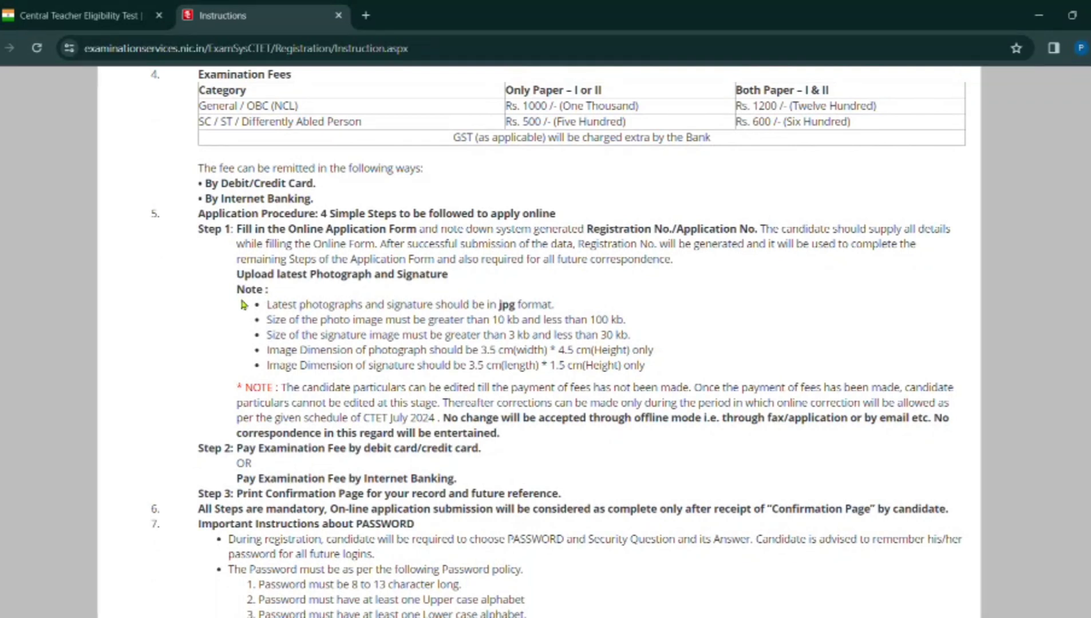
drag(251, 307, 655, 370)
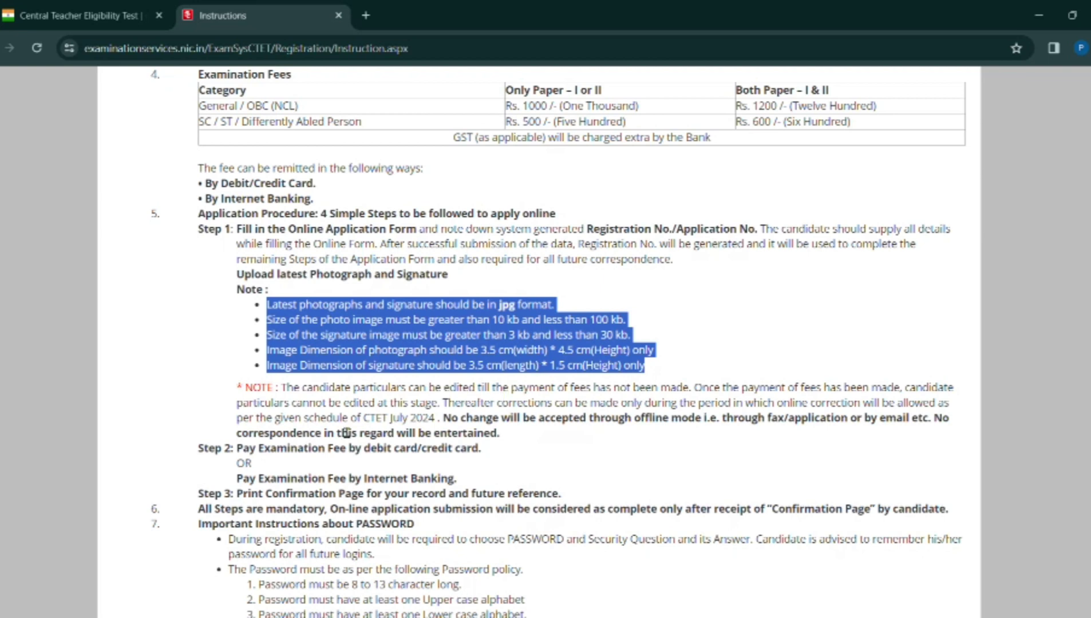
click(321, 421)
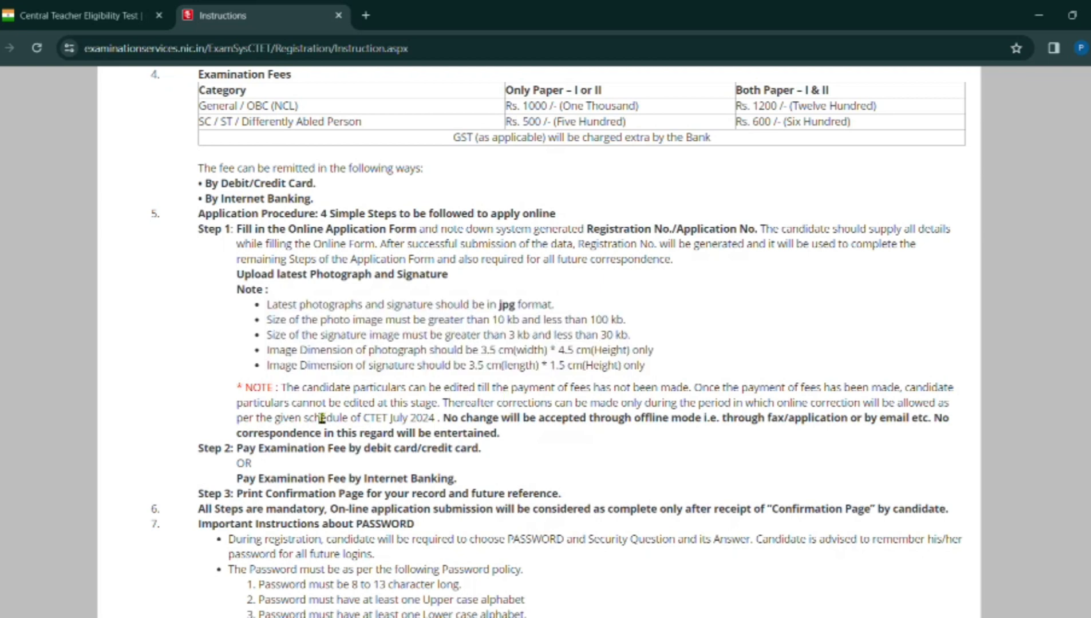
scroll(322, 418, down, 1)
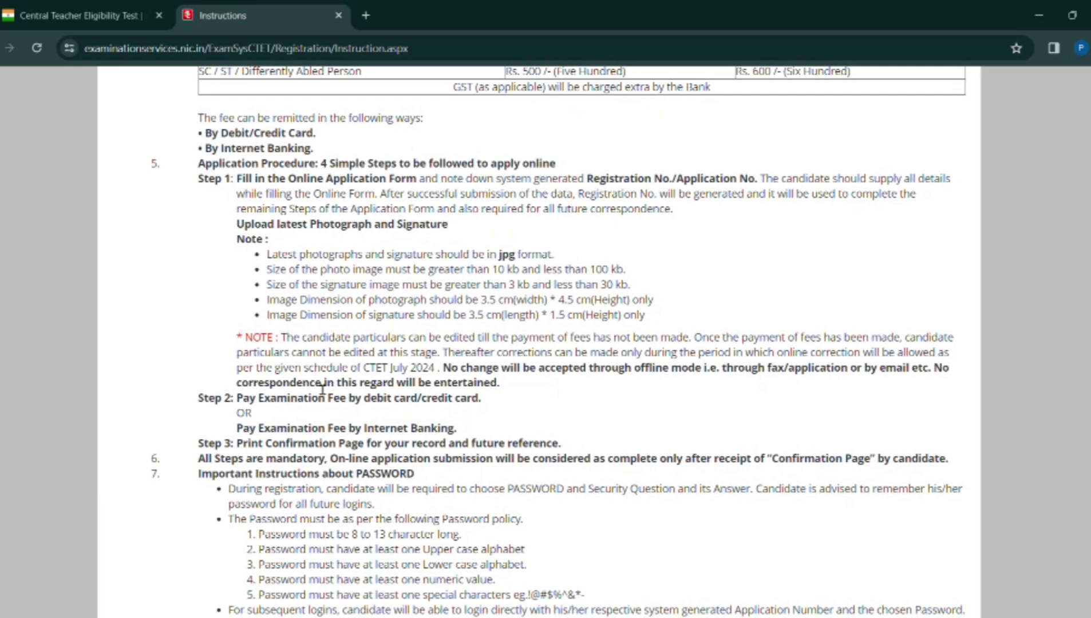
drag(307, 346, 554, 361)
click(525, 382)
drag(452, 370, 664, 392)
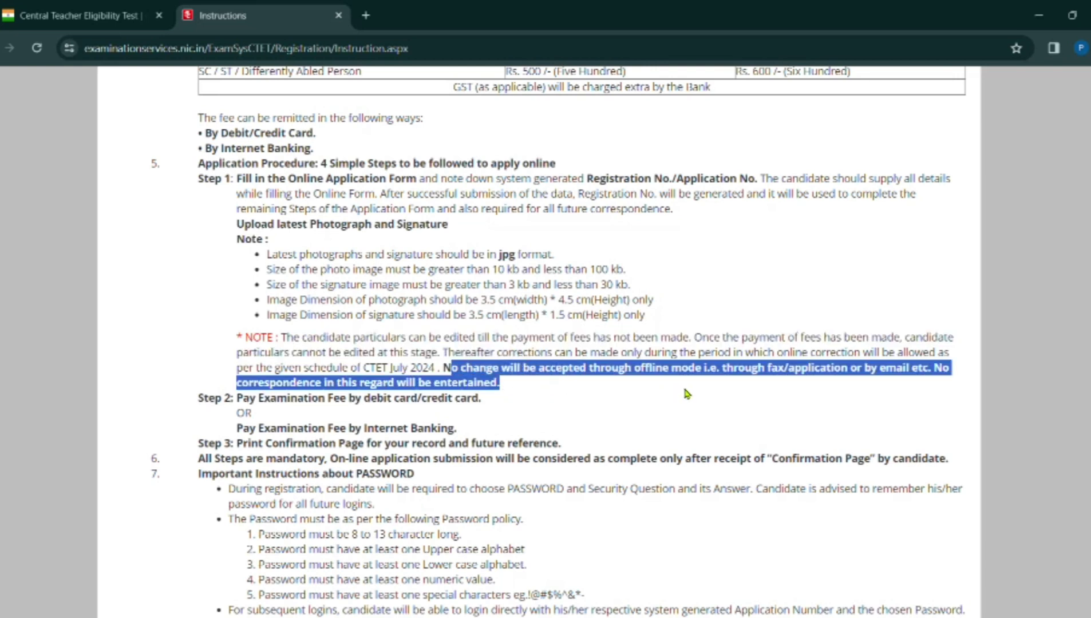
click(671, 399)
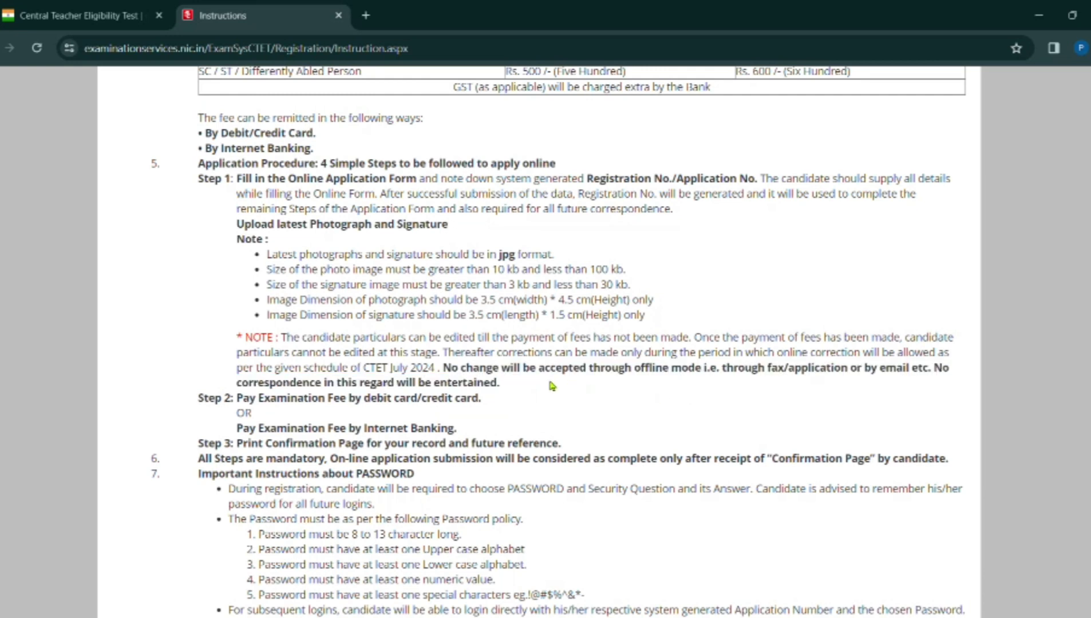
scroll(520, 379, down, 2)
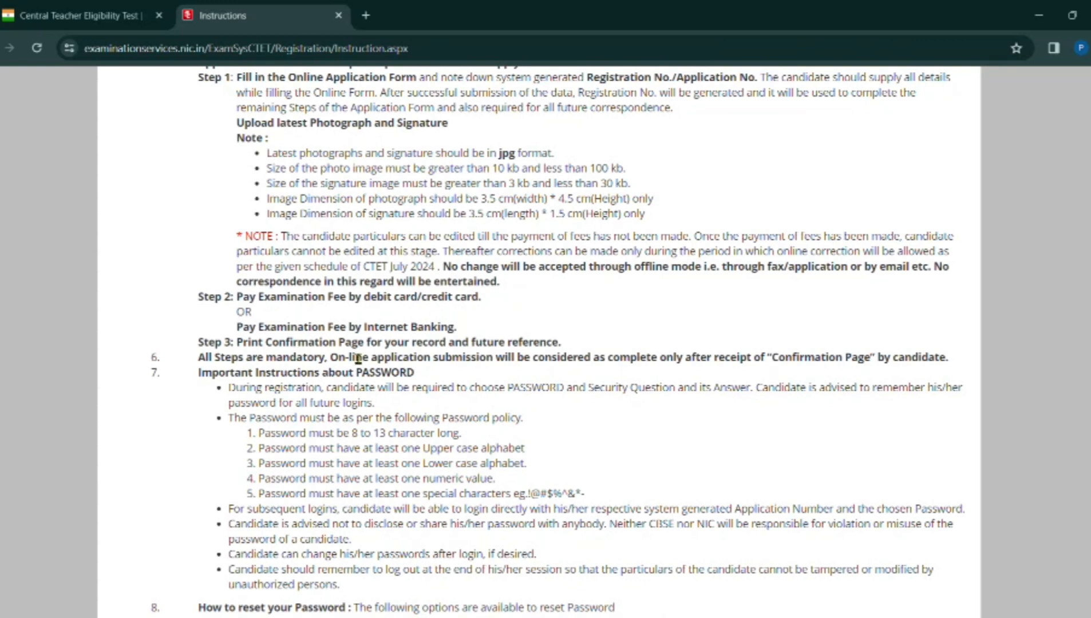
Read through the mandatory-steps rule and the password policy instructions.
drag(238, 342, 572, 364)
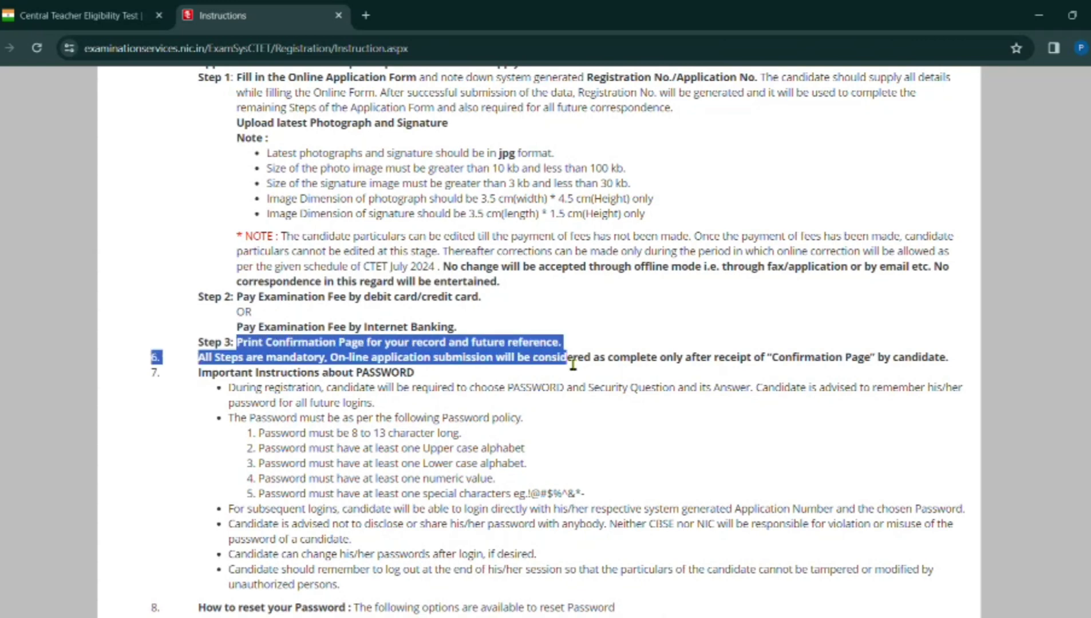
click(587, 343)
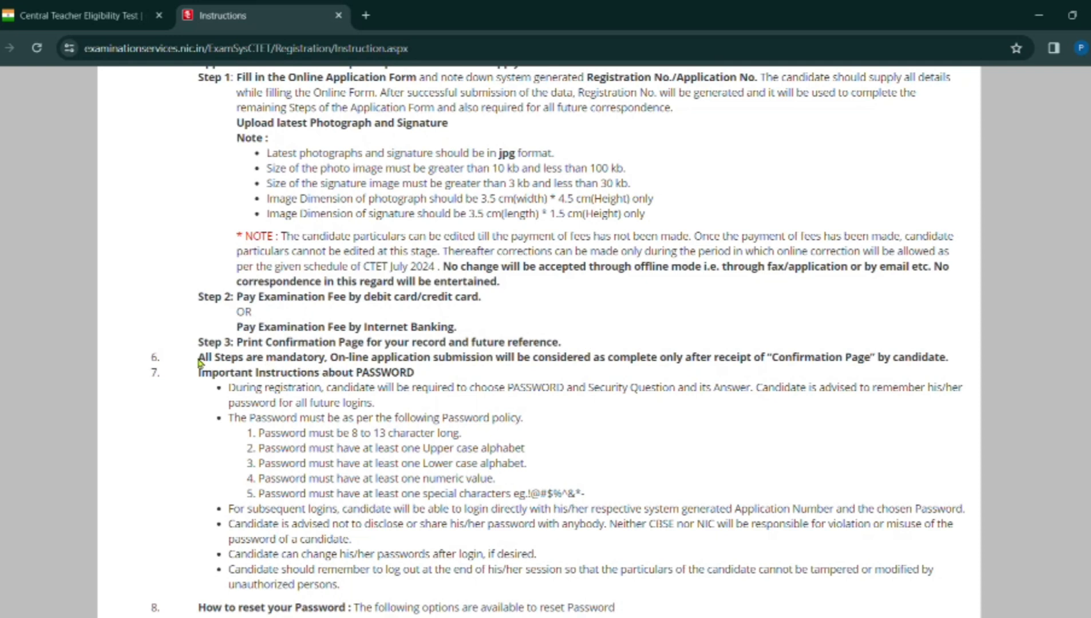
drag(199, 360, 522, 376)
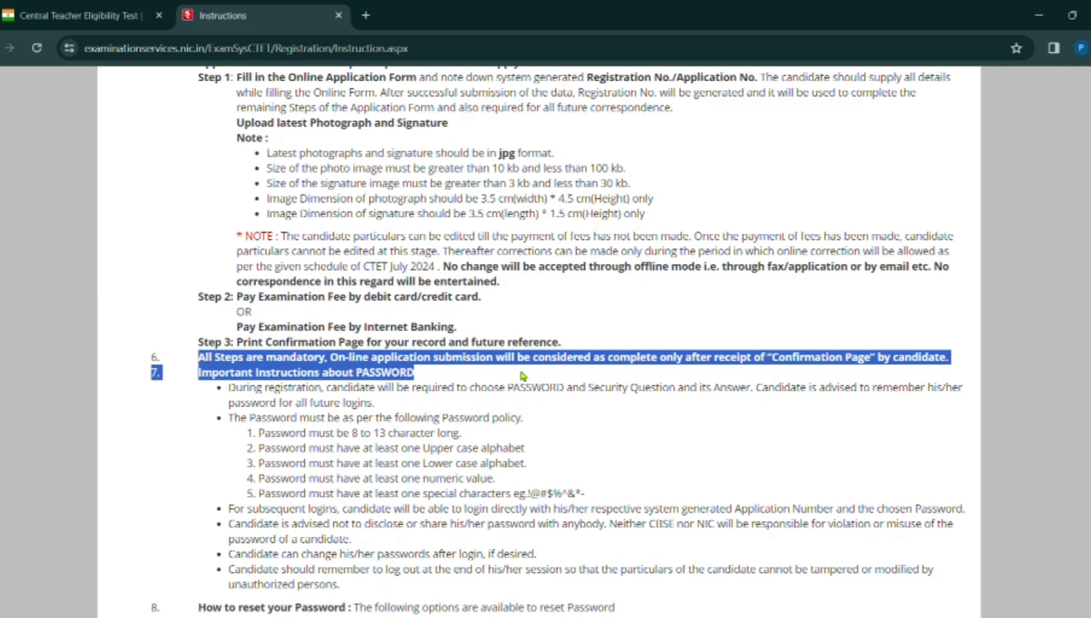
scroll(522, 375, down, 2)
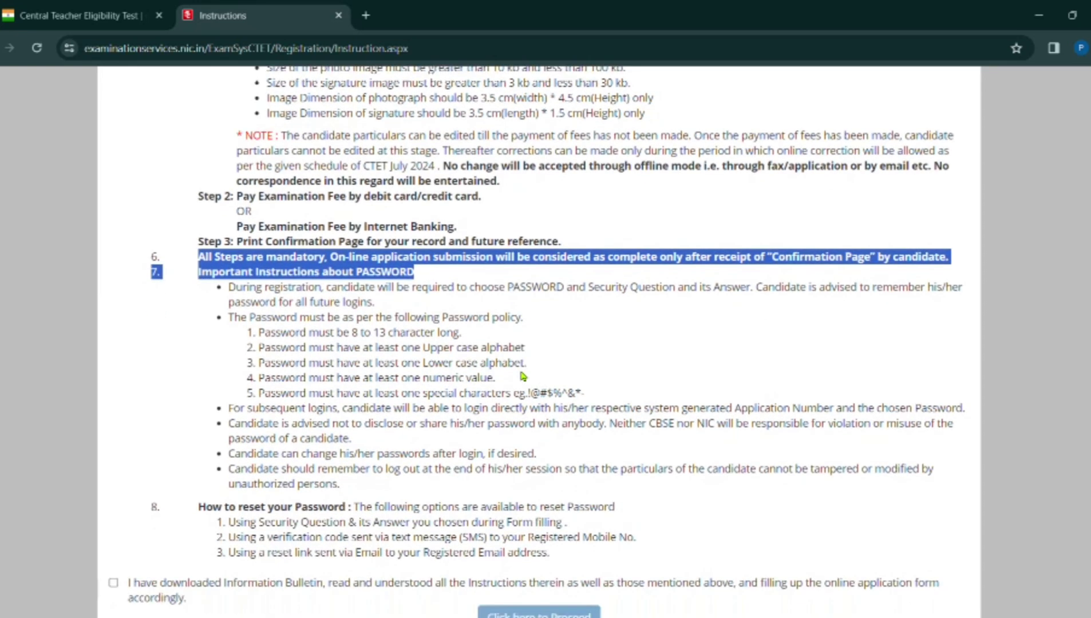
click(522, 376)
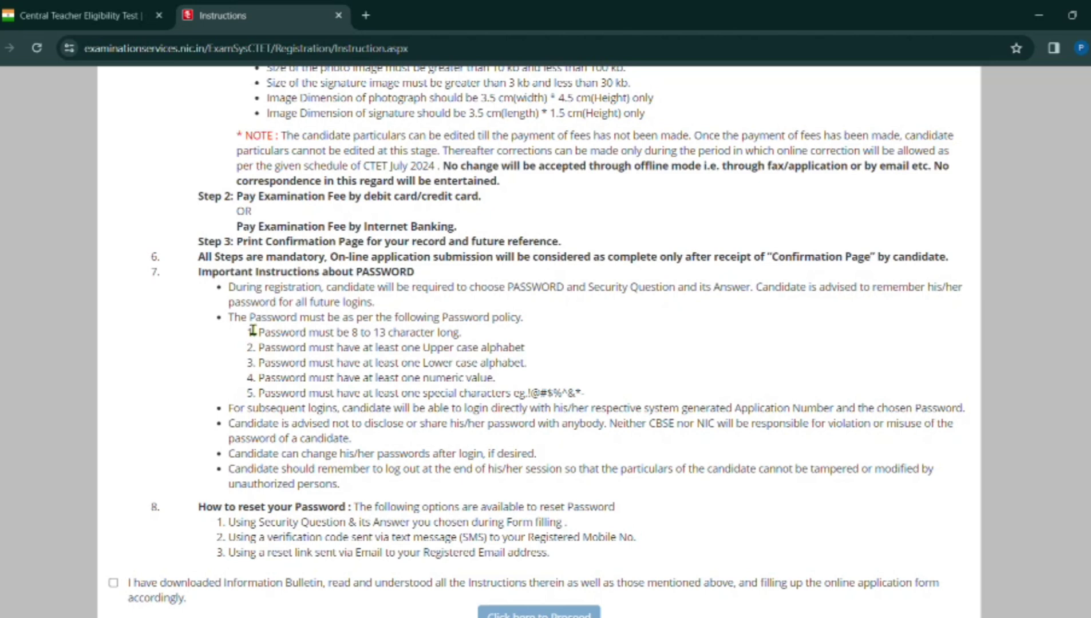
drag(226, 287, 386, 302)
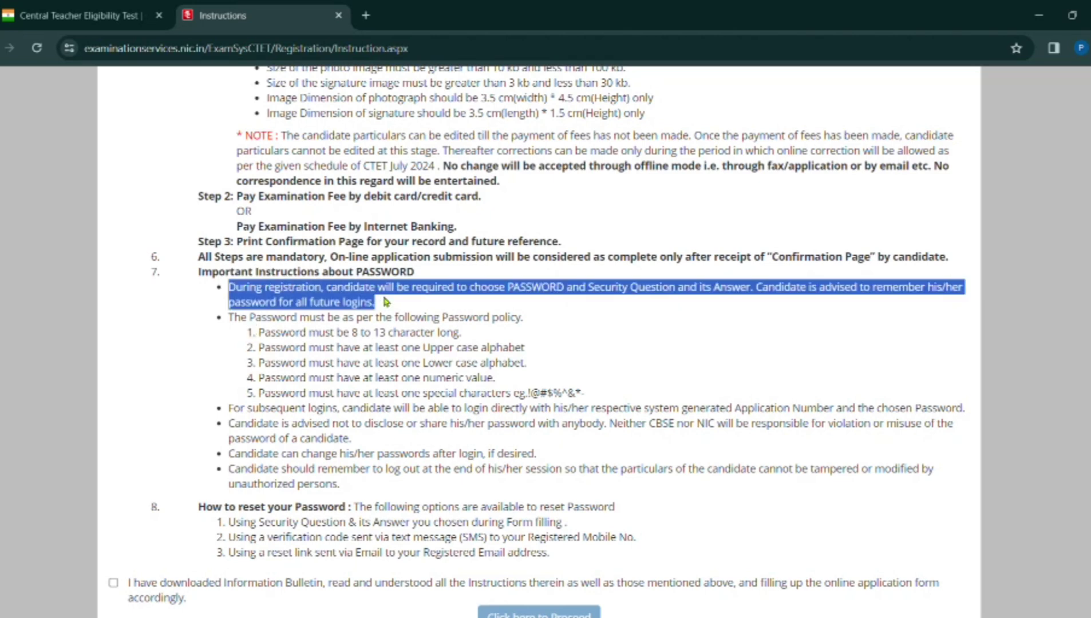
click(523, 304)
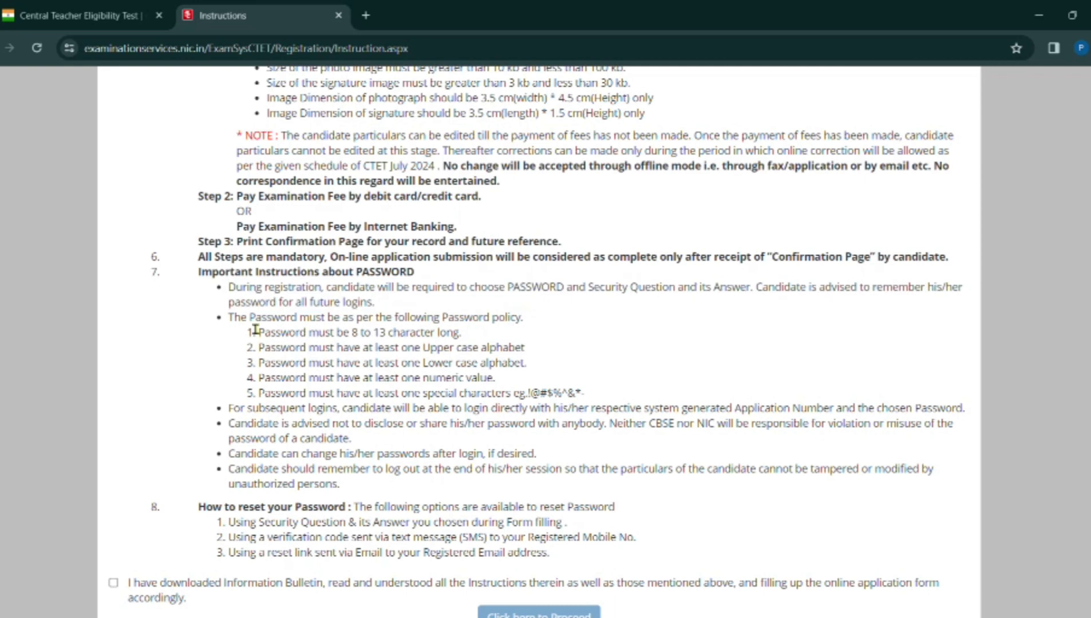
drag(234, 318, 548, 379)
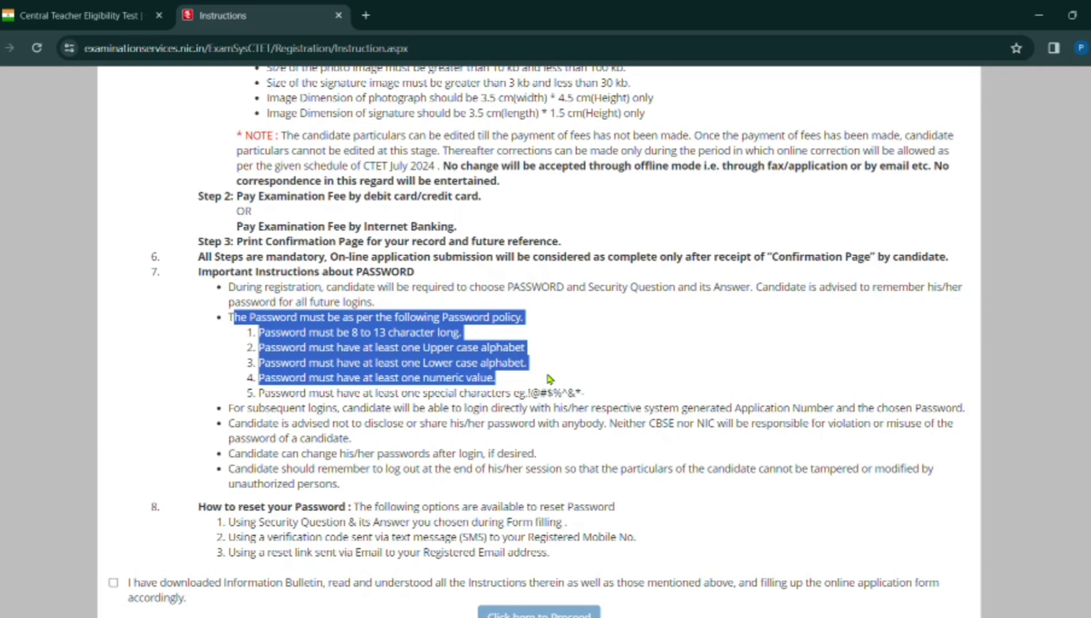
click(548, 379)
Accept the Information Bulletin declaration and proceed to the application form.
scroll(503, 388, down, 2)
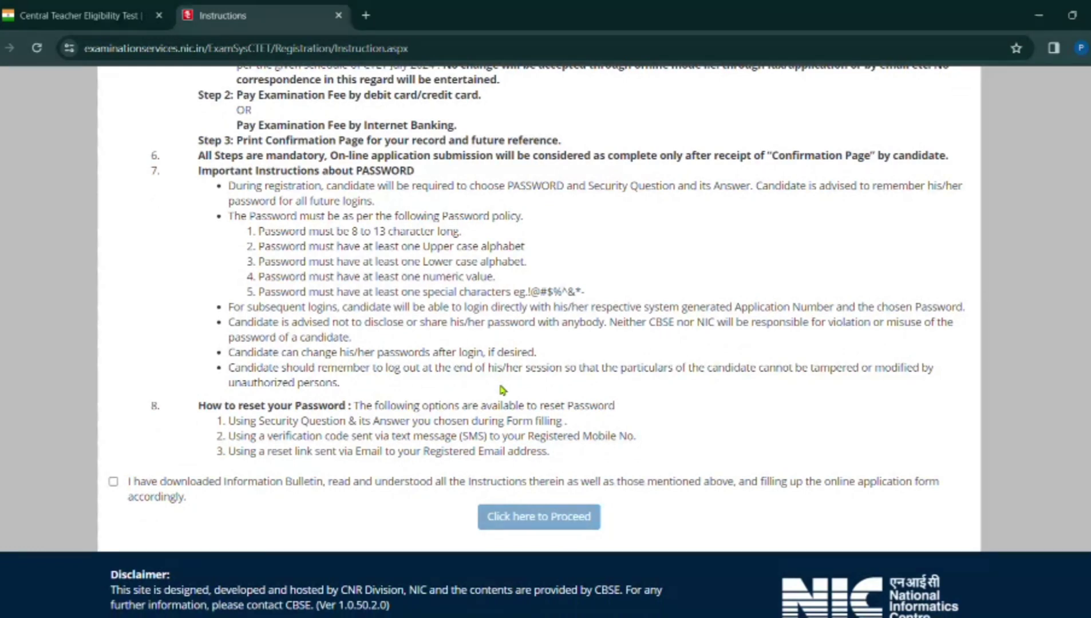
scroll(499, 385, down, 1)
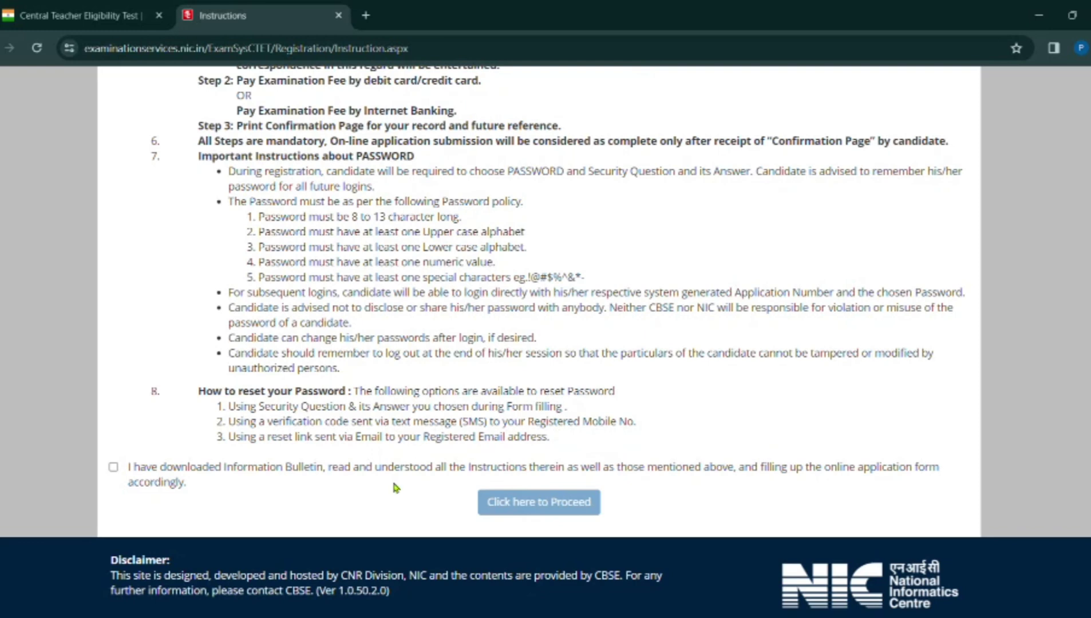
click(114, 470)
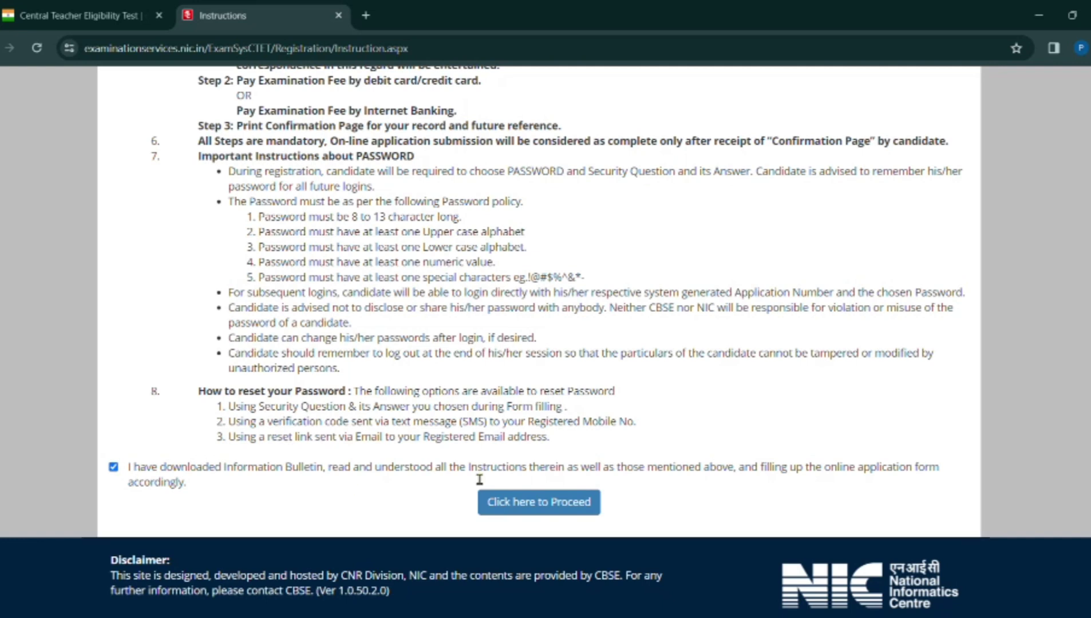
click(539, 505)
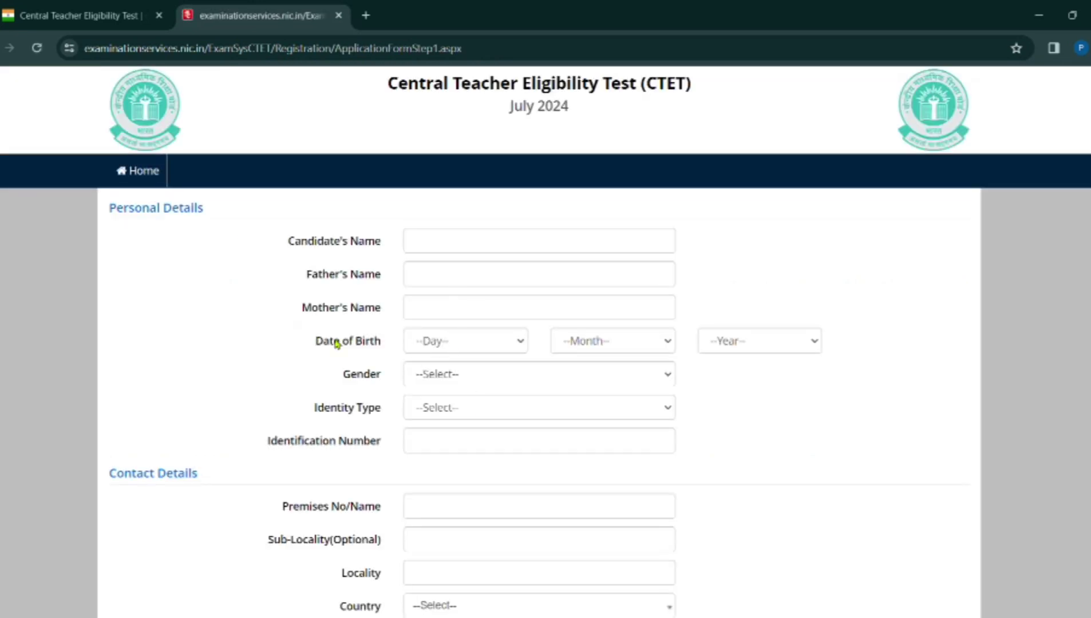
scroll(337, 343, down, 2)
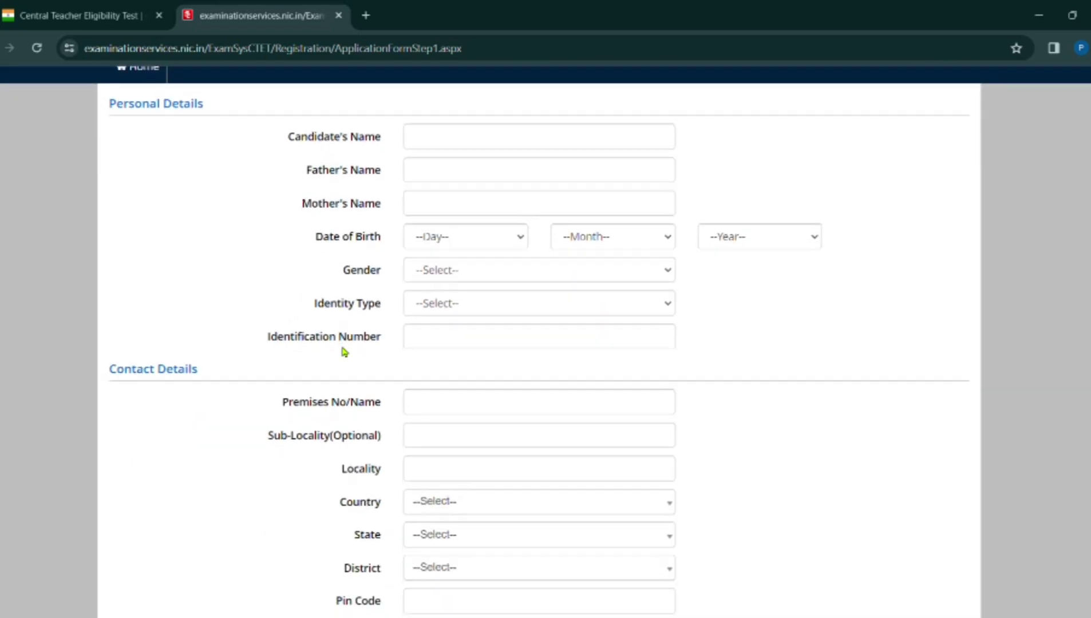
scroll(343, 350, down, 1)
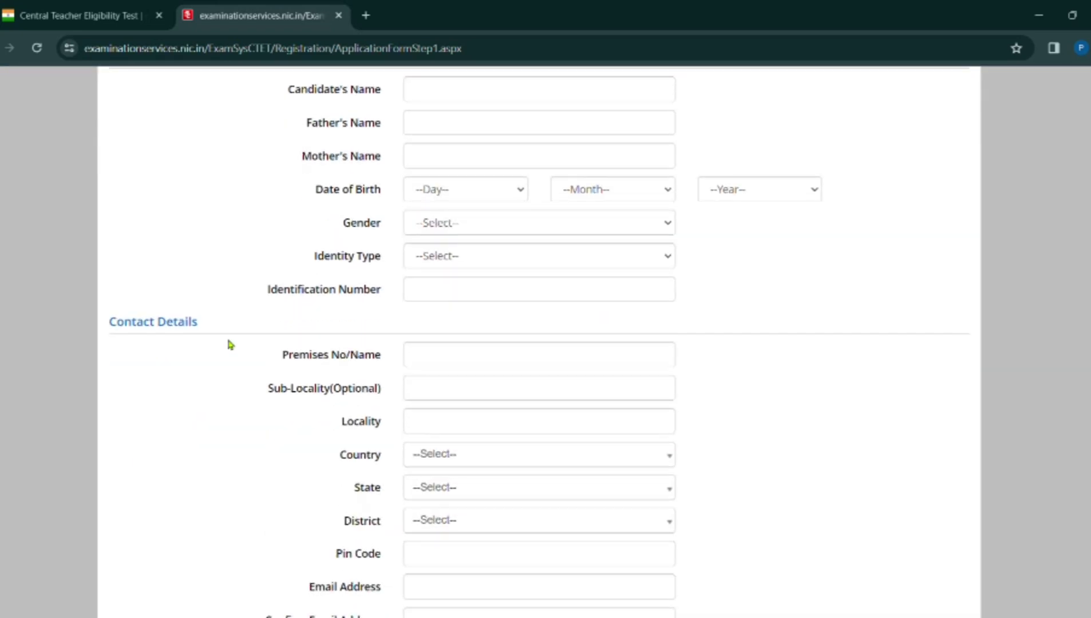
scroll(396, 419, down, 3)
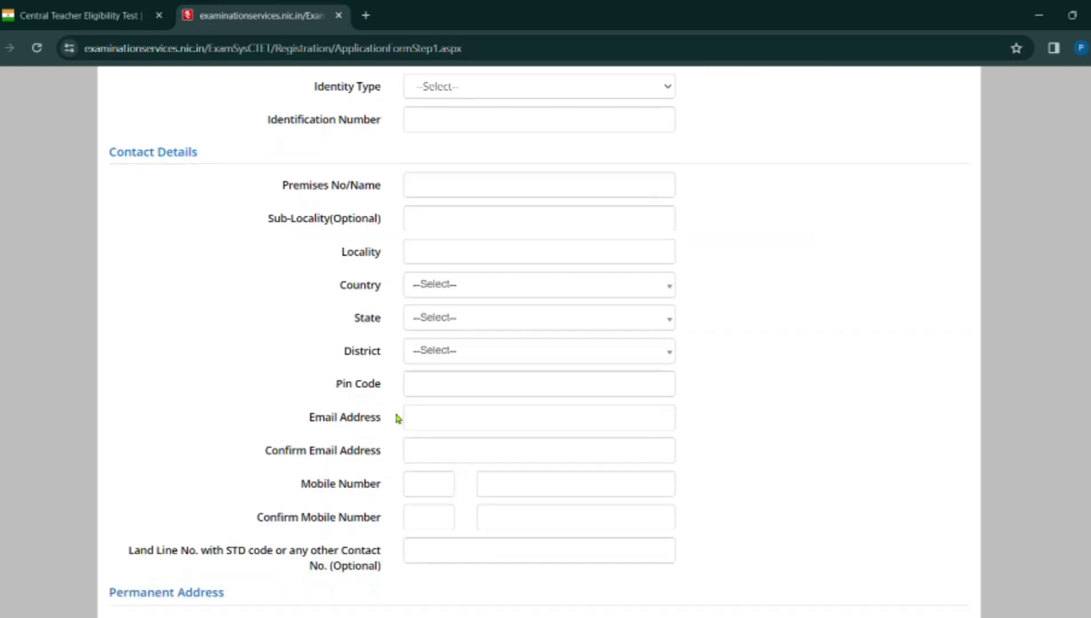
scroll(396, 419, down, 5)
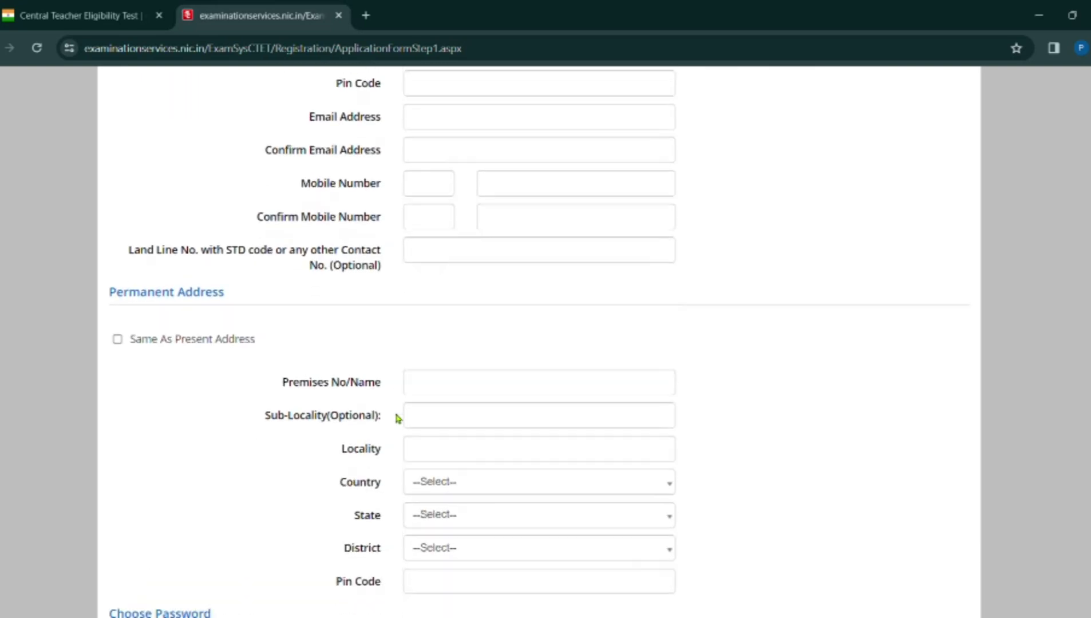
scroll(397, 418, down, 2)
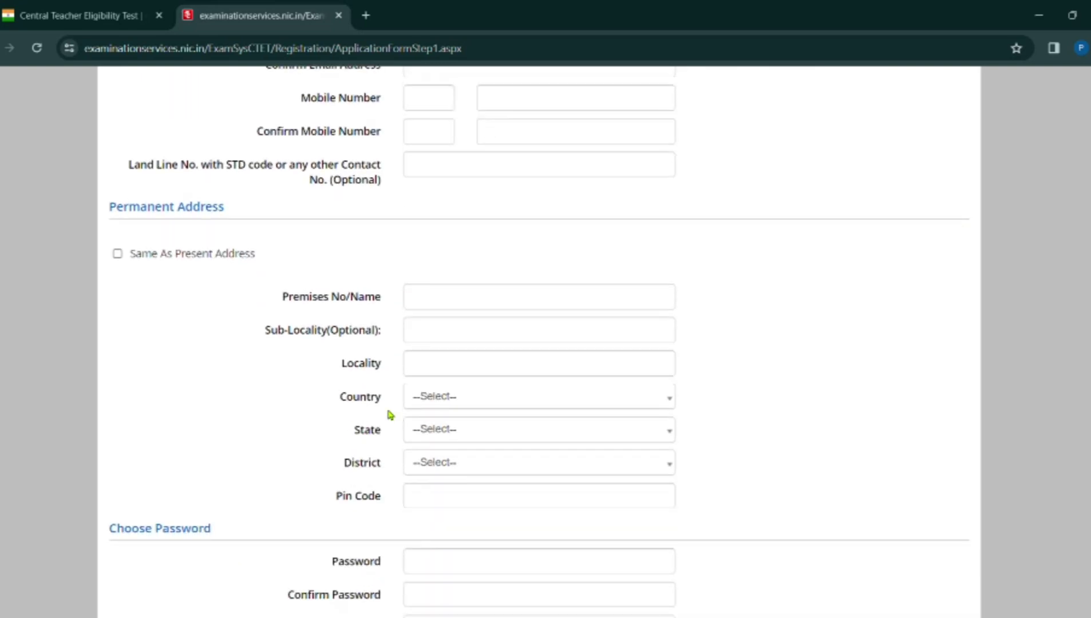
scroll(281, 357, down, 1)
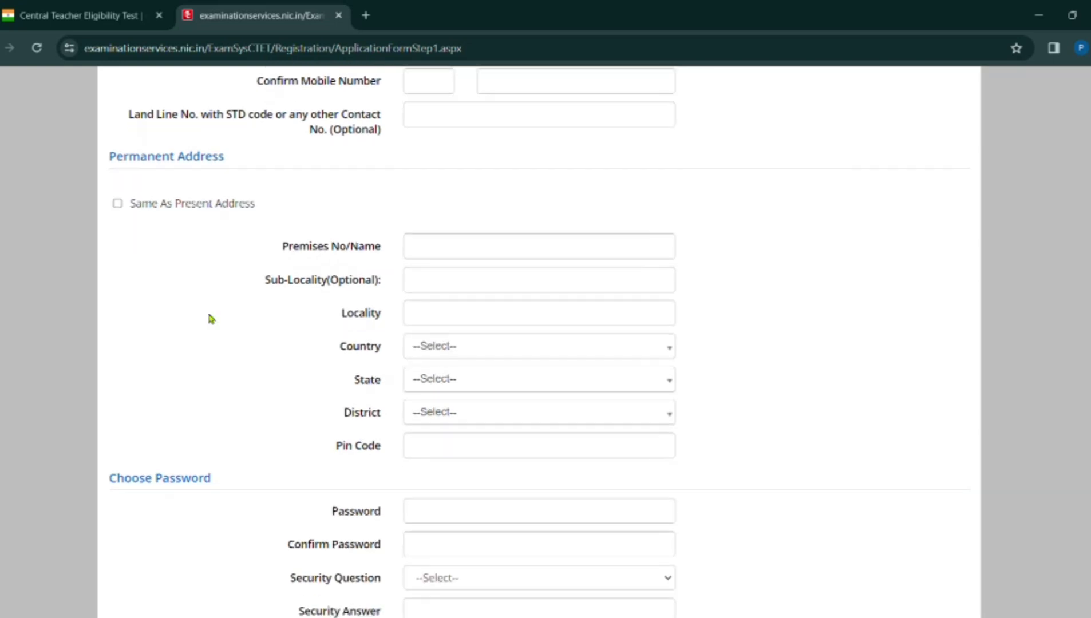
scroll(183, 297, down, 4)
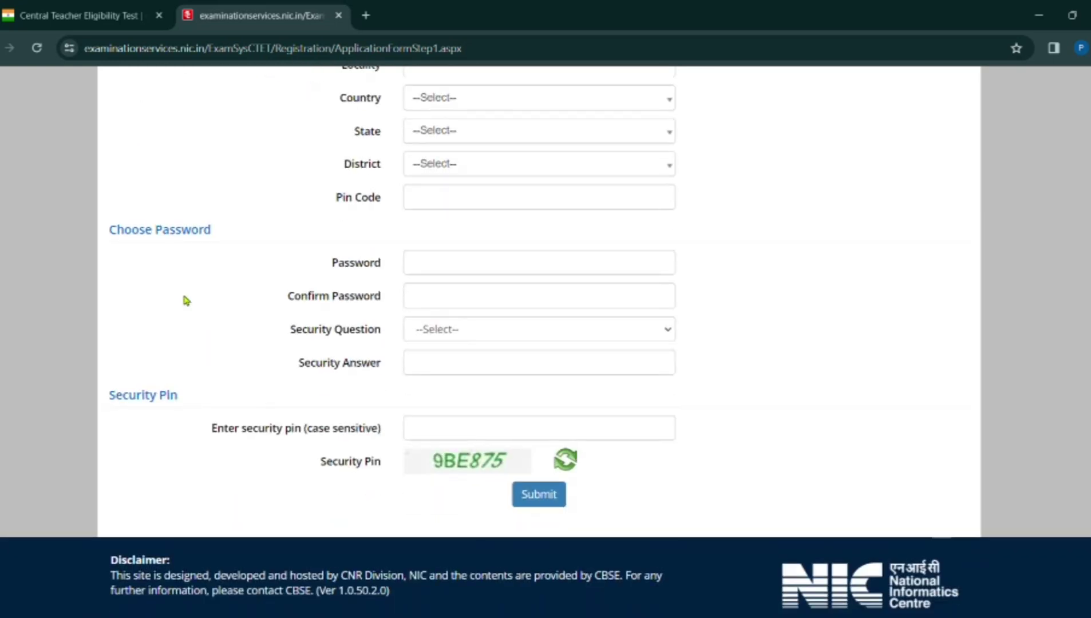
scroll(184, 298, up, 20)
scroll(194, 284, up, 1)
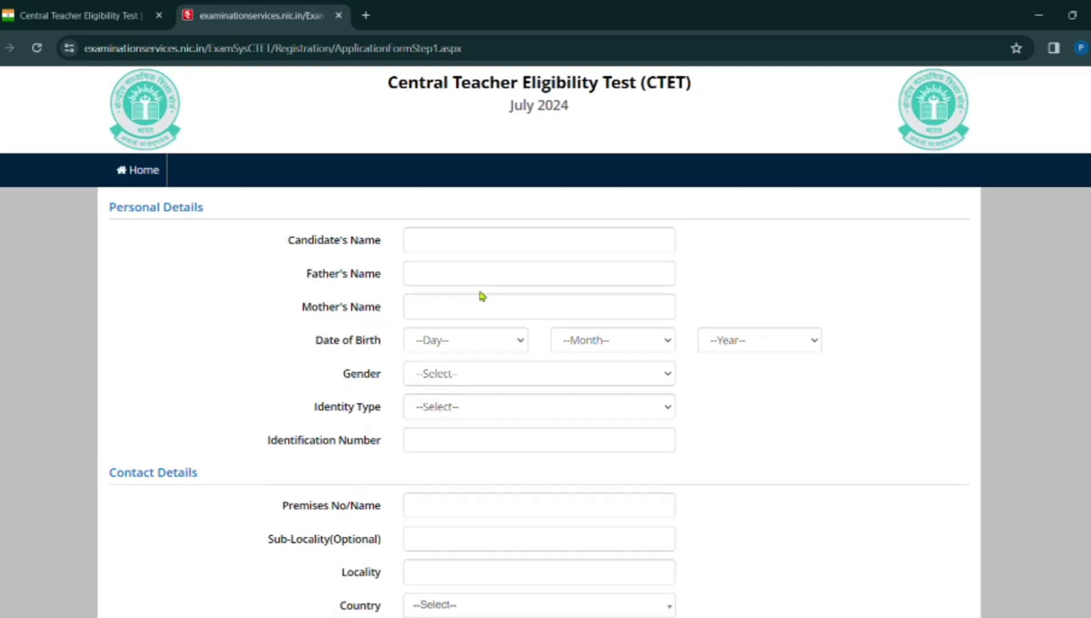
scroll(482, 296, down, 8)
scroll(482, 296, down, 5)
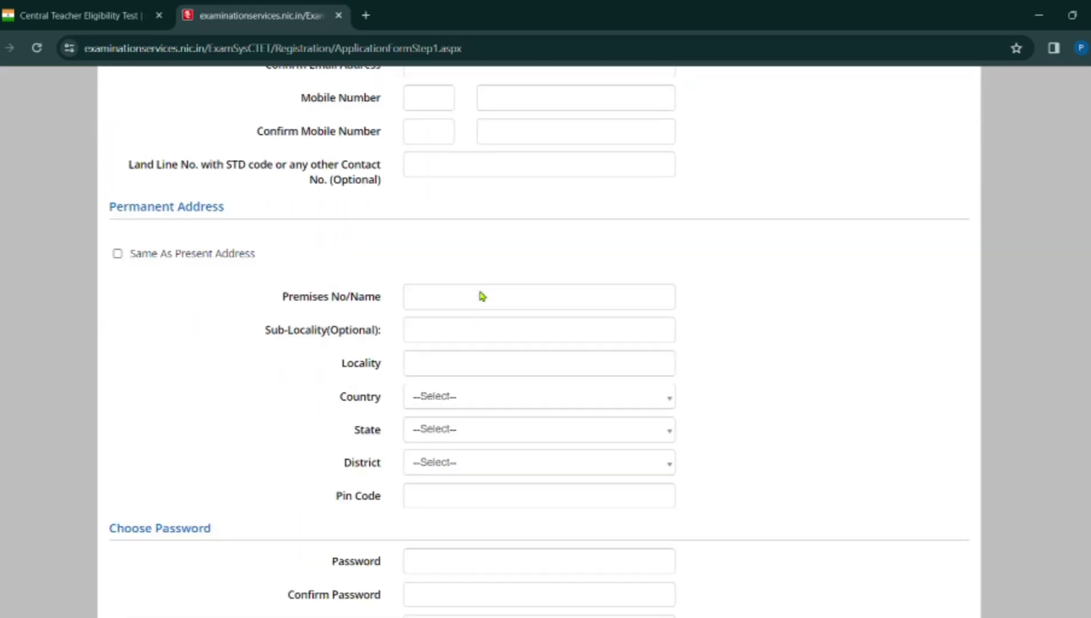
scroll(487, 302, down, 5)
scroll(488, 300, up, 10)
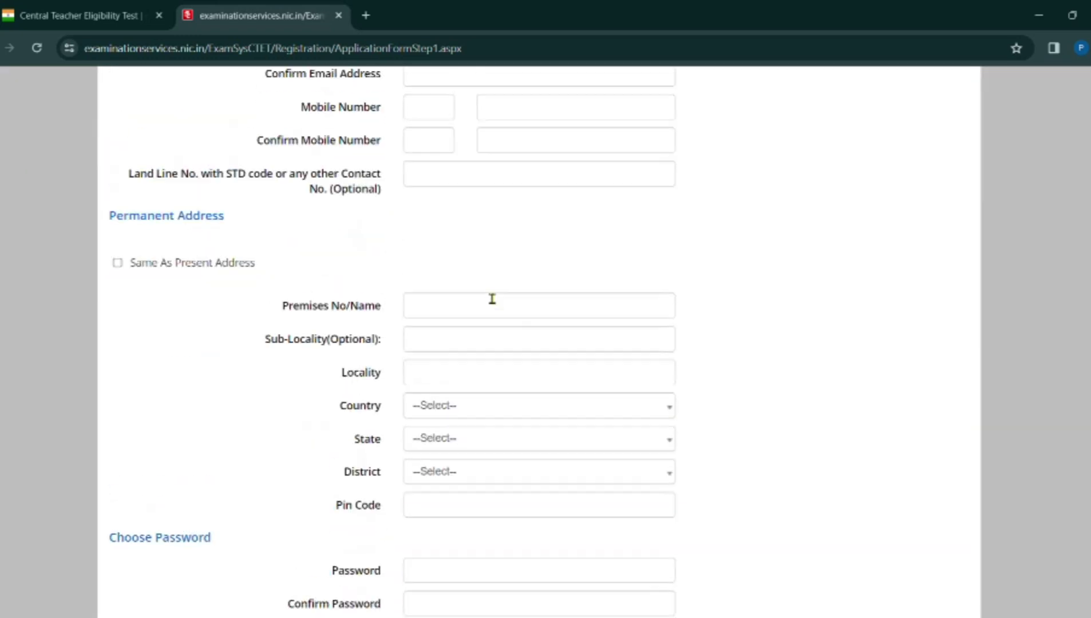
scroll(496, 292, up, 1)
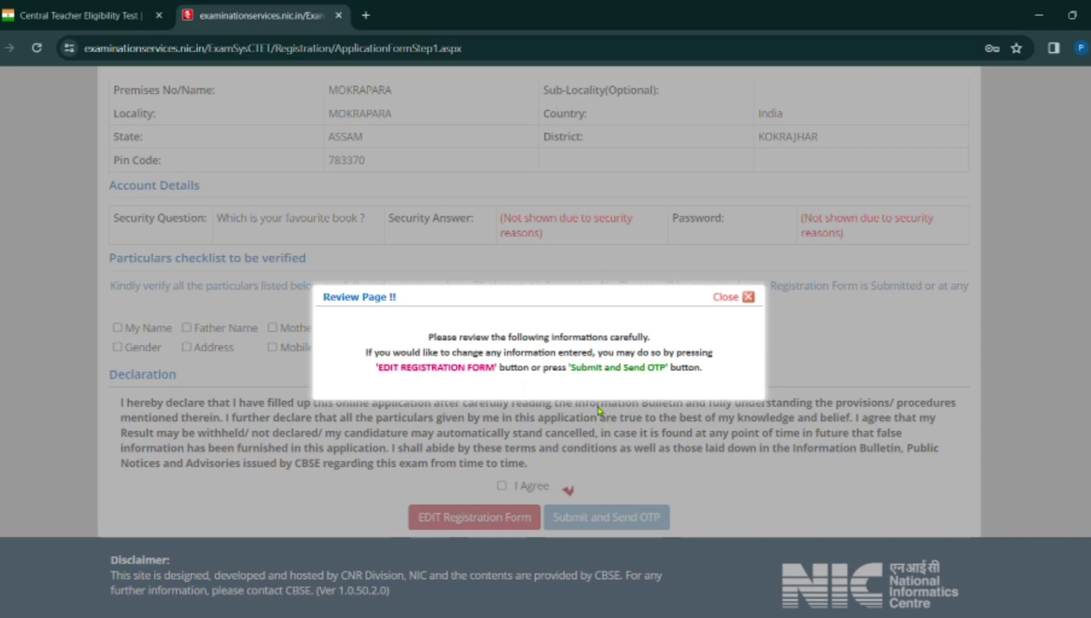
Dismiss the review reminder and acknowledge the check-all-particulars warning.
click(748, 297)
click(501, 485)
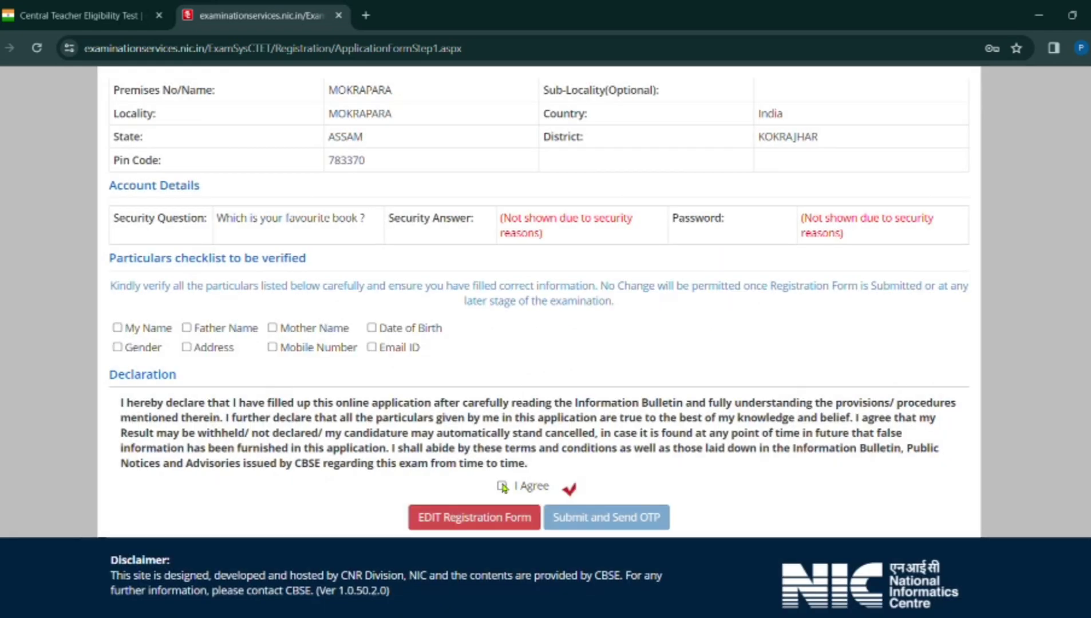
click(675, 160)
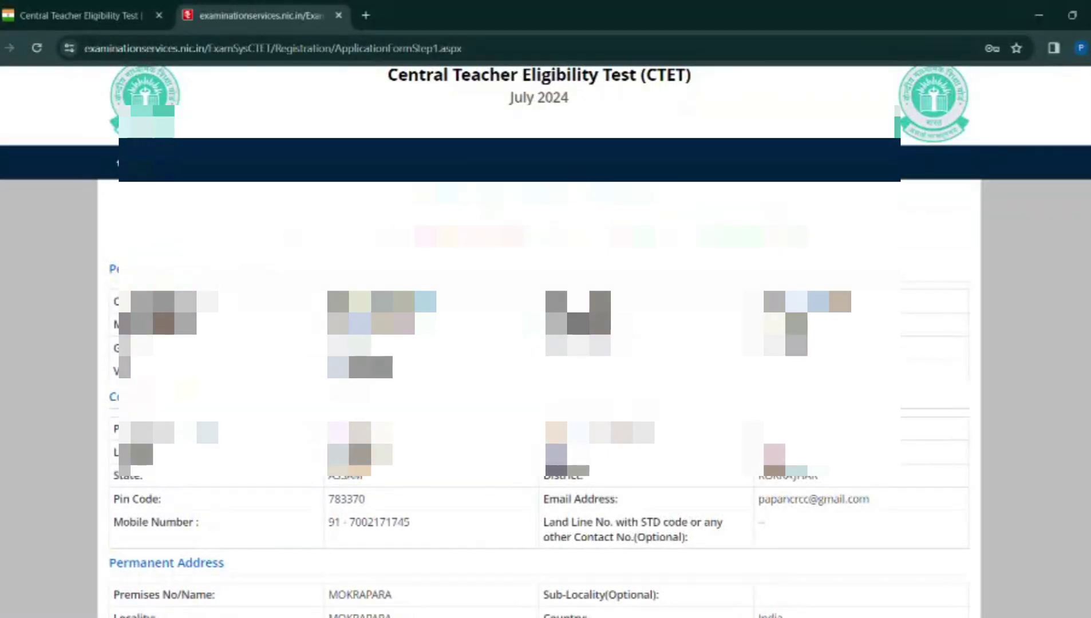
scroll(545, 344, down, 1)
scroll(545, 343, down, 1)
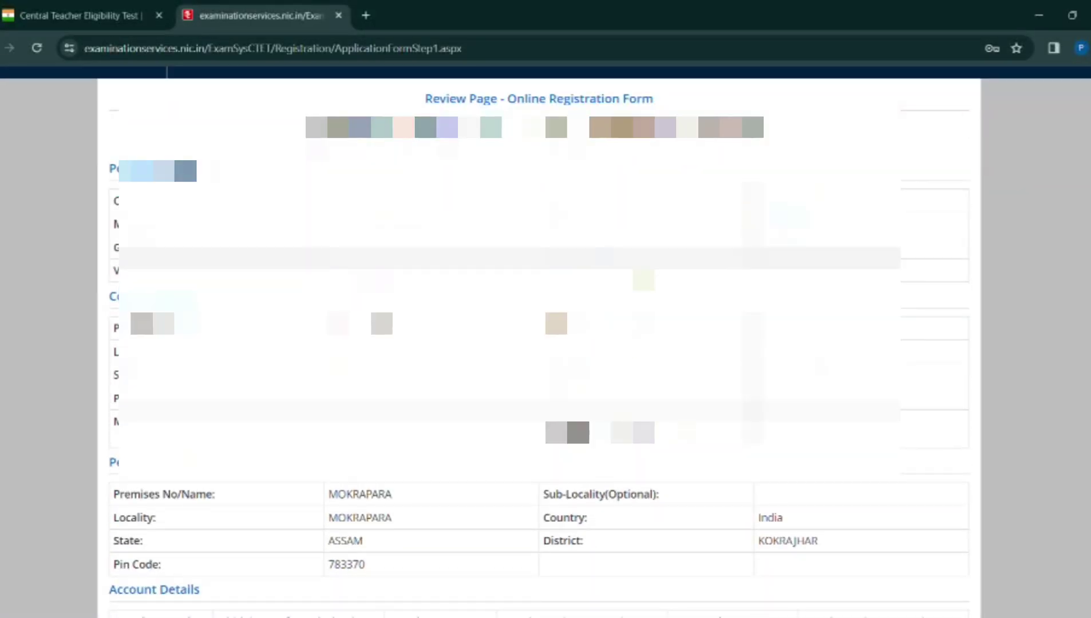
scroll(545, 343, down, 8)
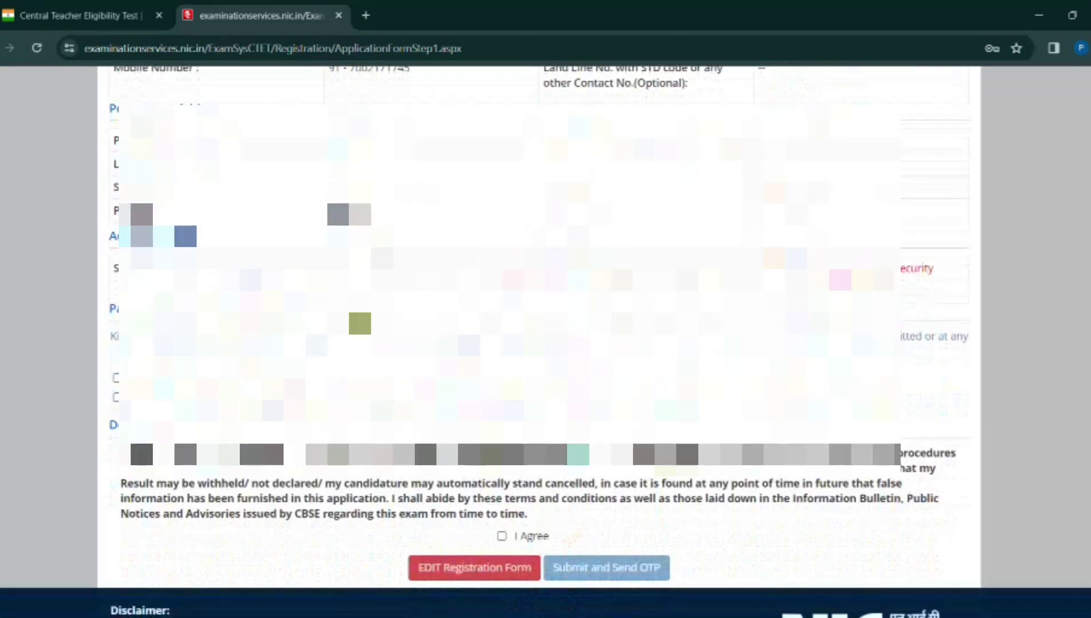
Mark name, parents' names, date of birth, gender, address and contact particulars as verified.
click(116, 327)
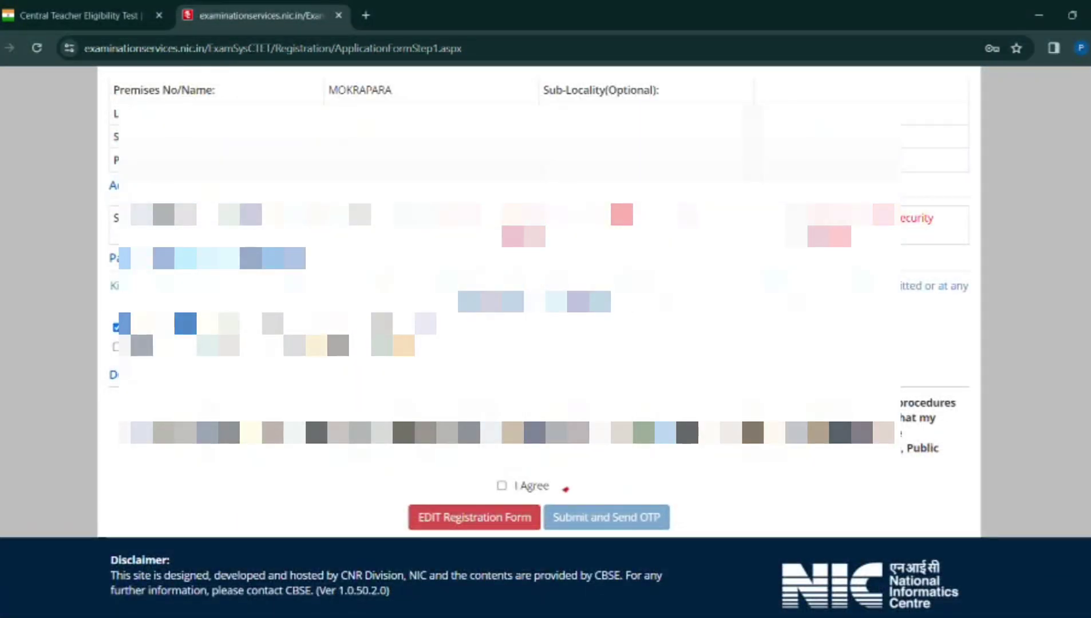
click(272, 327)
click(371, 328)
click(118, 347)
click(186, 347)
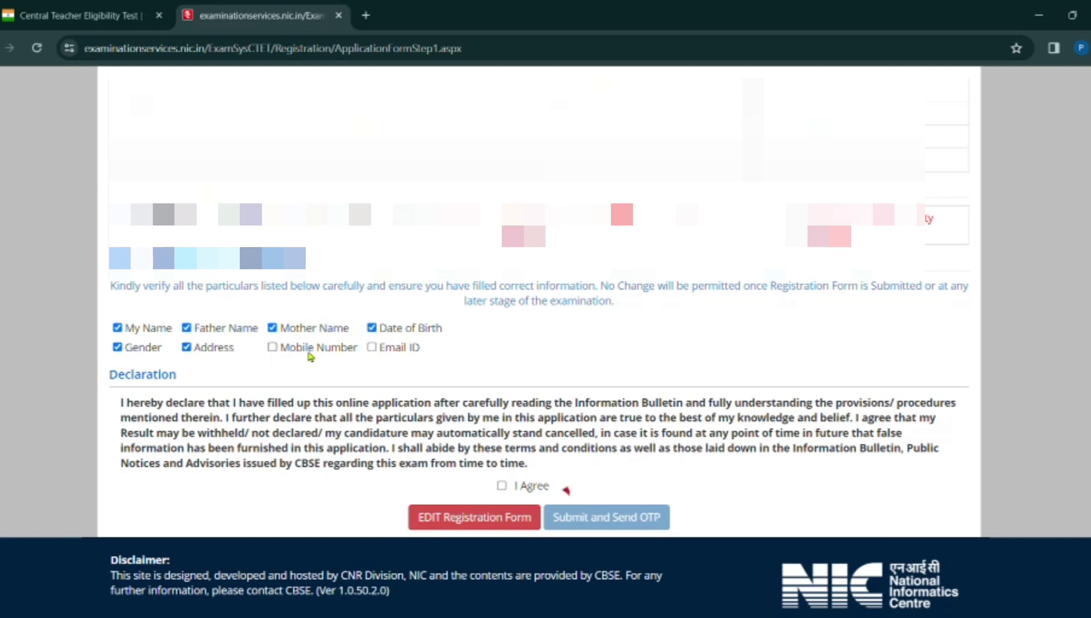
click(272, 347)
click(372, 347)
Accept the declaration and submit the registration to request the SMS OTP.
click(502, 485)
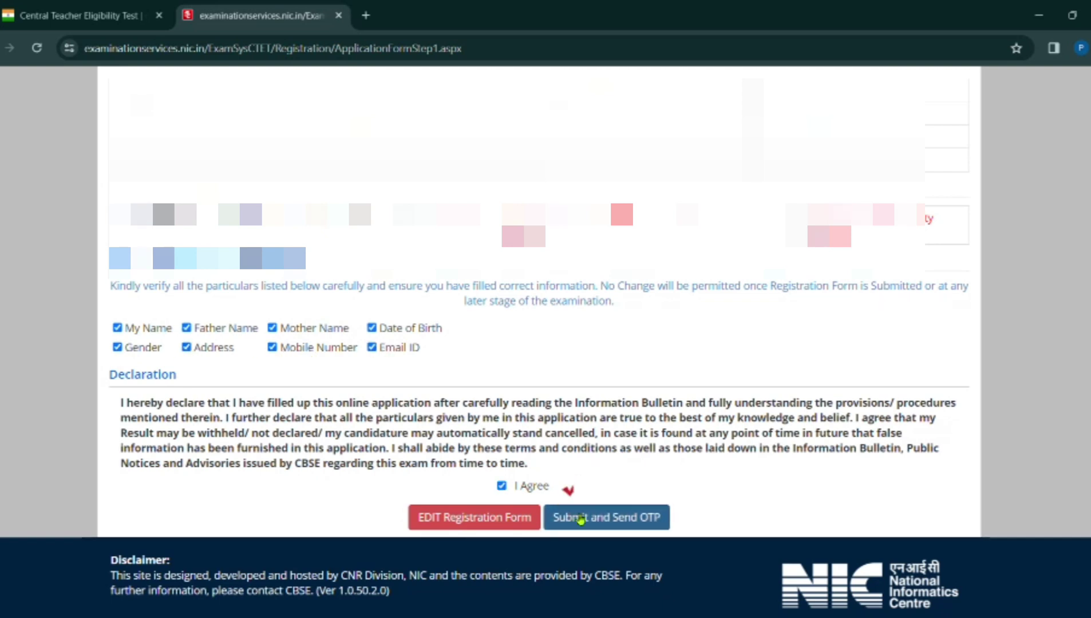
click(579, 518)
click(521, 372)
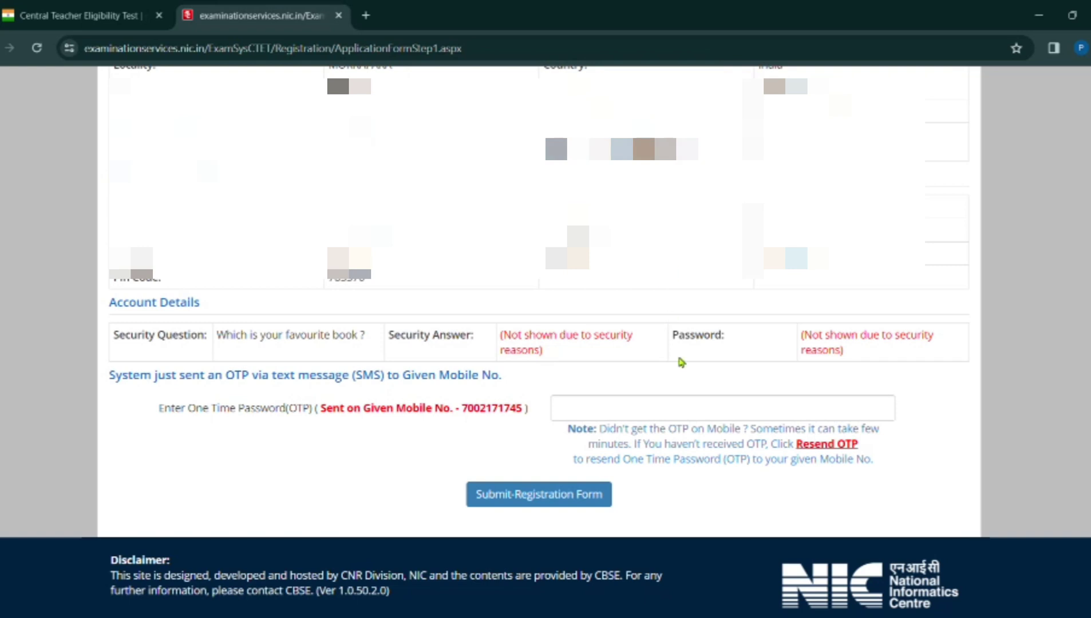
Enter the SMS one-time password and submit the registration form.
click(681, 411)
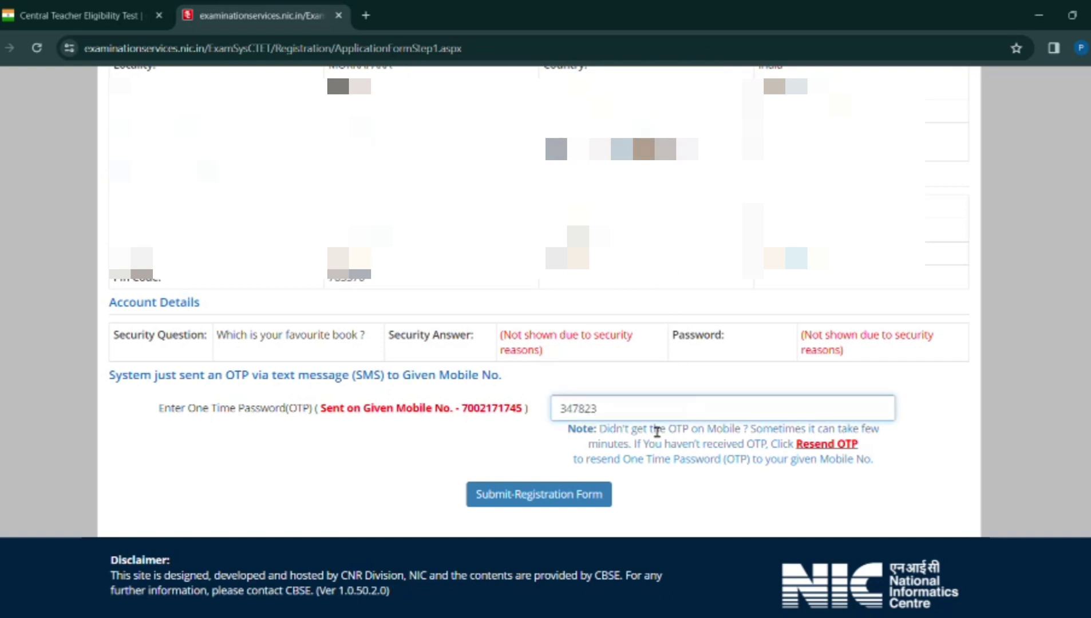
click(538, 494)
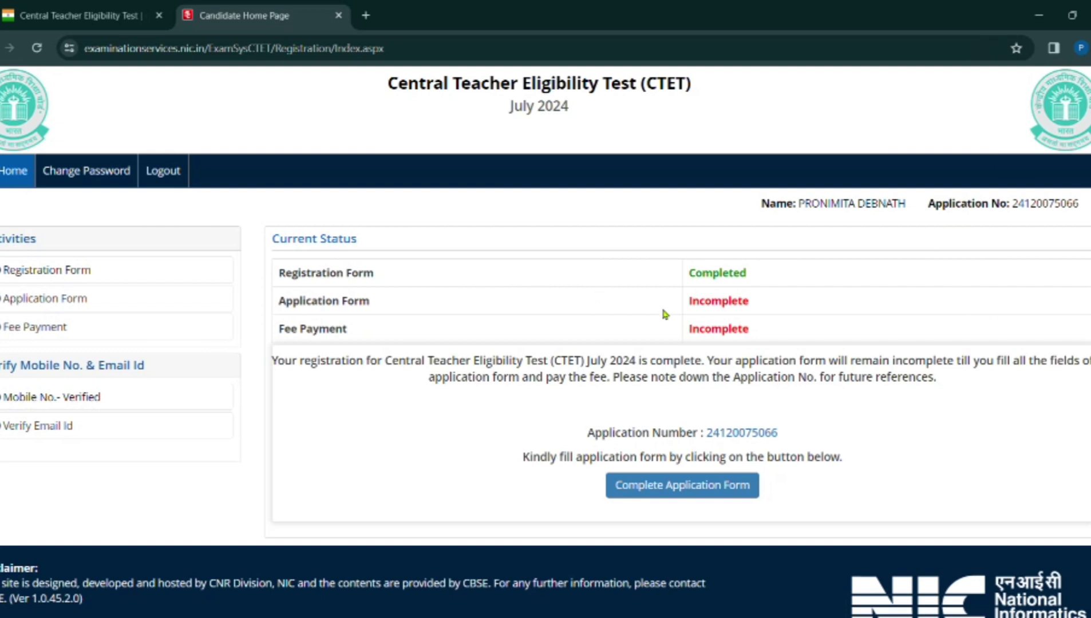
Copy the application number and open the Personal Details step of the application form.
drag(707, 434, 786, 439)
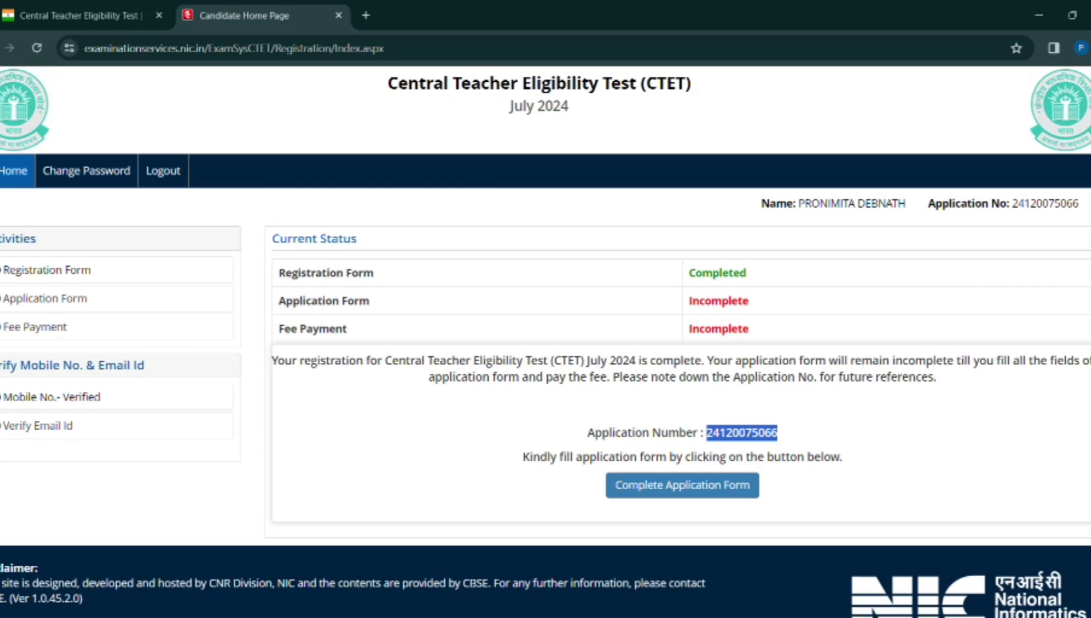
click(705, 486)
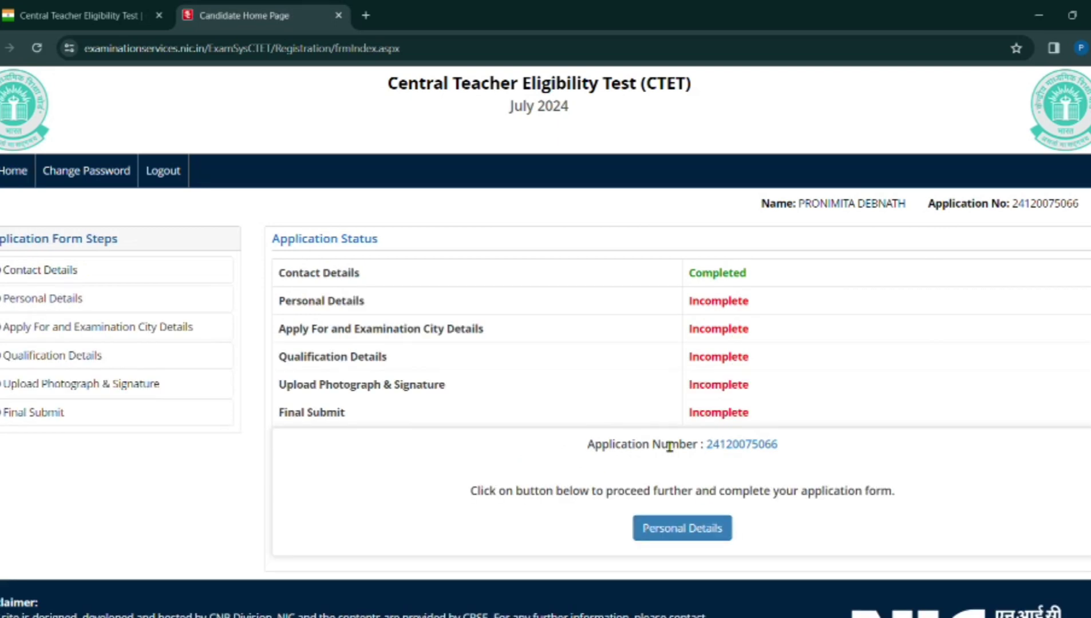
scroll(667, 446, down, 1)
click(694, 462)
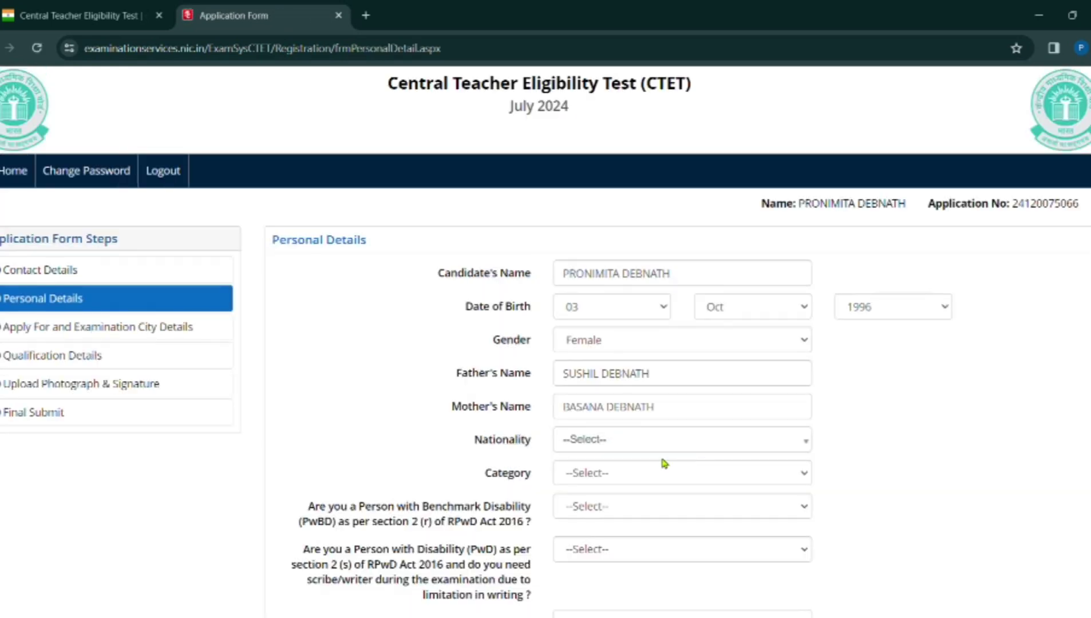
Choose the employment status, enter the security pin, and save the personal details.
scroll(603, 400, down, 2)
scroll(603, 400, down, 1)
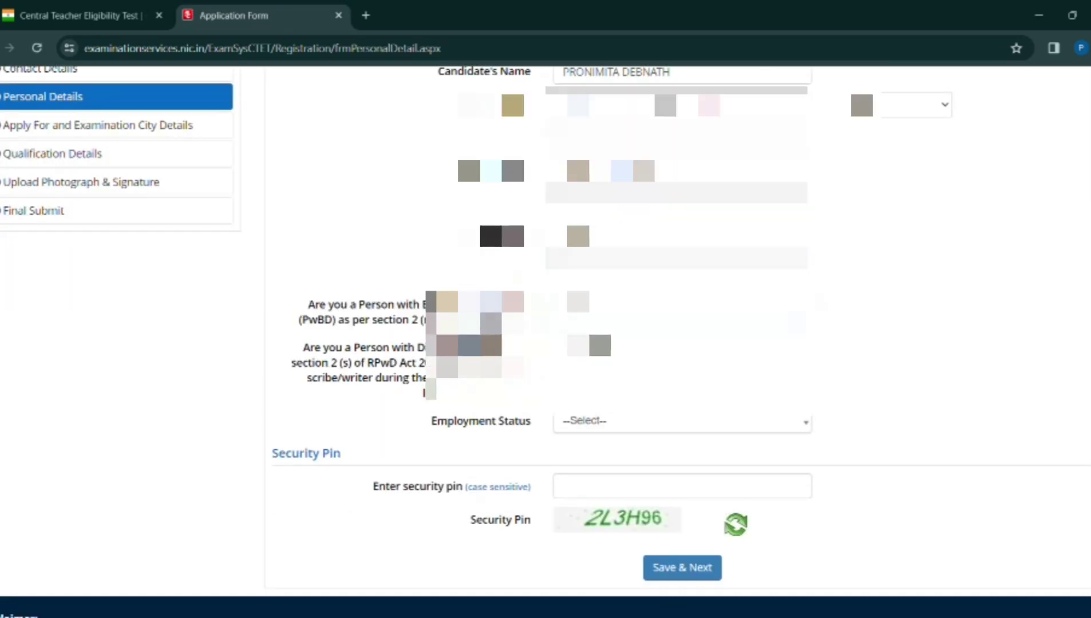
scroll(602, 400, down, 1)
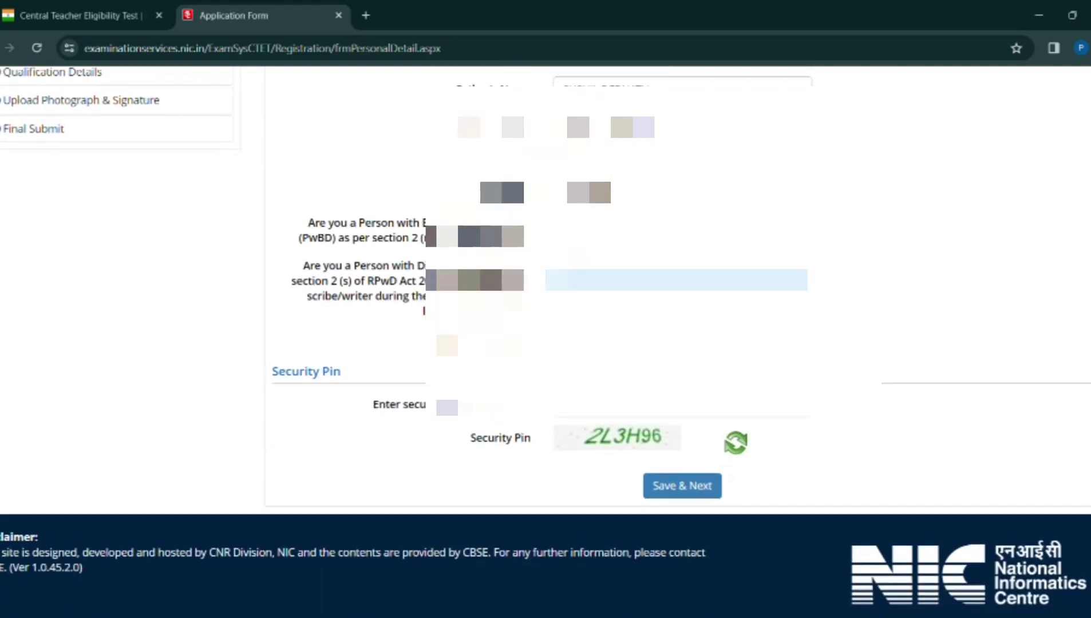
click(636, 346)
click(640, 406)
click(637, 419)
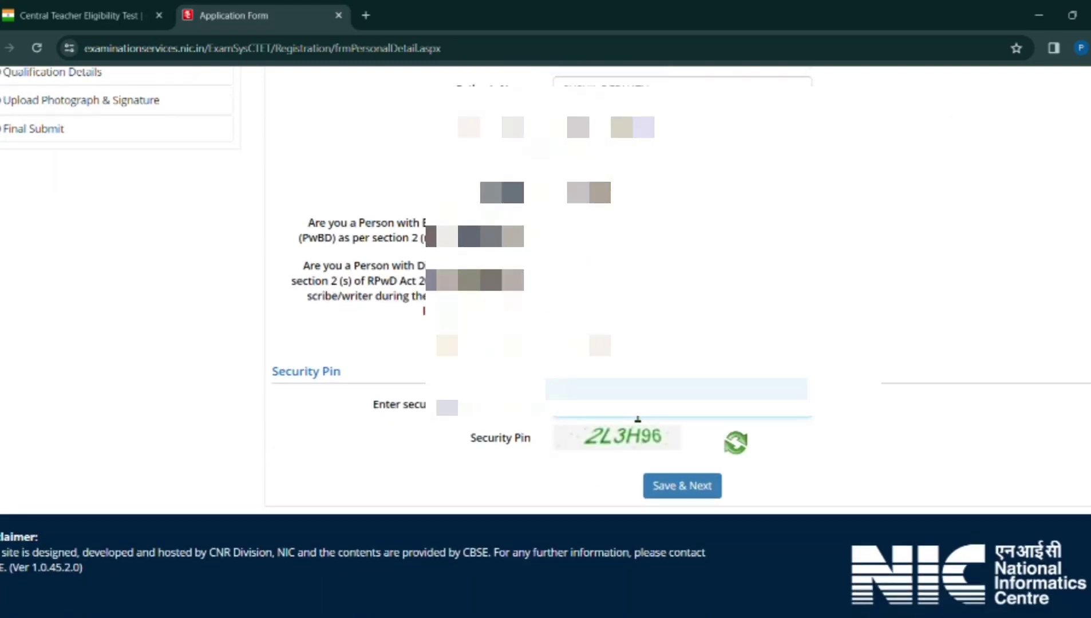
text(2L3H96)
scroll(640, 419, up, 3)
scroll(640, 418, down, 3)
click(680, 488)
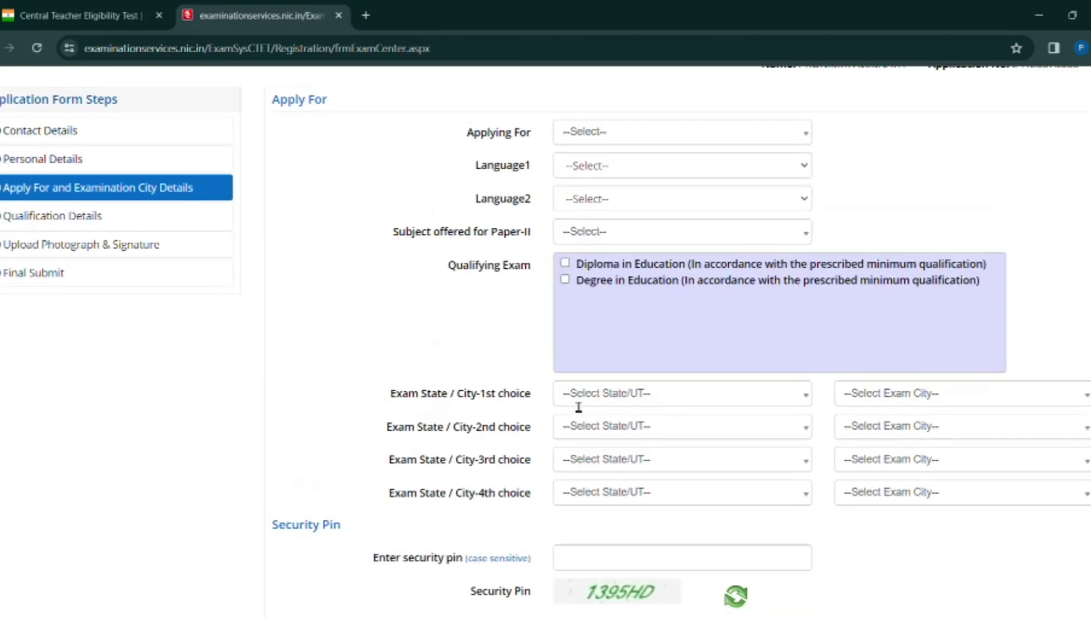
Apply for both Paper-I and Paper-II with Assamese as Language1 and English as Language2.
scroll(575, 406, up, 2)
click(575, 270)
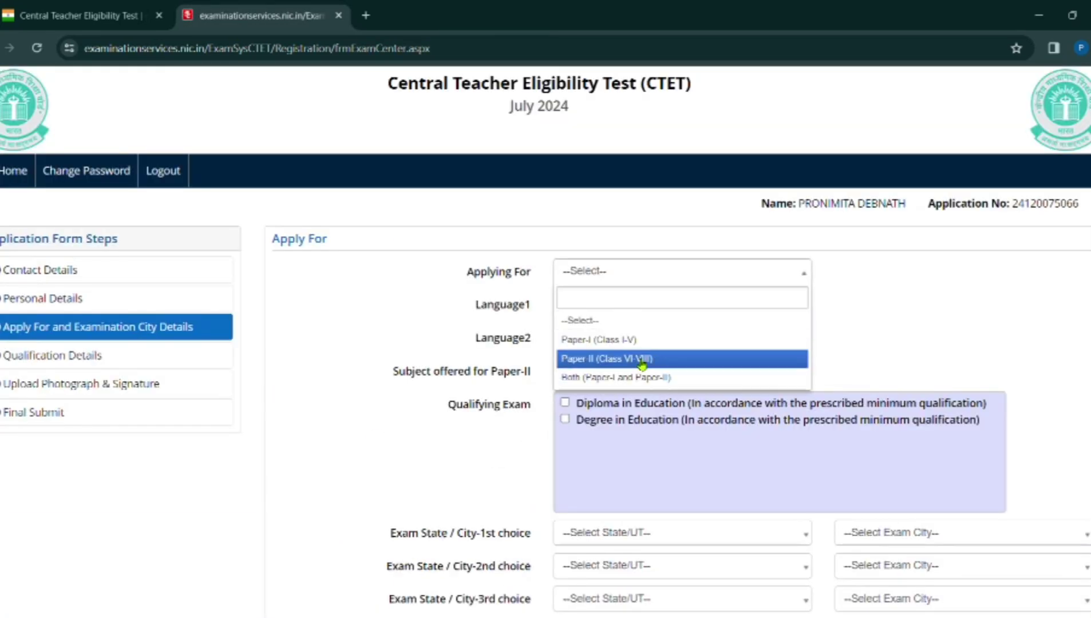
click(641, 376)
click(606, 305)
click(603, 343)
click(605, 342)
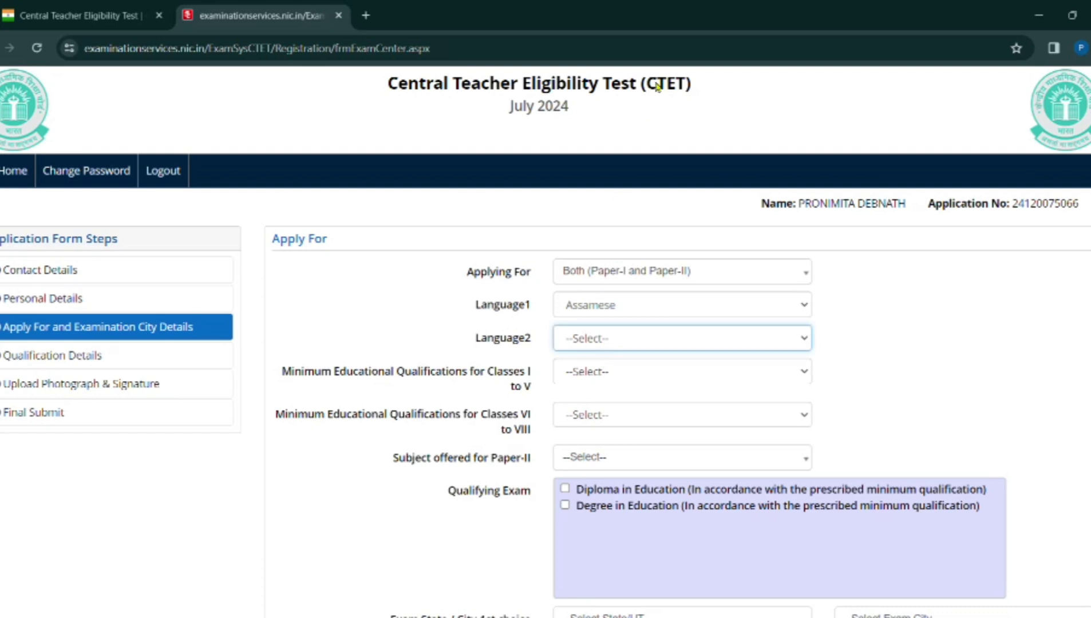
click(641, 367)
Set the minimum qualification to 1 for both Classes I–V and Classes VI–VIII.
scroll(673, 338, down, 2)
mouse_move(604, 273)
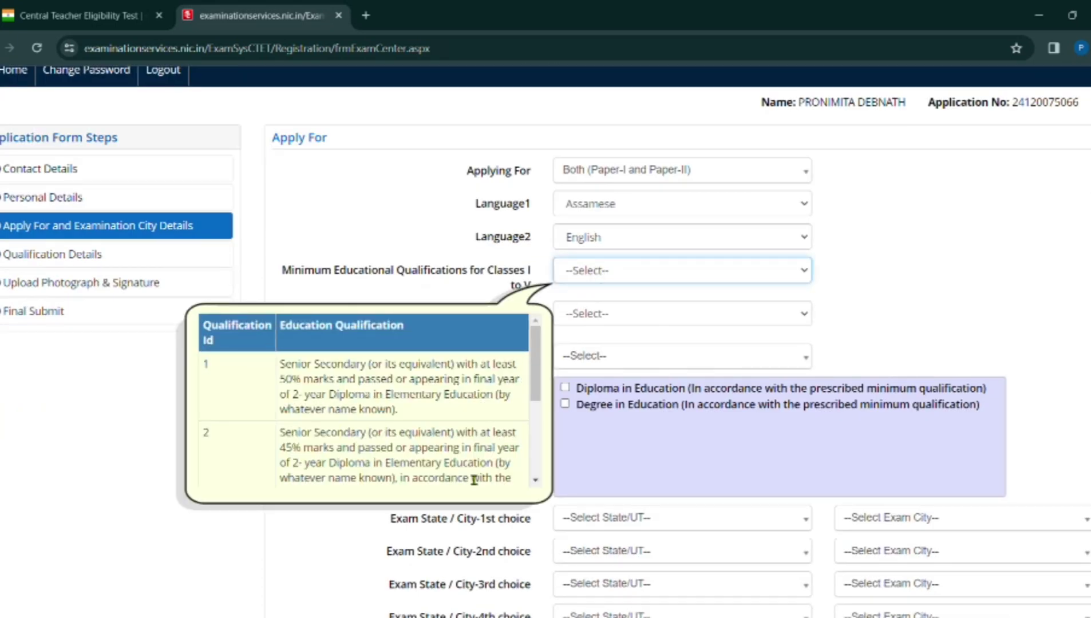
scroll(474, 481, down, 2)
scroll(465, 475, down, 1)
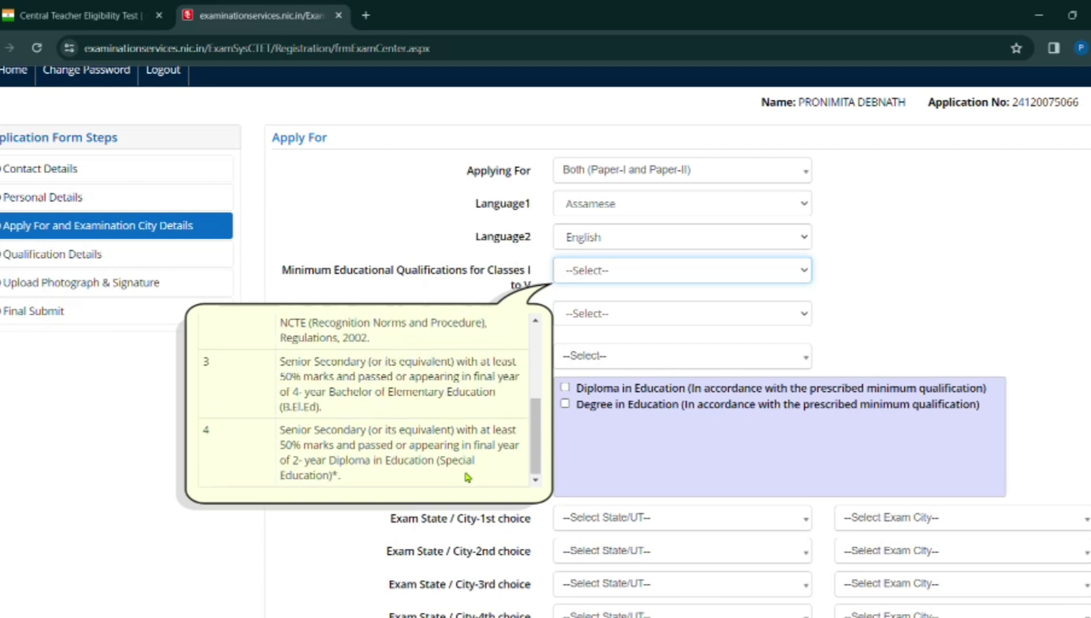
scroll(465, 475, up, 2)
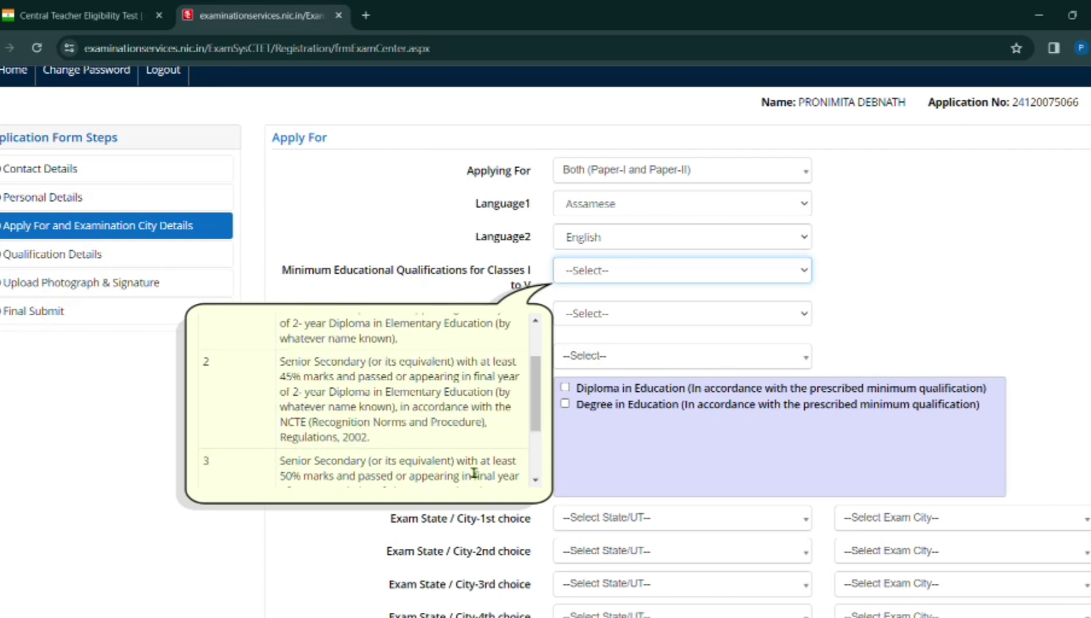
scroll(490, 438, up, 3)
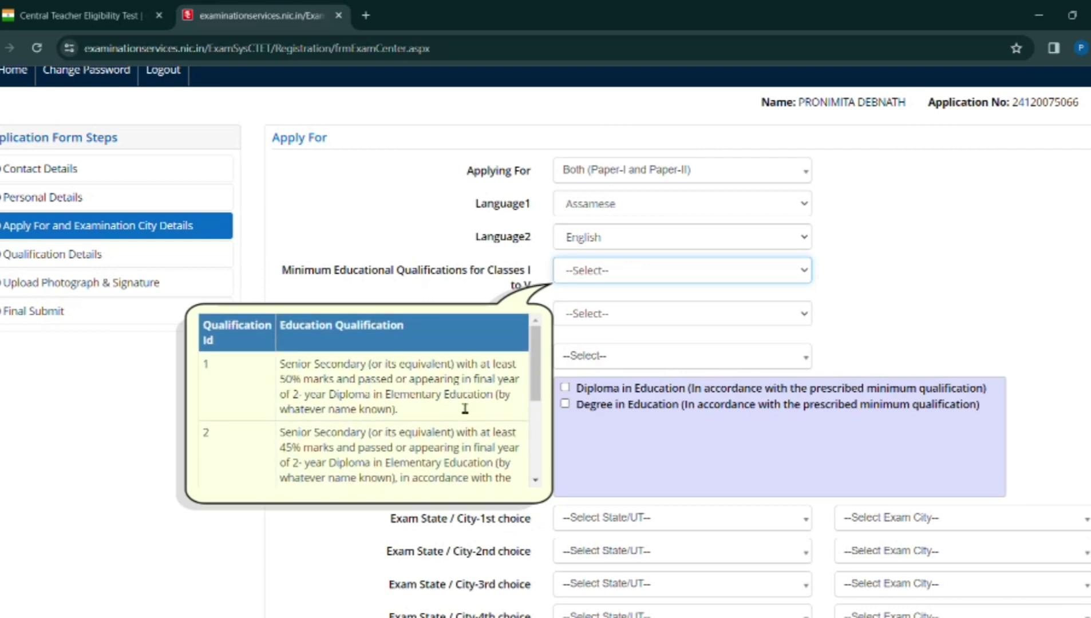
click(567, 272)
click(607, 313)
click(606, 314)
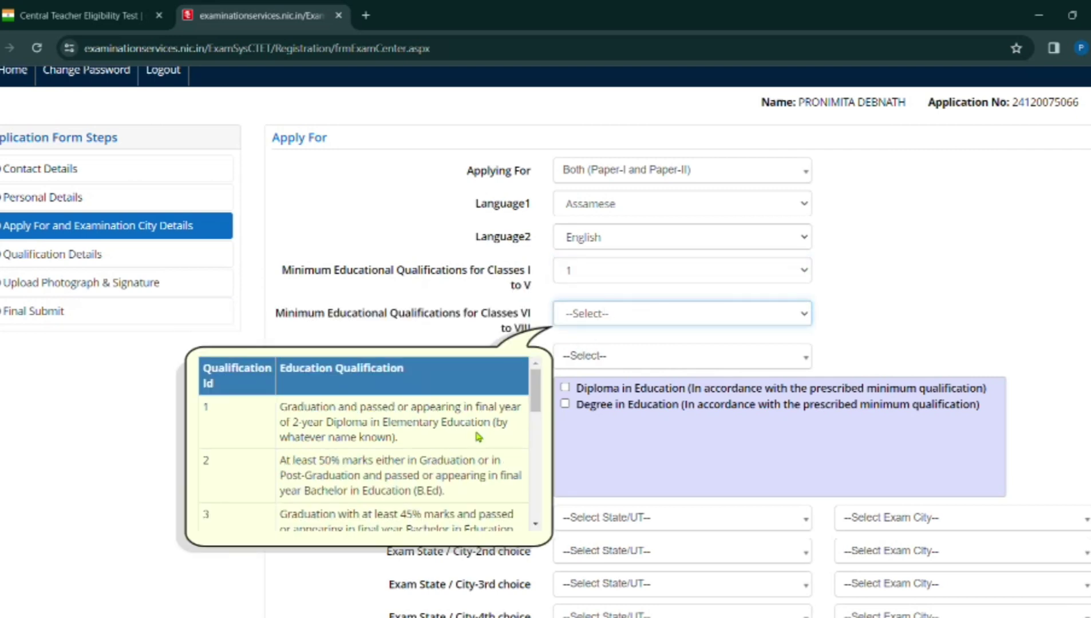
scroll(449, 498, down, 3)
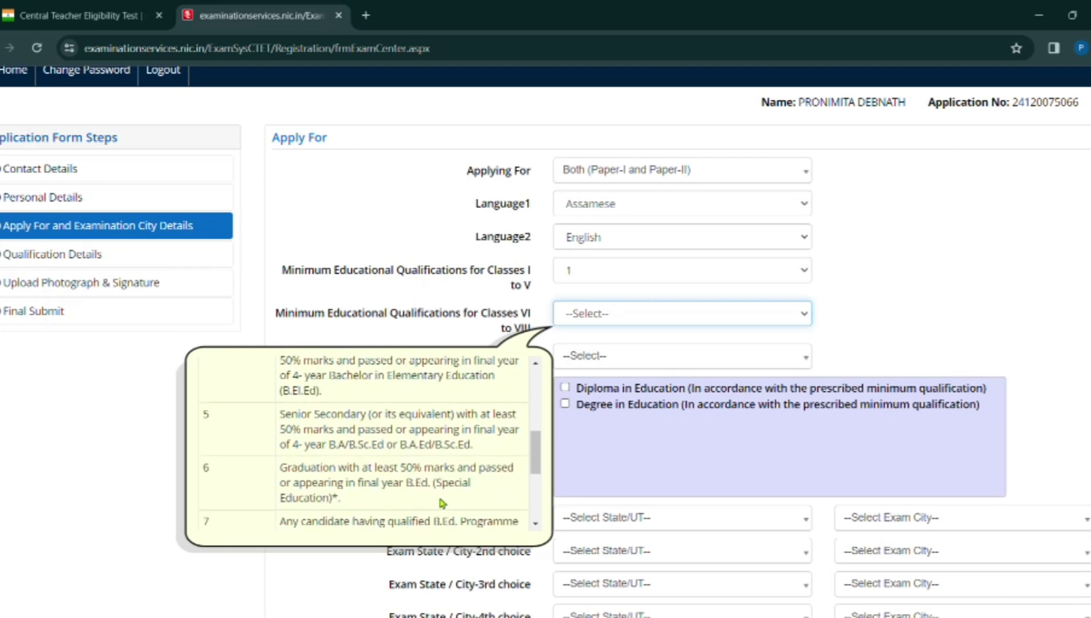
scroll(442, 503, down, 3)
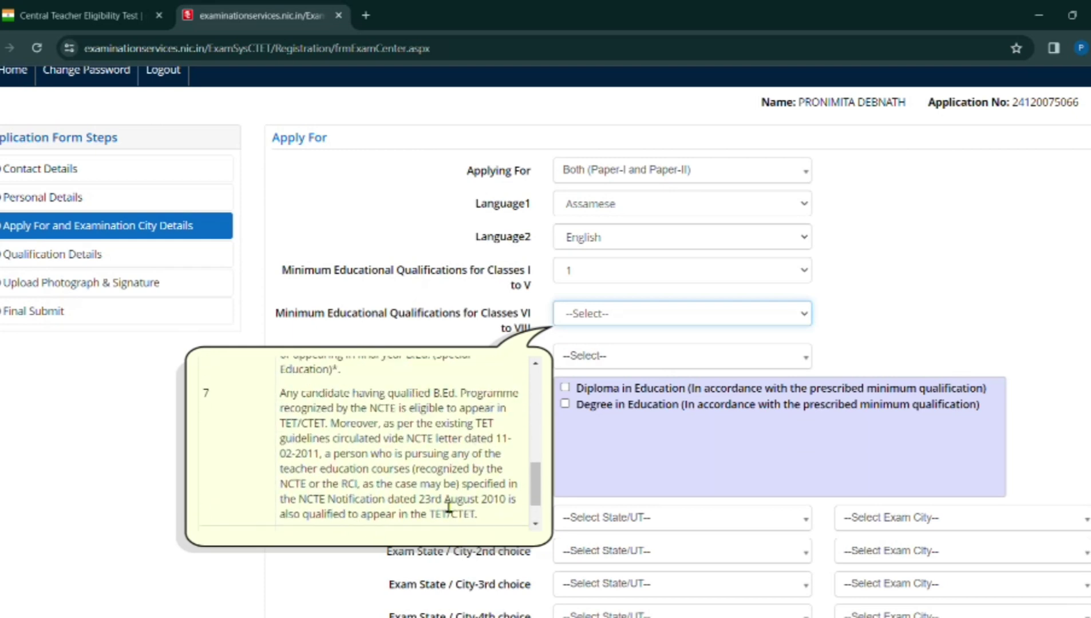
scroll(449, 506, up, 6)
key(Down)
scroll(609, 351, down, 3)
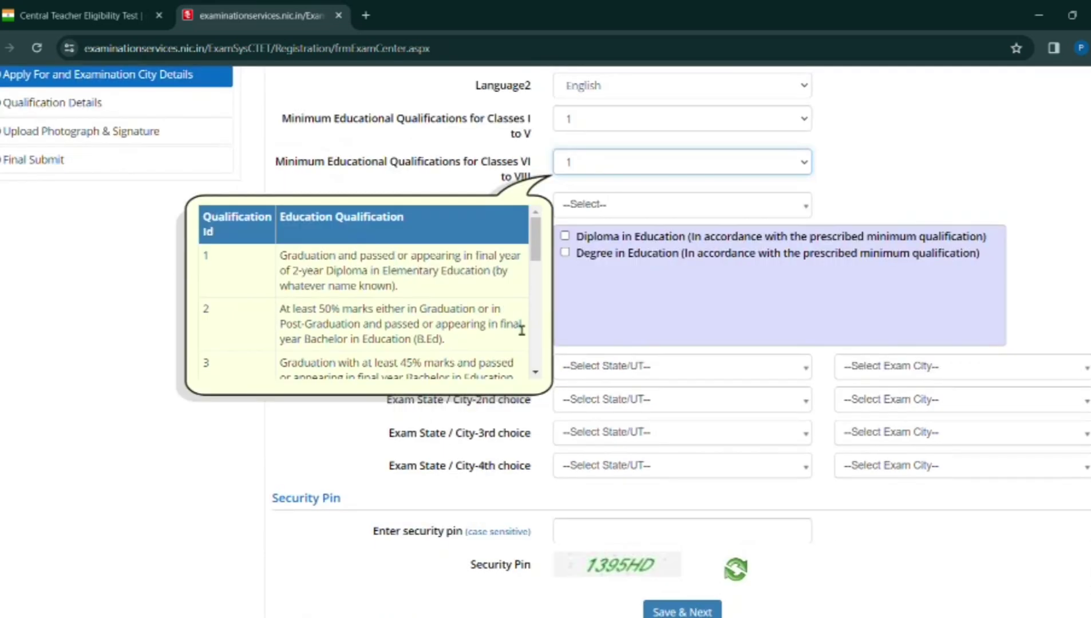
scroll(522, 331, down, 6)
click(643, 204)
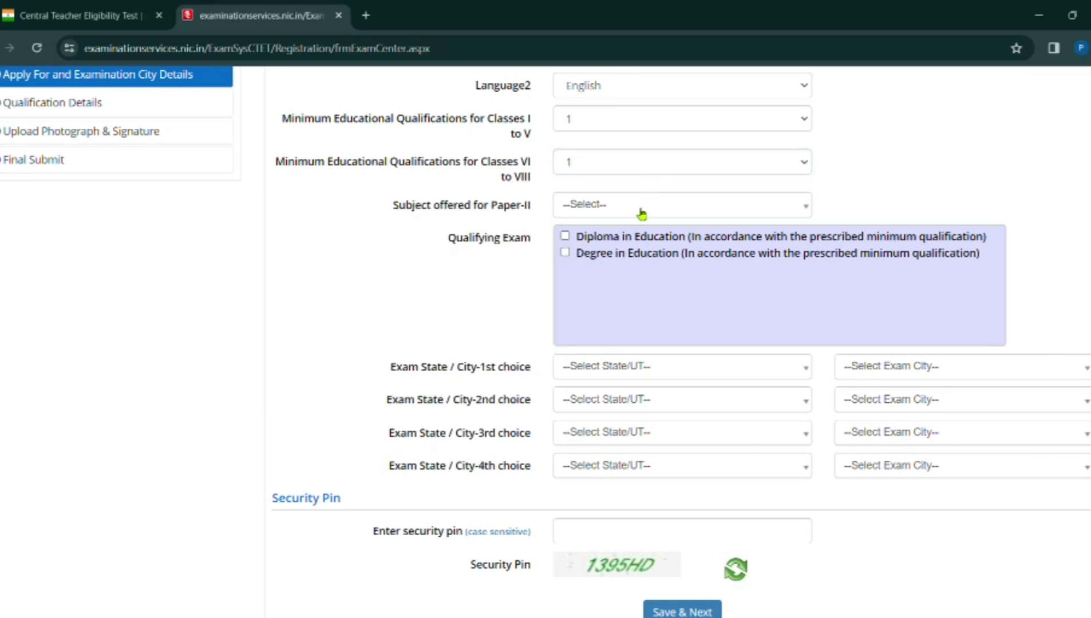
Choose Social Science for Paper-II, tick Diploma in Education, and set 1st choice ASSAM–GUWAHATI.
click(640, 289)
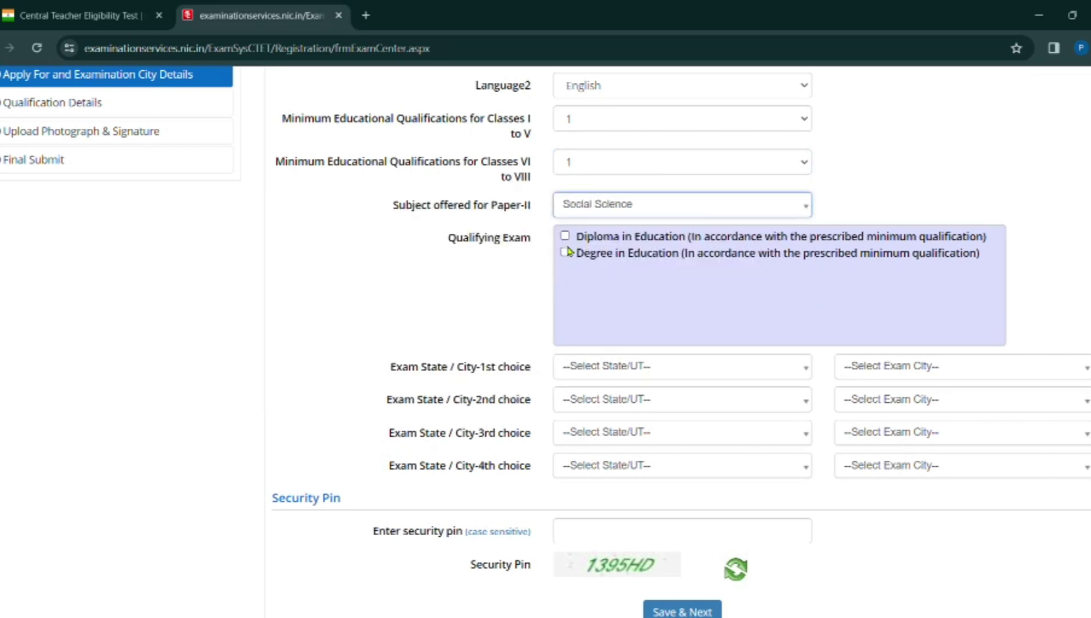
click(565, 236)
click(615, 372)
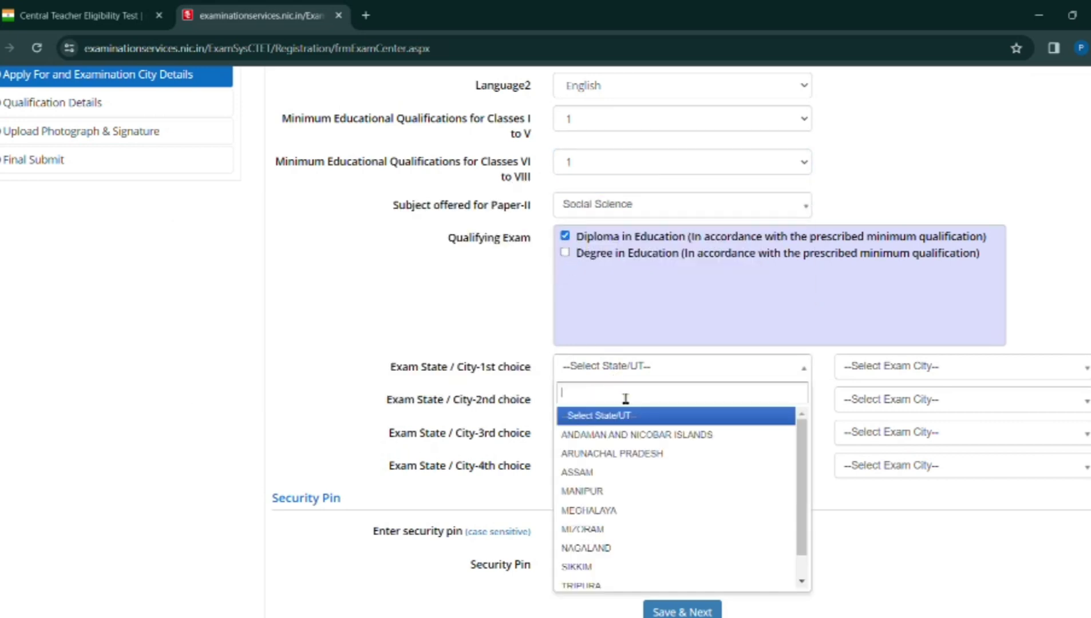
click(622, 473)
click(855, 401)
click(905, 462)
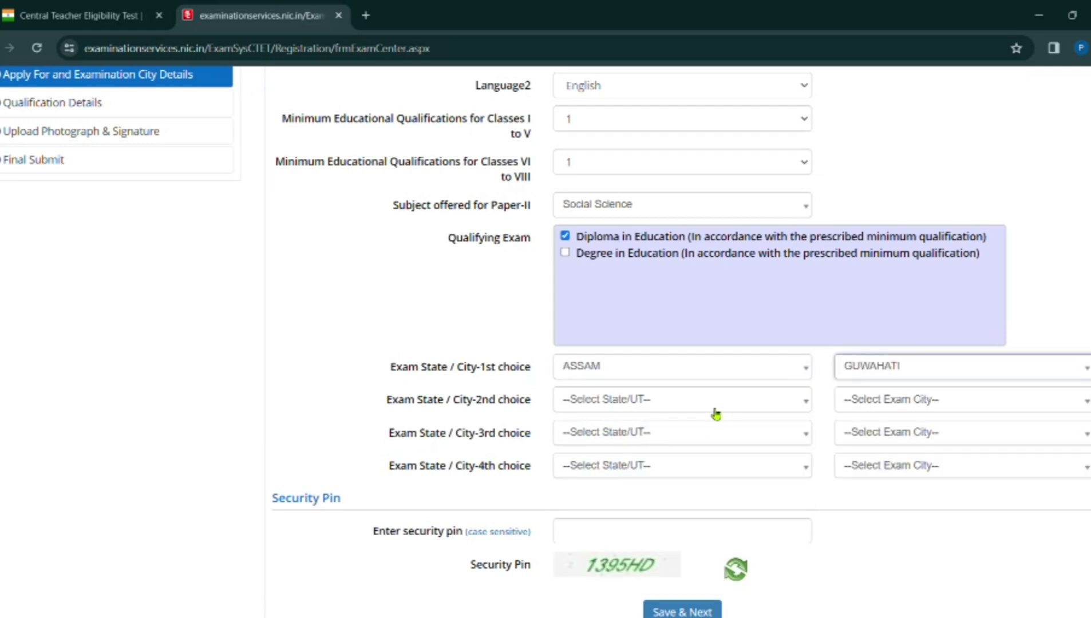
Set 2nd–4th exam city choices to ASSAM–DIBRUGARH, ASSAM–SILCHAR and WEST BENGAL–SILIGURI.
click(713, 414)
click(713, 509)
click(873, 401)
click(886, 486)
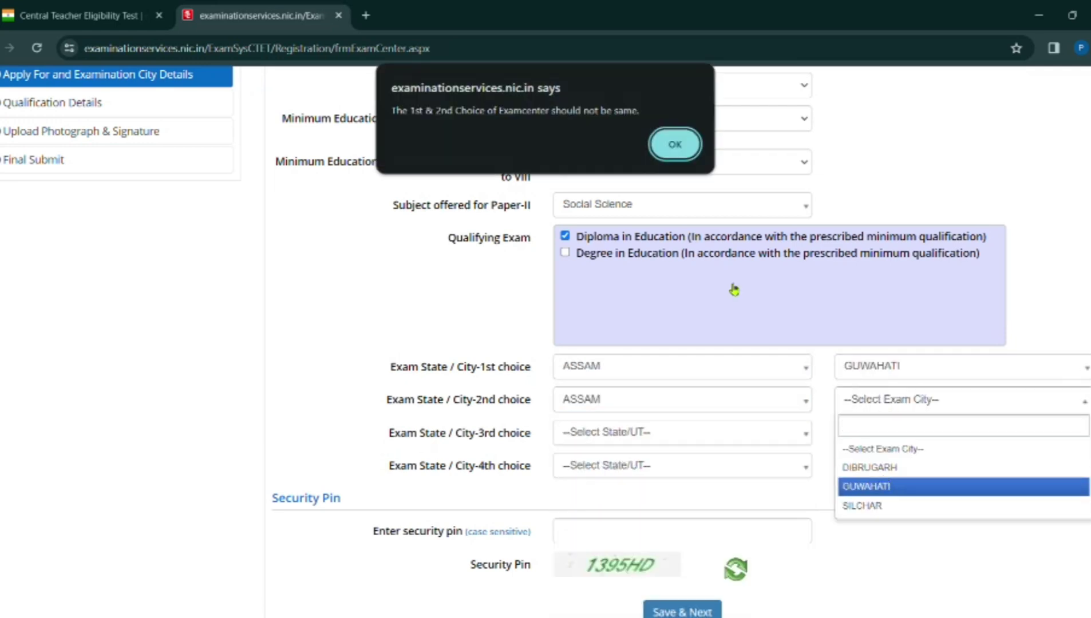
click(676, 143)
click(873, 399)
click(876, 467)
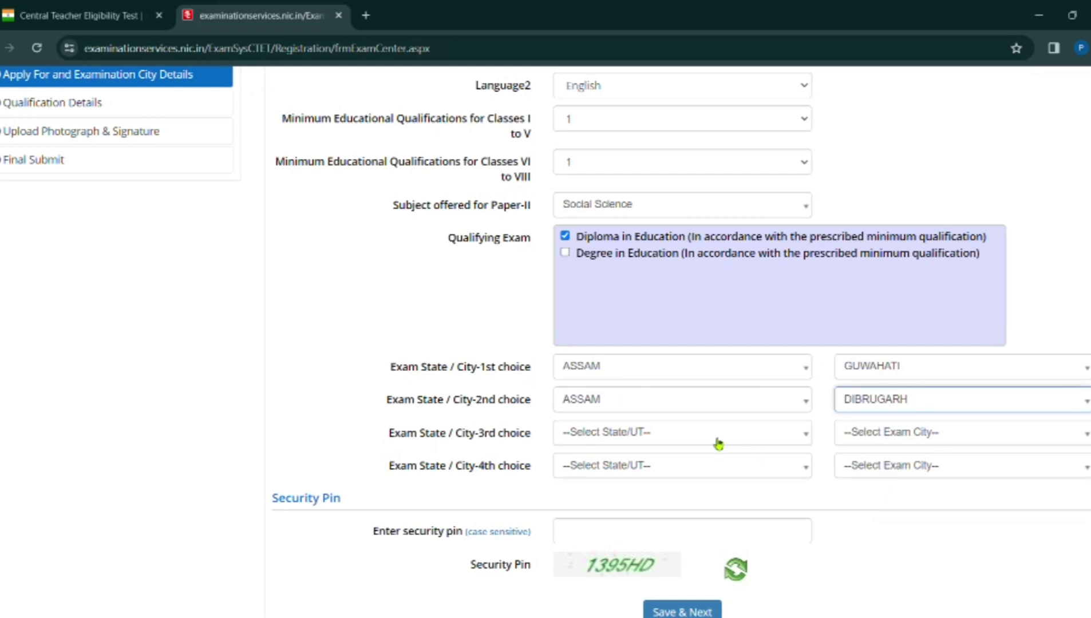
click(716, 433)
click(704, 538)
click(873, 432)
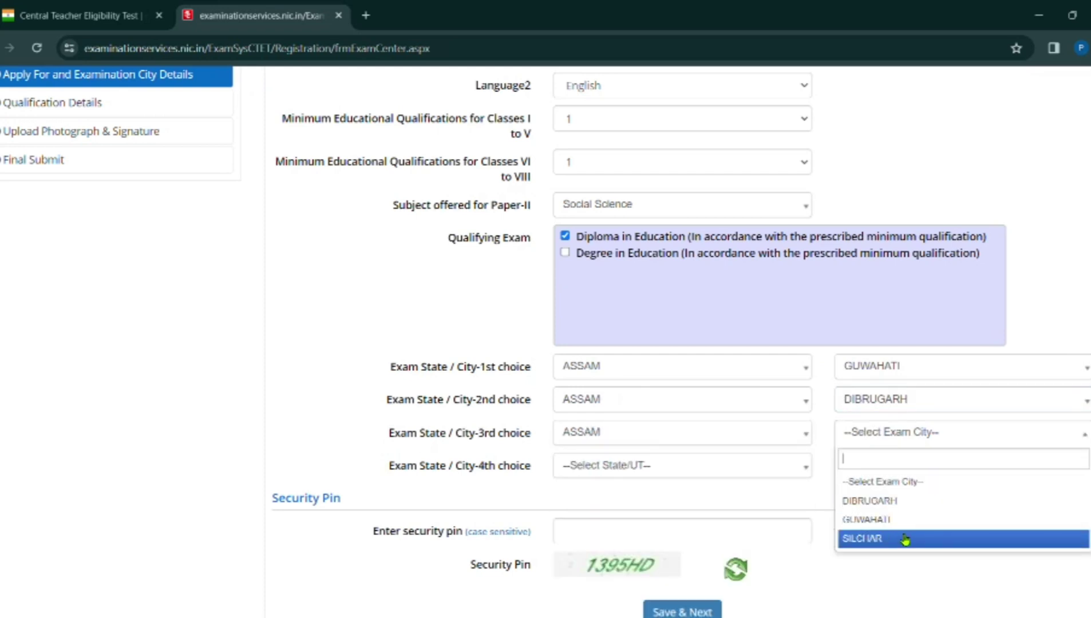
click(869, 538)
click(770, 472)
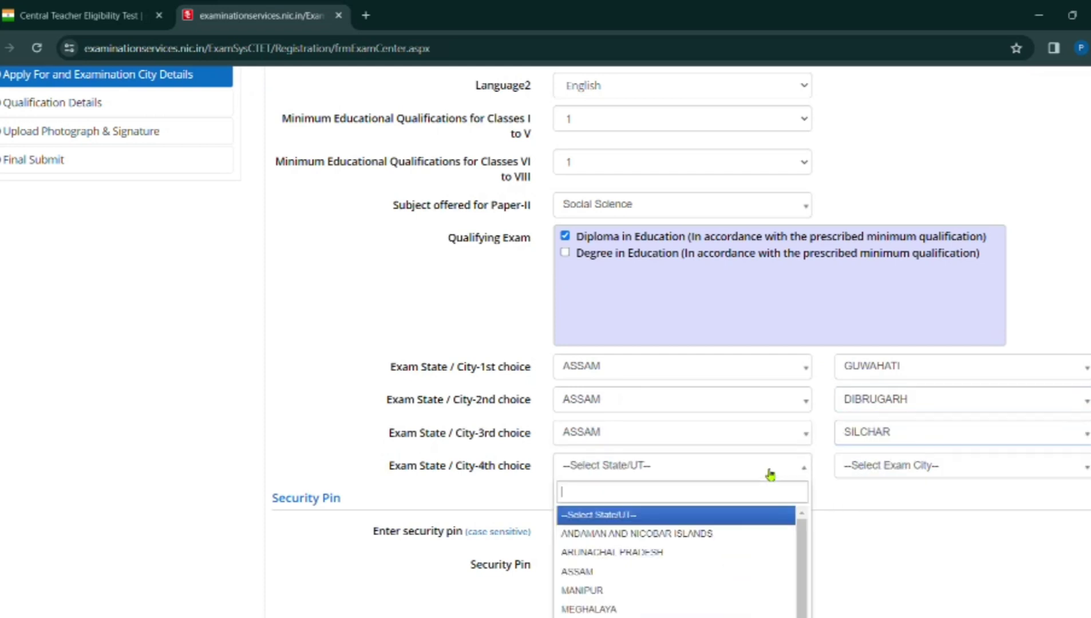
scroll(748, 544, down, 5)
click(630, 535)
click(949, 339)
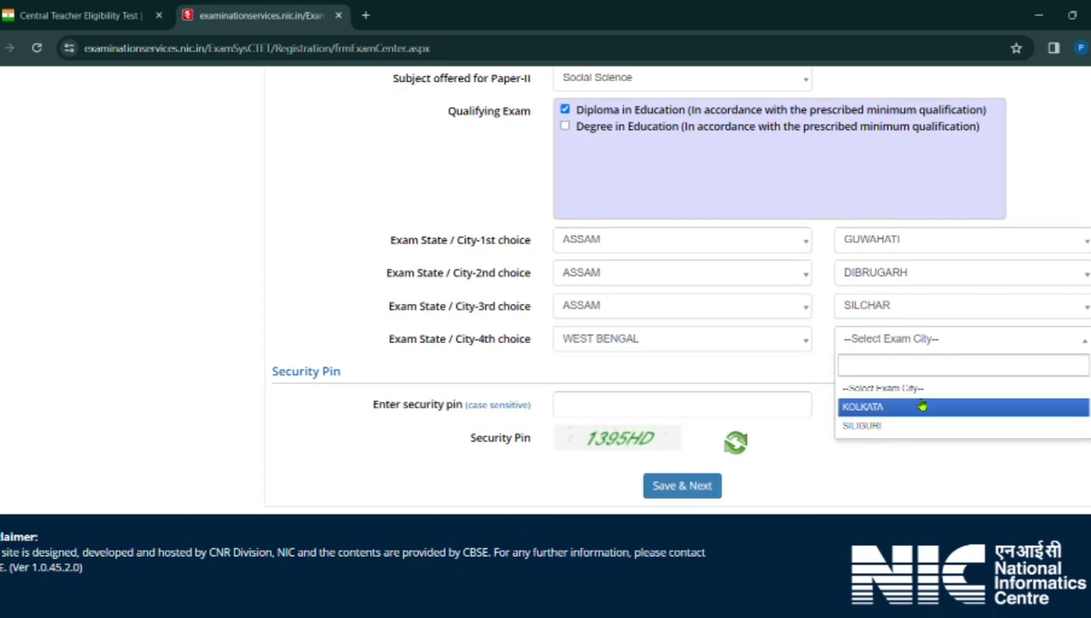
click(893, 425)
Reorder city choices to WEST BENGAL–SILIGURI 2nd, DIBRUGARH 3rd and SILCHAR 4th.
click(801, 273)
scroll(687, 487, down, 3)
click(630, 549)
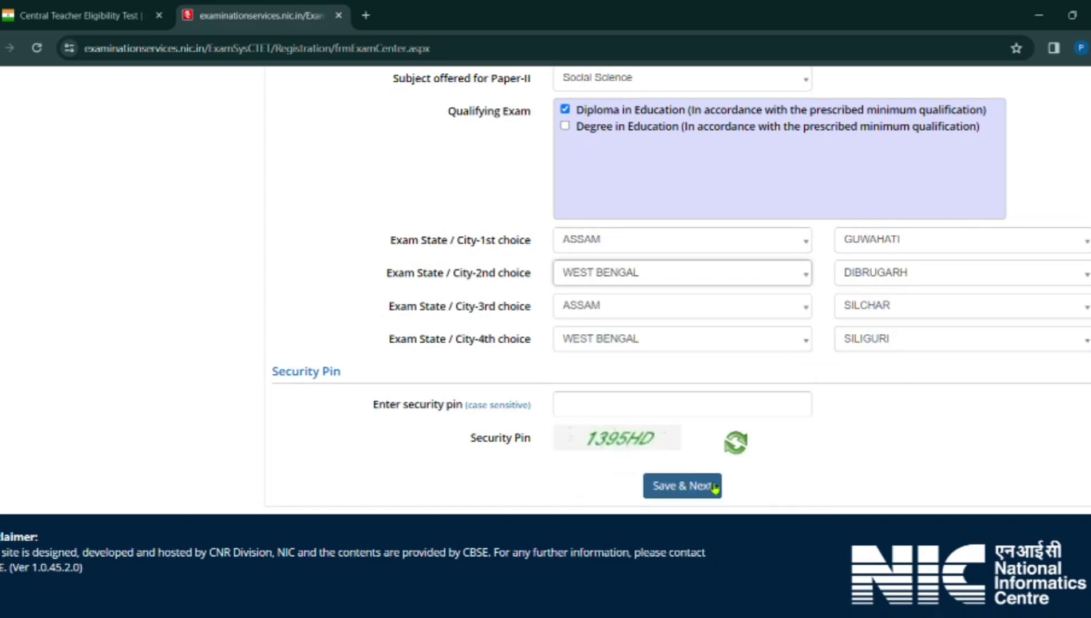
click(871, 273)
click(865, 359)
click(672, 141)
click(870, 340)
click(681, 339)
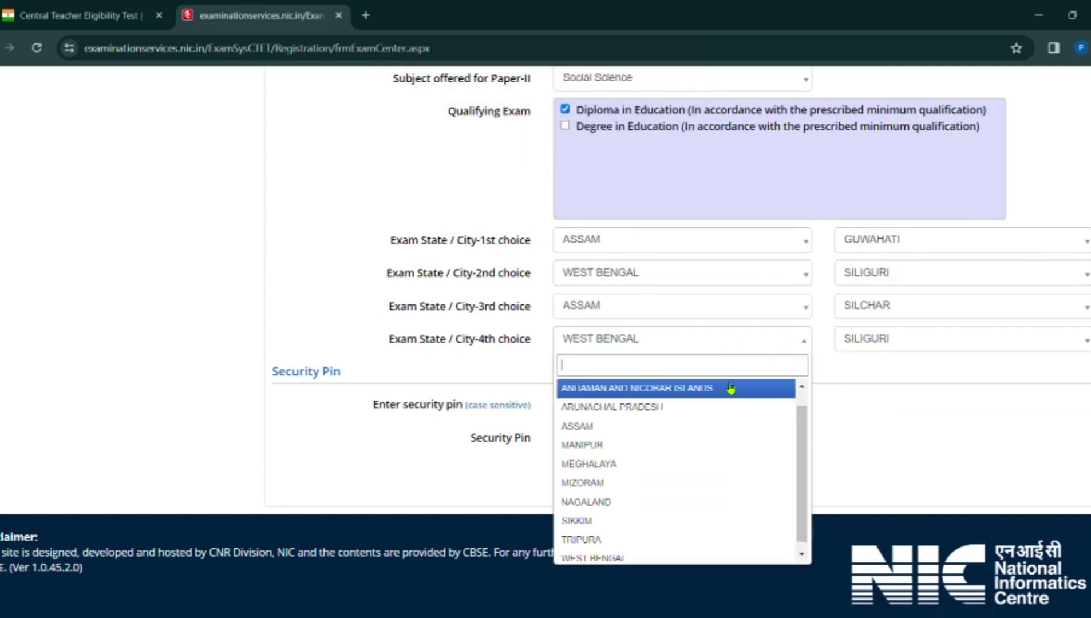
click(578, 426)
click(892, 345)
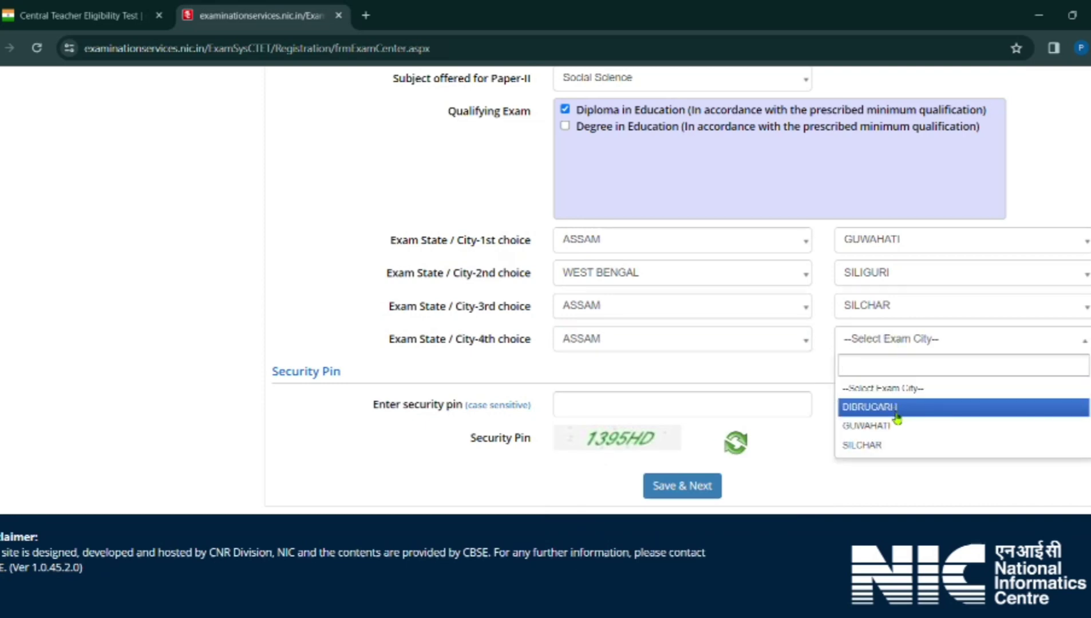
click(896, 409)
click(886, 312)
click(876, 374)
click(674, 143)
click(961, 339)
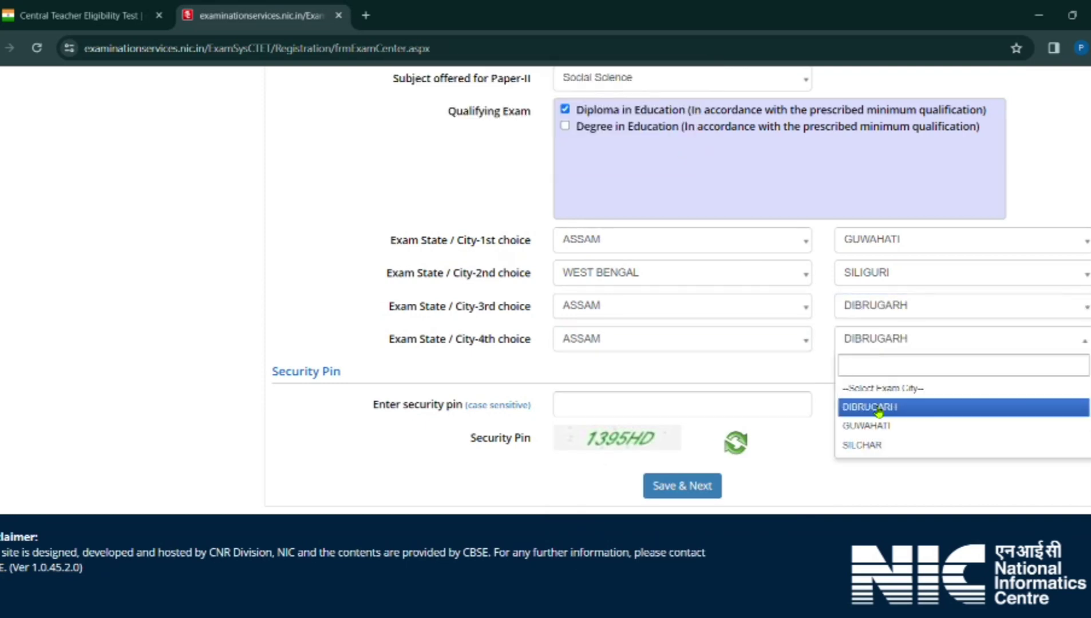
click(865, 445)
Enter the security pin, then save and confirm the exam city section.
click(674, 412)
text(1395HD)
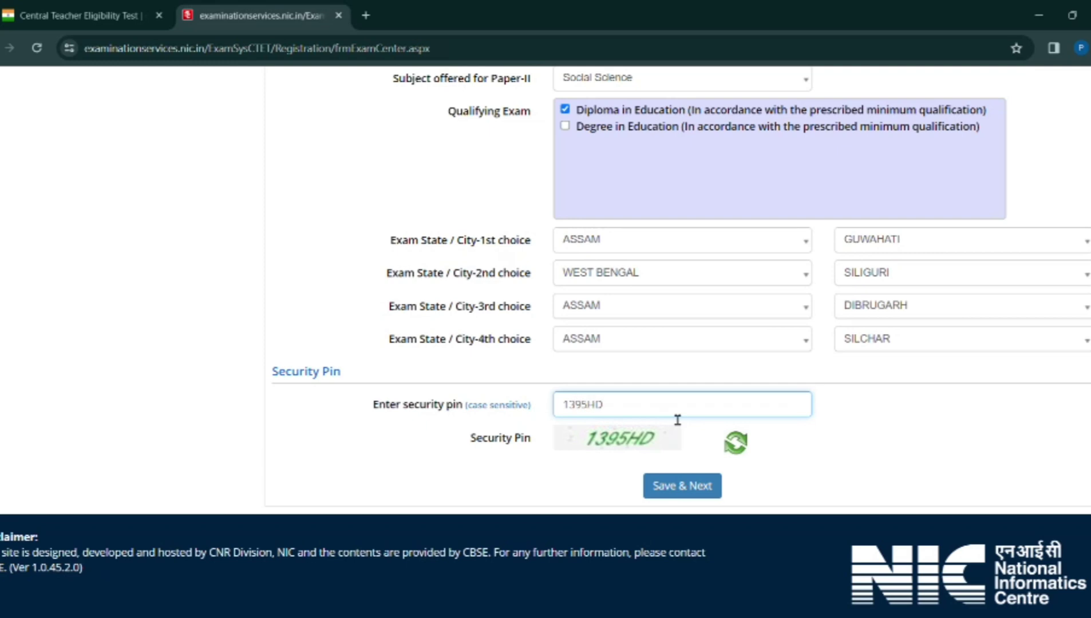
click(666, 486)
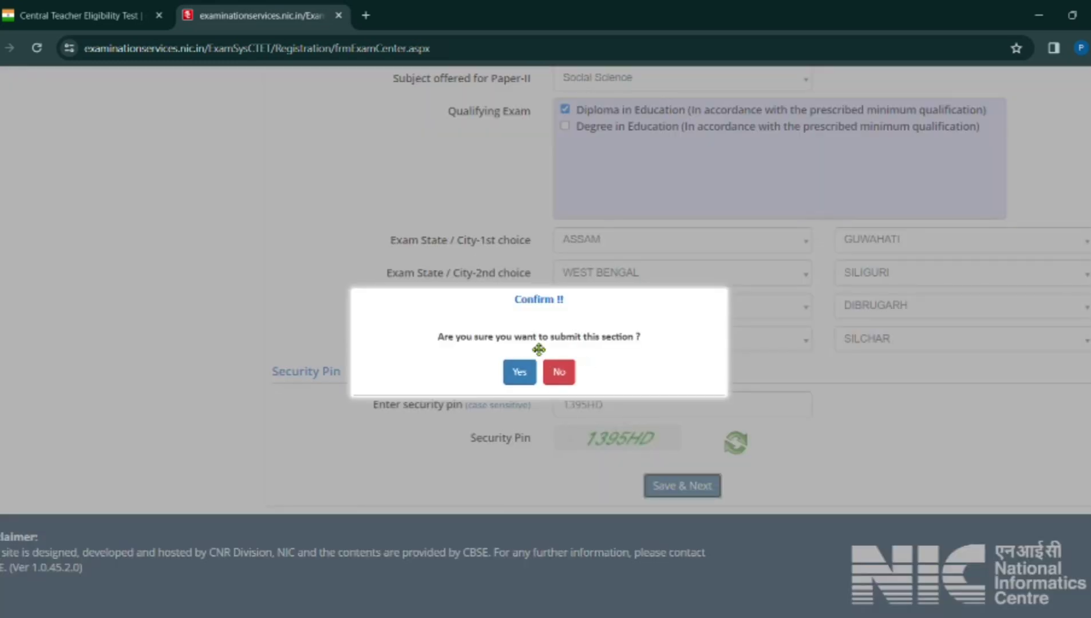
click(520, 373)
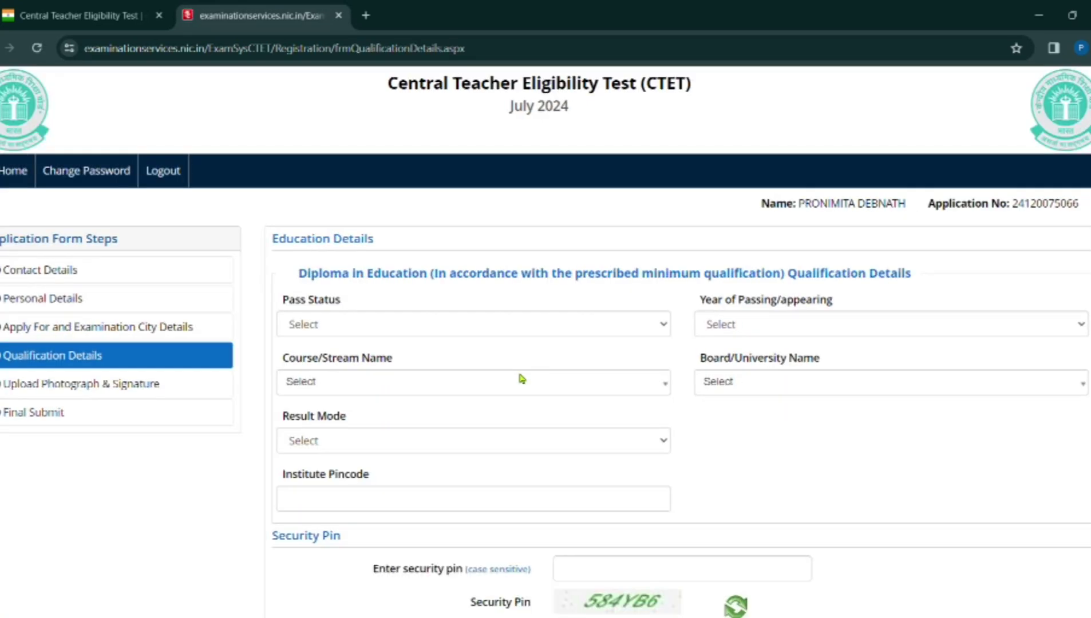
Set the diploma to Passed in 2024 with course Education/Elementry Education etc.
click(526, 329)
click(520, 372)
click(764, 326)
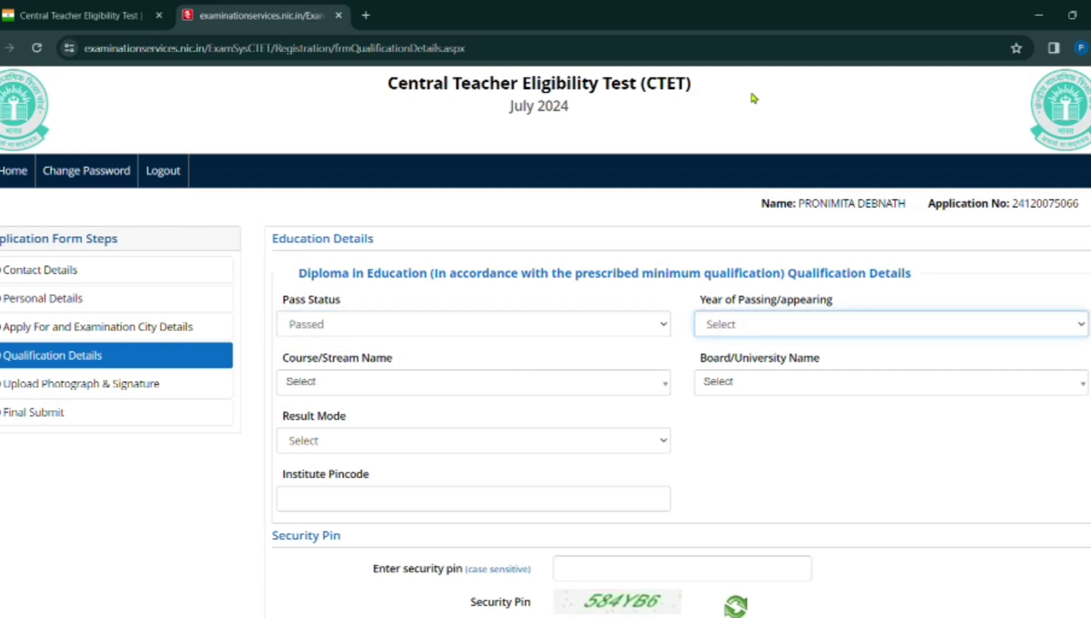
click(742, 324)
click(735, 401)
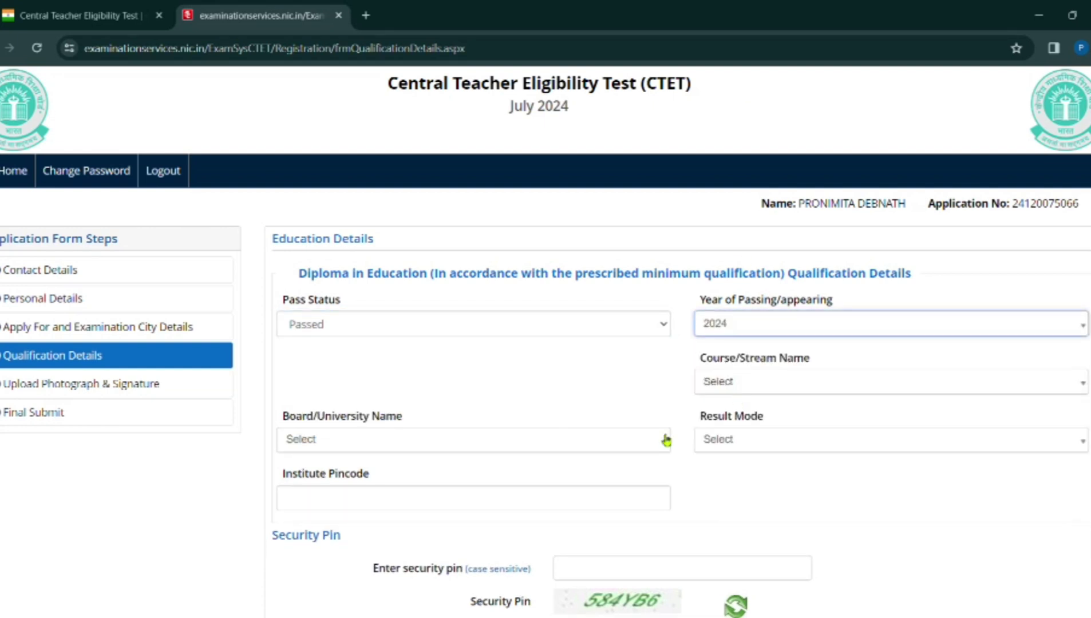
click(761, 381)
click(766, 452)
Search 'kokrajhar' to pick DIET Kokrajhar as board and set result mode to Percentage.
click(467, 444)
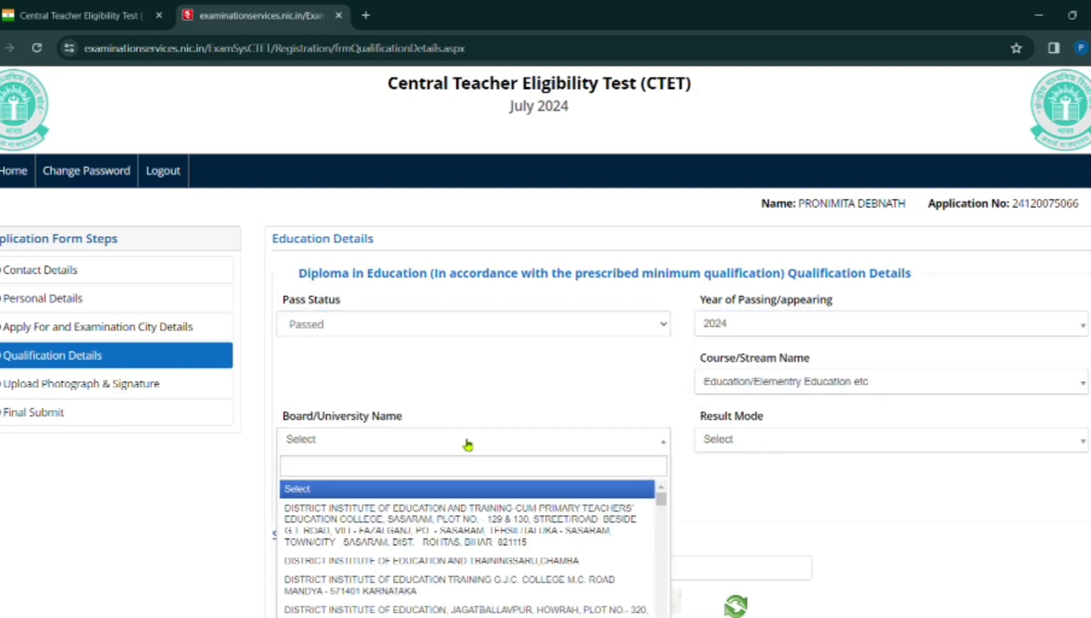
click(468, 444)
click(454, 450)
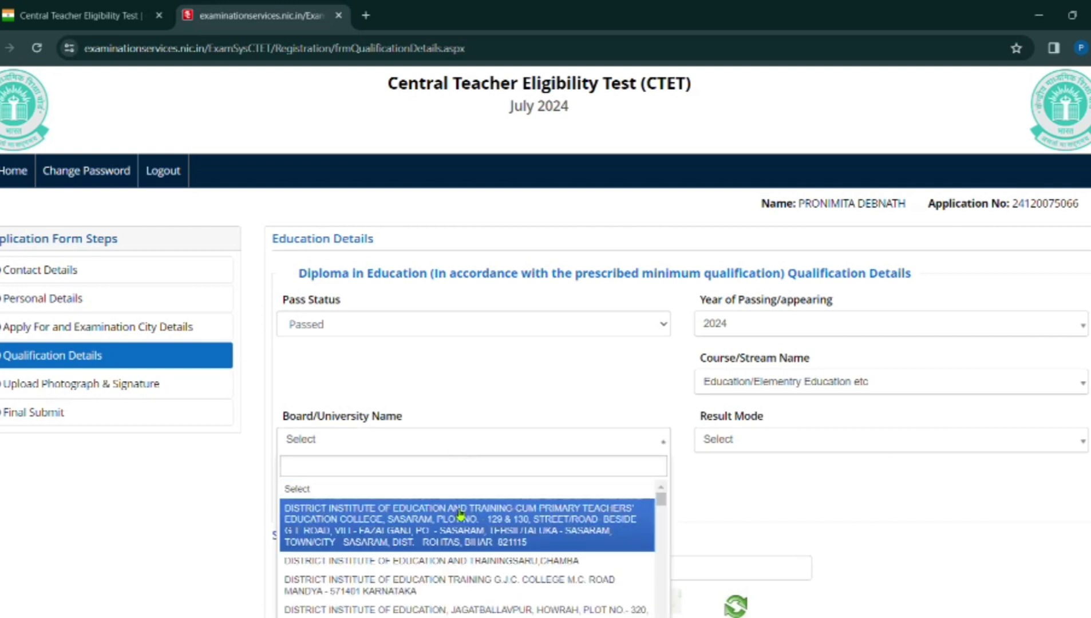
text(kokrajhar)
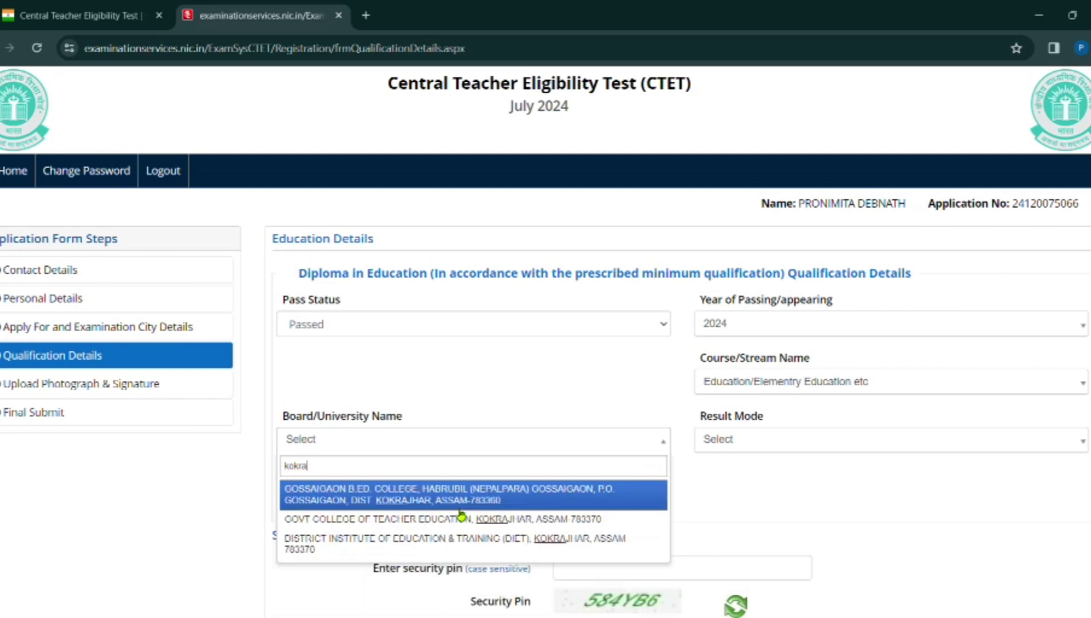
click(451, 550)
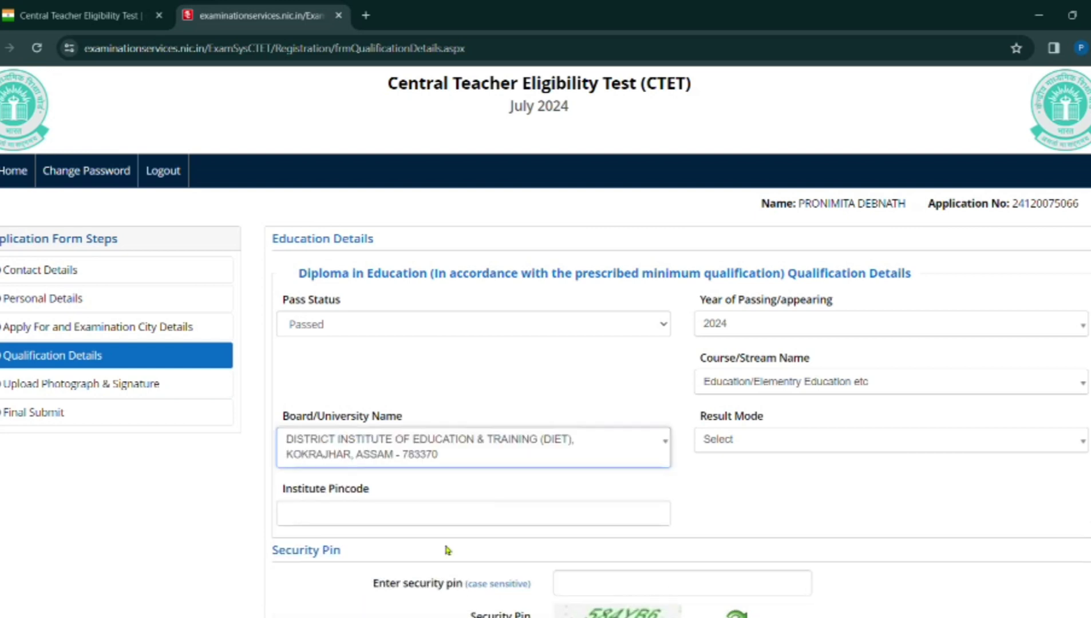
click(778, 441)
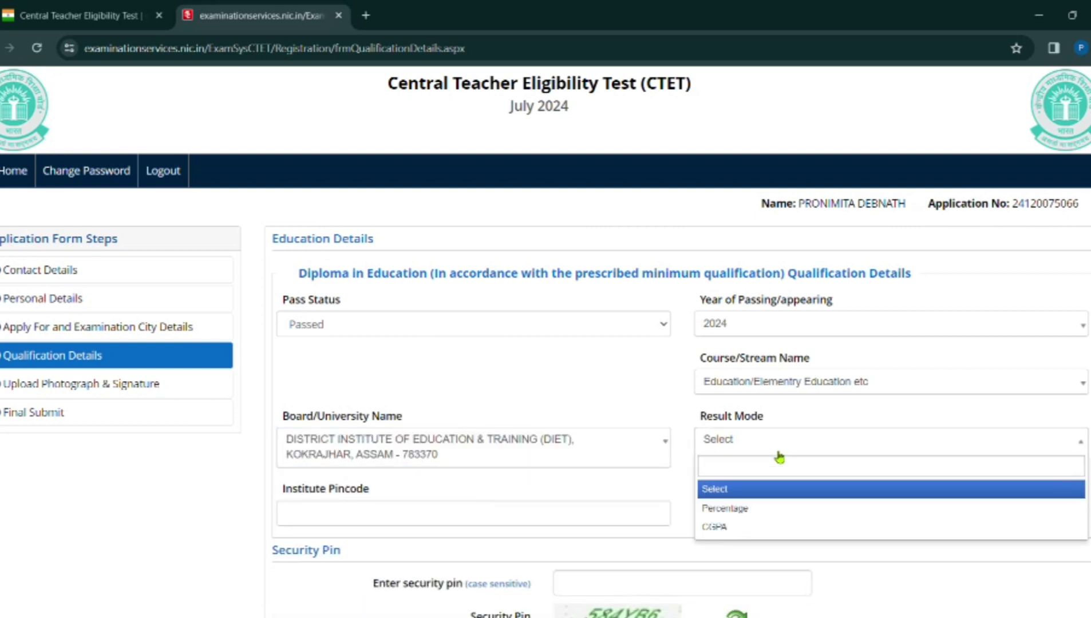
click(755, 508)
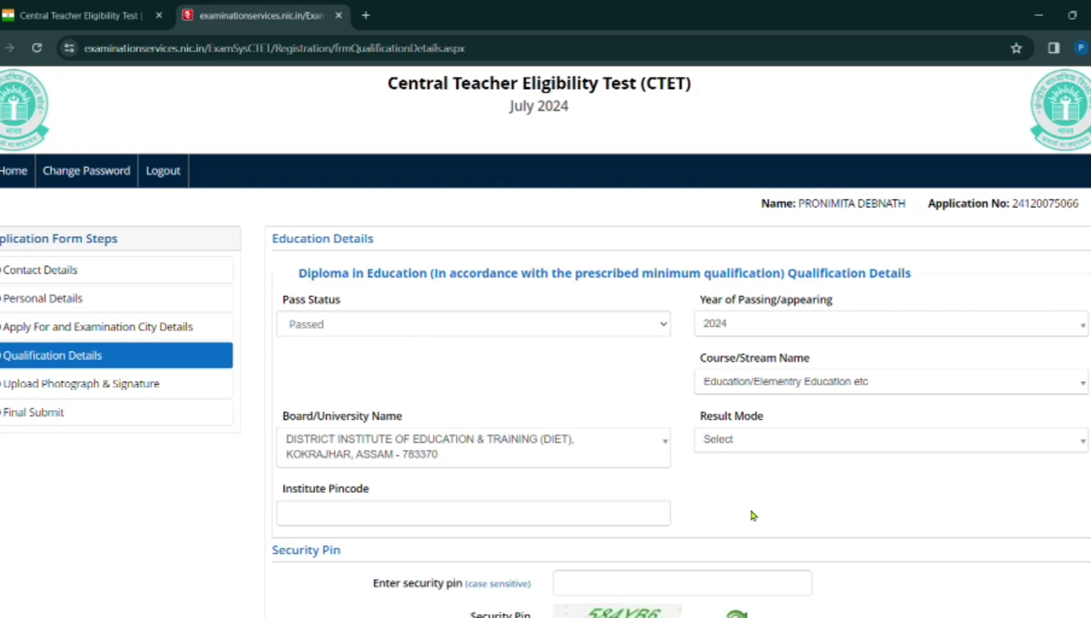
click(747, 449)
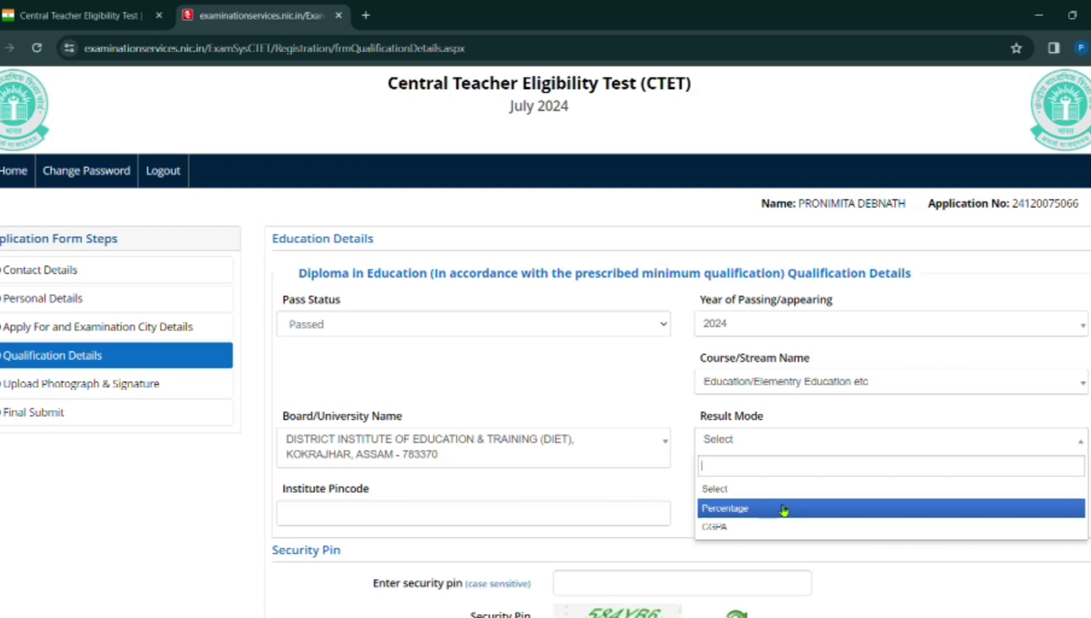
click(780, 509)
scroll(599, 419, down, 2)
click(598, 418)
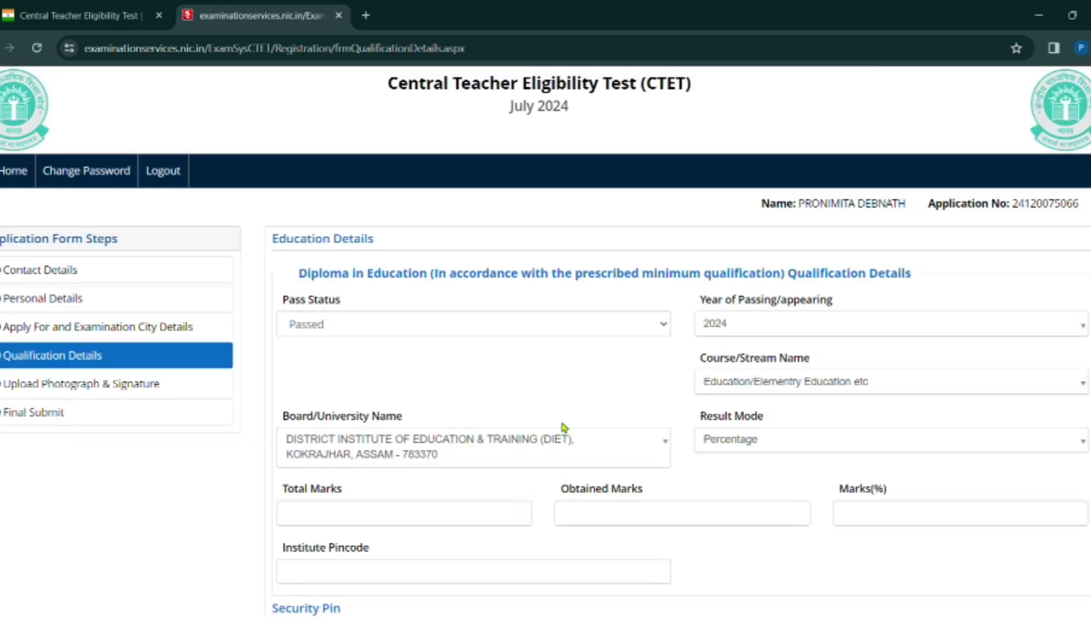
Enter the diploma marks: 2000 total and 1484 obtained, so the percentage calculates (74.20%).
scroll(571, 429, down, 2)
click(475, 418)
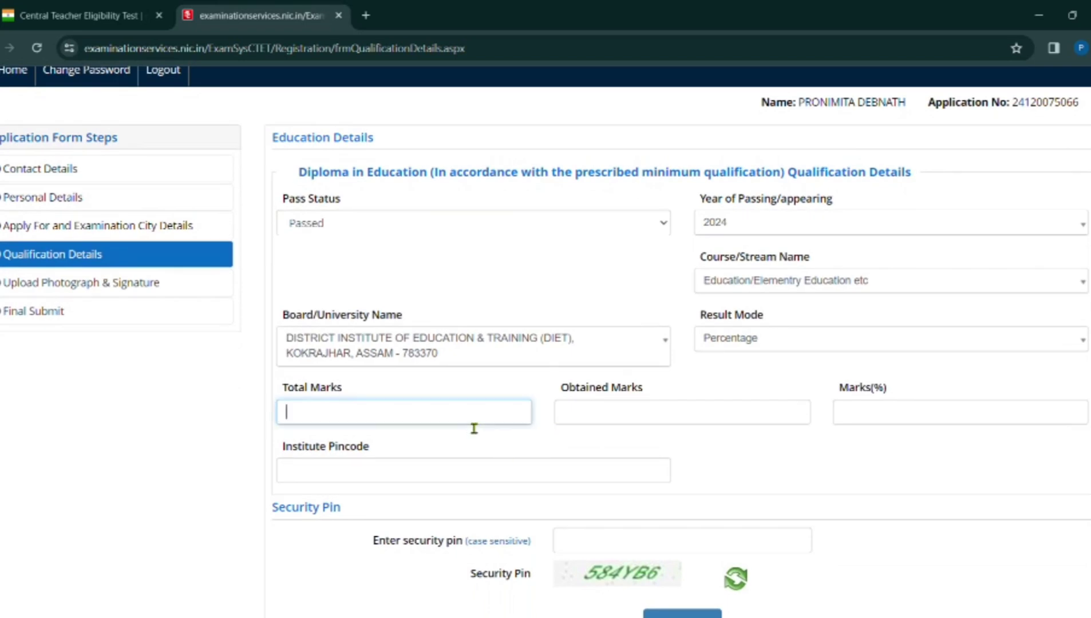
text(2000)
click(618, 424)
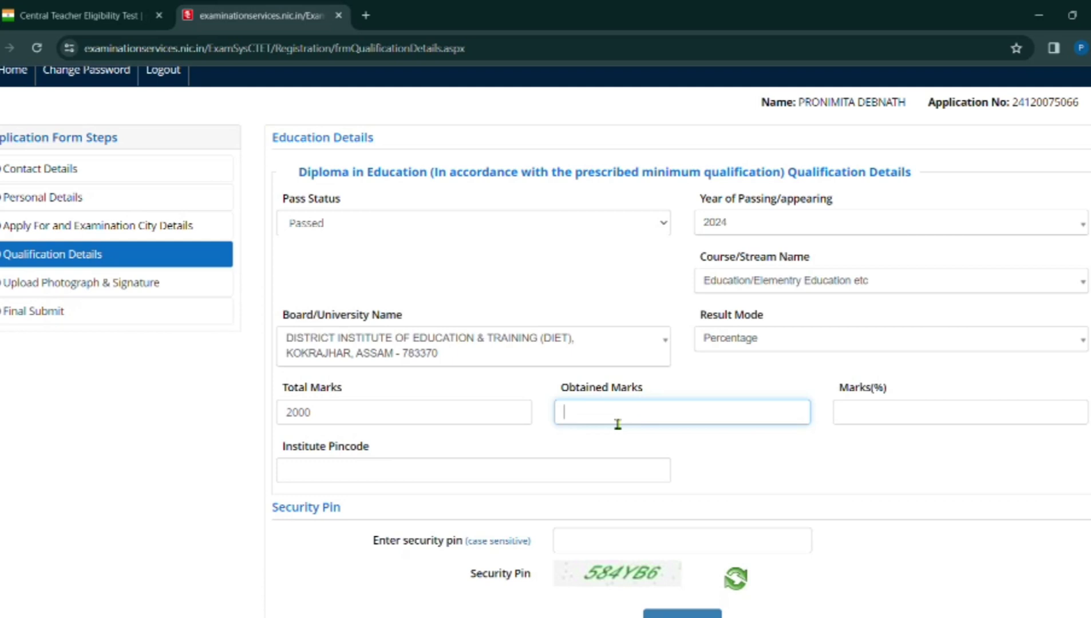
text(1484)
key(Tab)
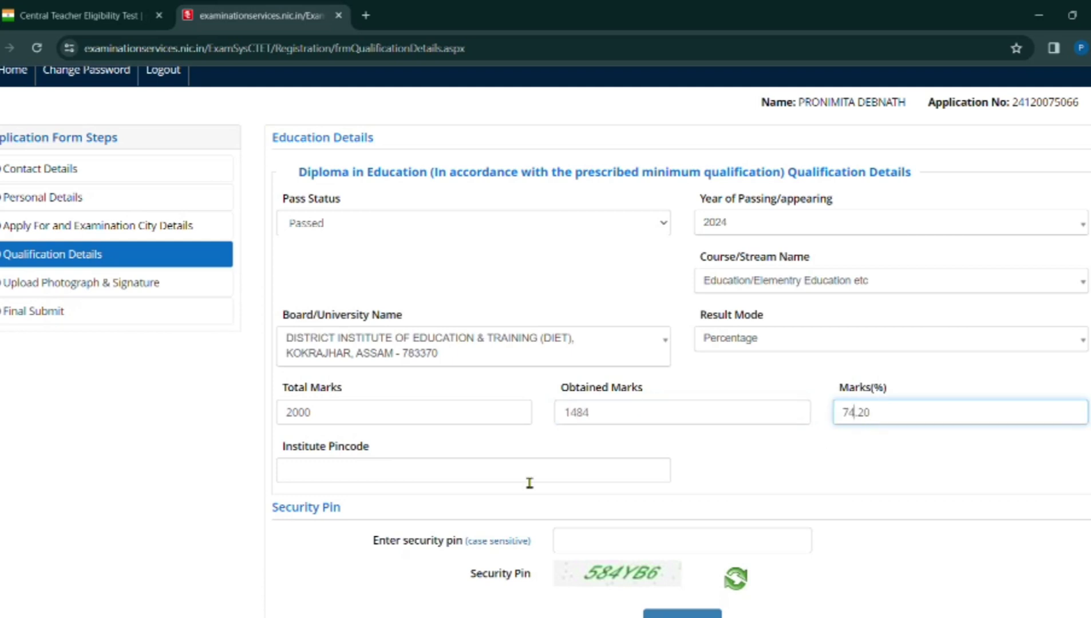
Add the institute pincode, enter the security pin, and save the qualification details, confirming with Yes.
click(529, 481)
text(783370)
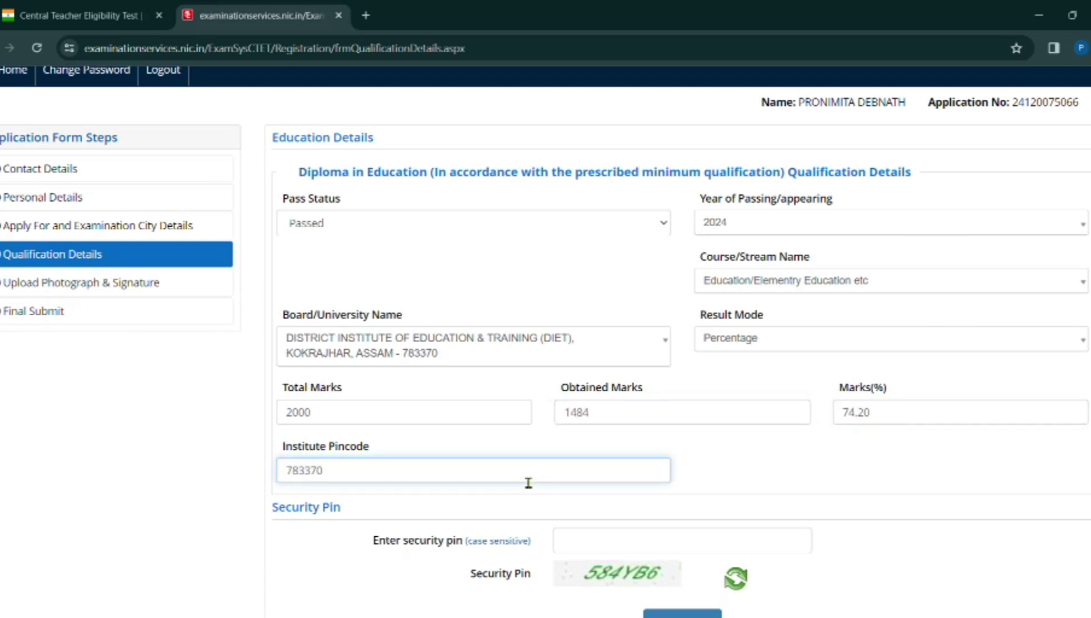
scroll(528, 482, down, 2)
click(598, 451)
text(584)
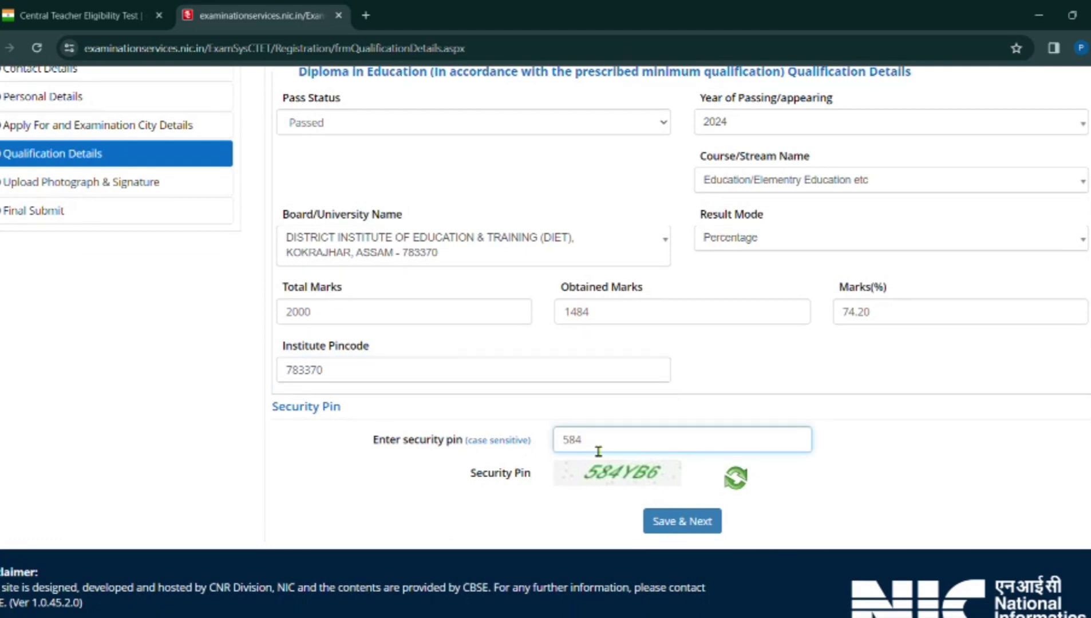
text(YB6)
scroll(689, 468, up, 4)
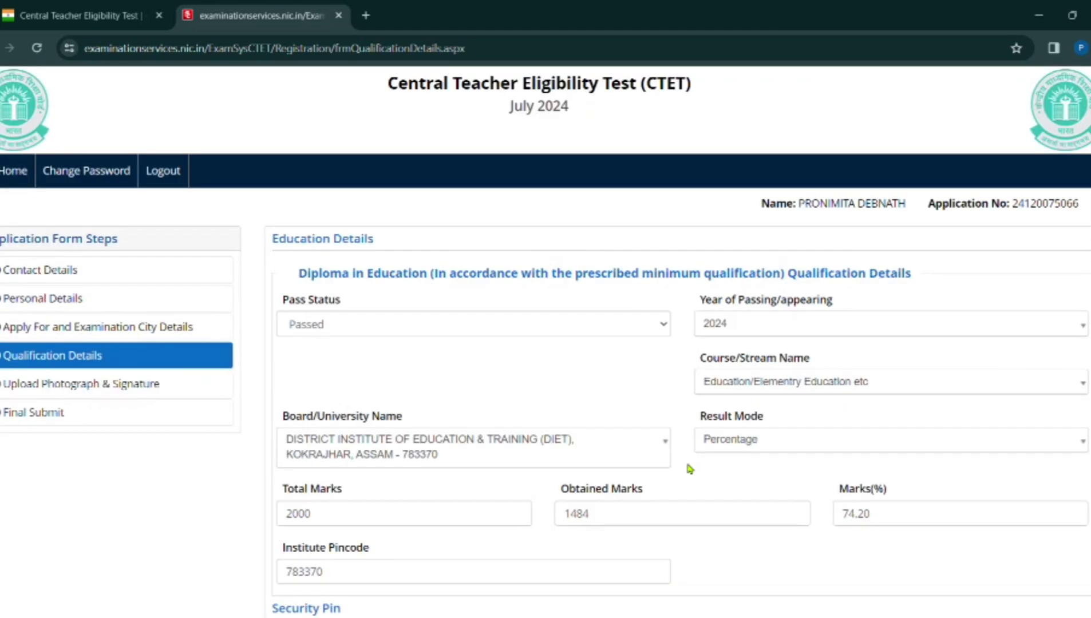
scroll(687, 467, down, 2)
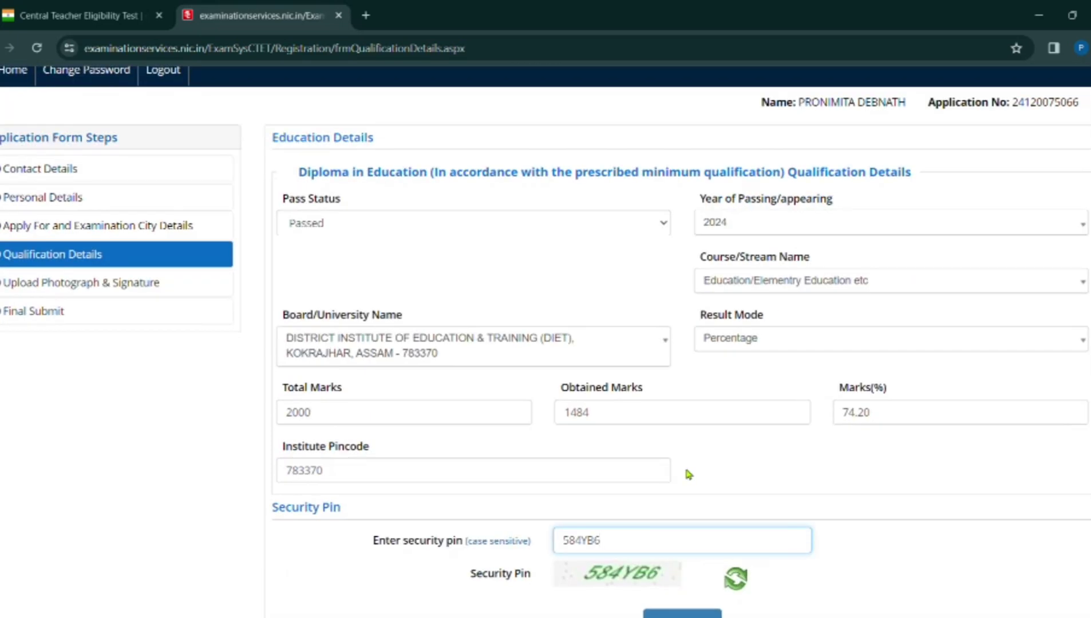
scroll(689, 474, down, 1)
click(687, 568)
click(516, 378)
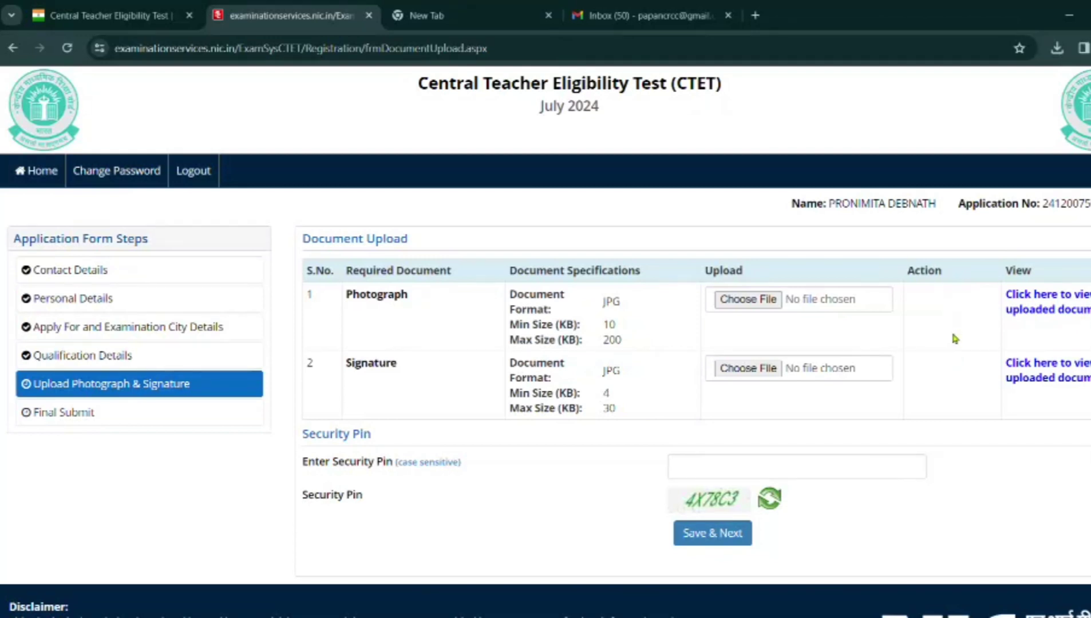
Enter the security pin on Upload Photograph & Signature, then Save & Next and confirm Yes.
scroll(952, 343, down, 2)
scroll(952, 352, up, 1)
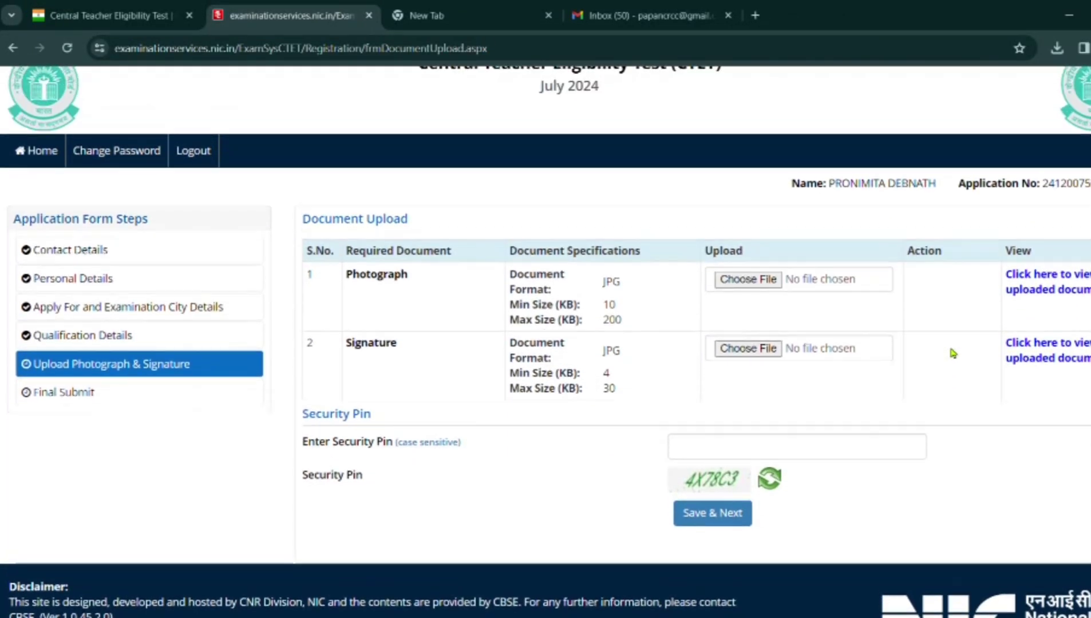
drag(1005, 274, 1090, 291)
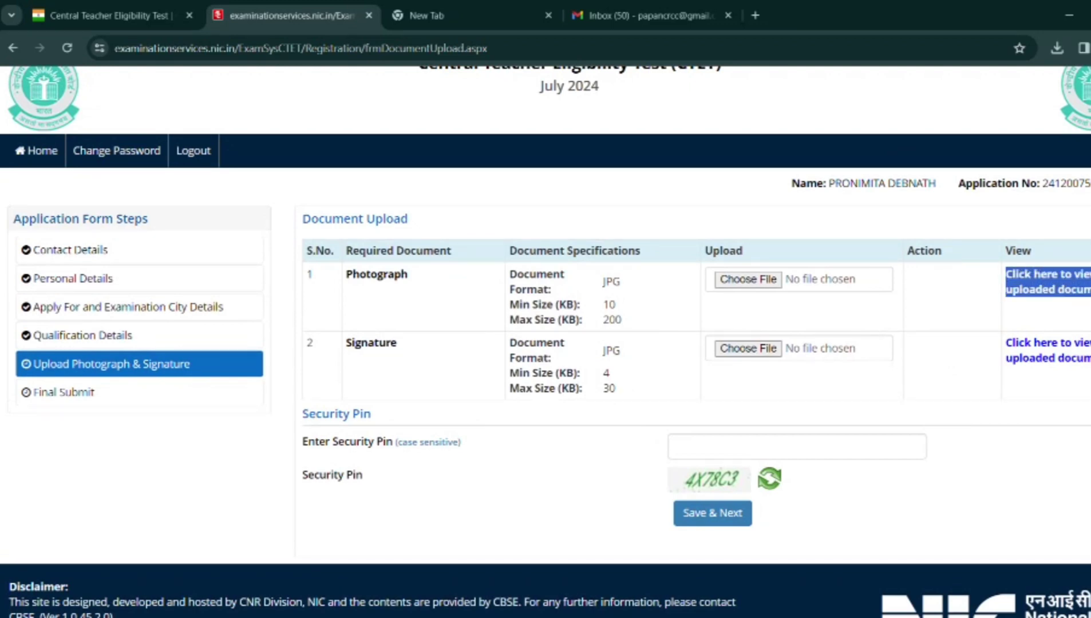
click(961, 309)
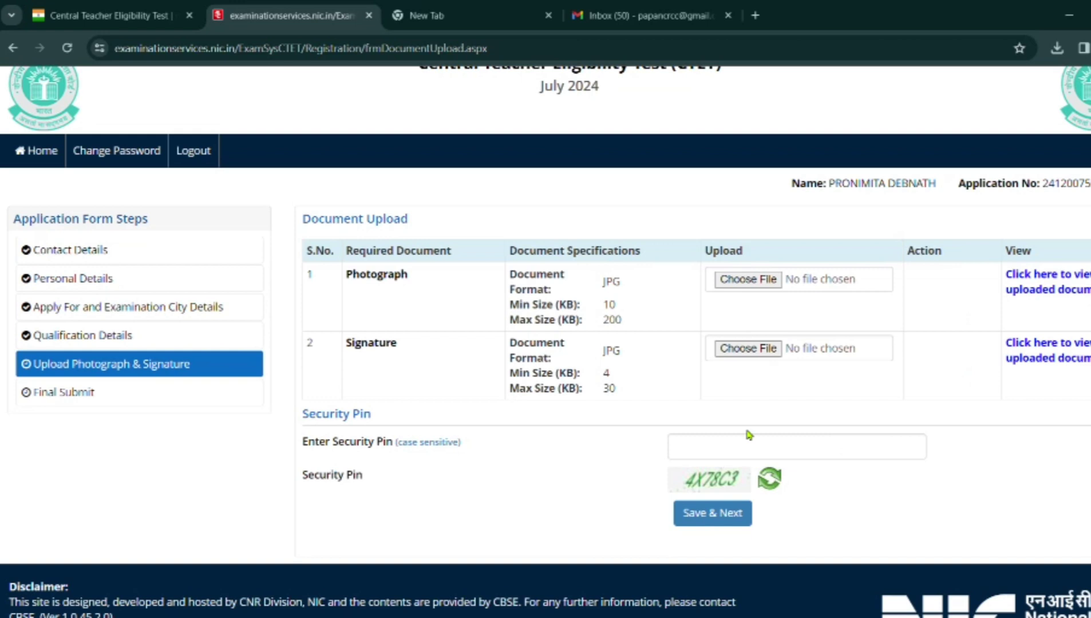
click(742, 456)
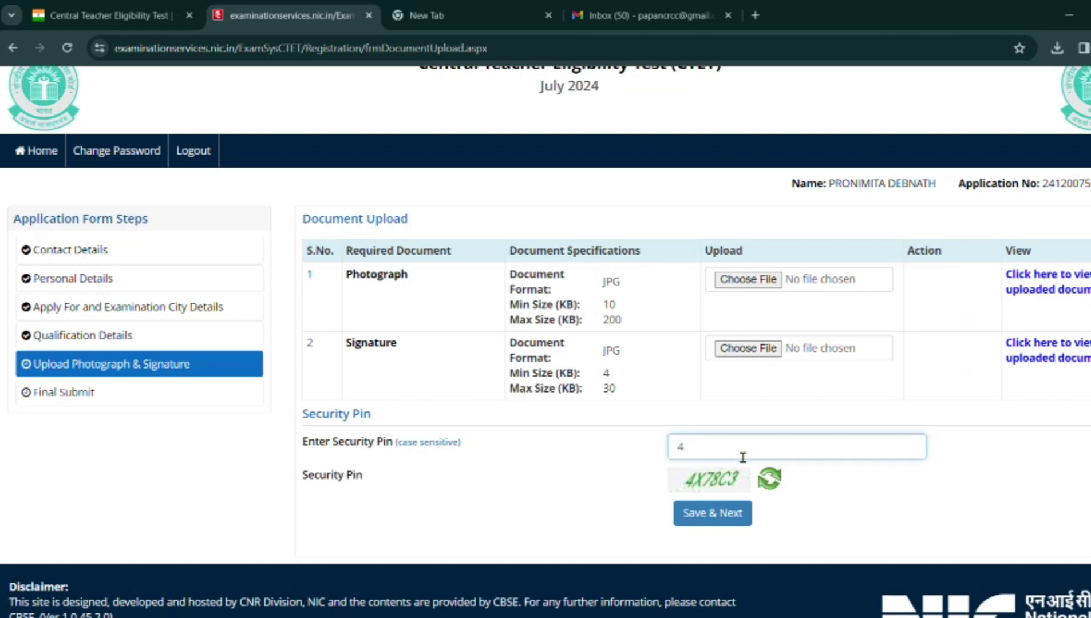
text(4X78C3)
click(715, 517)
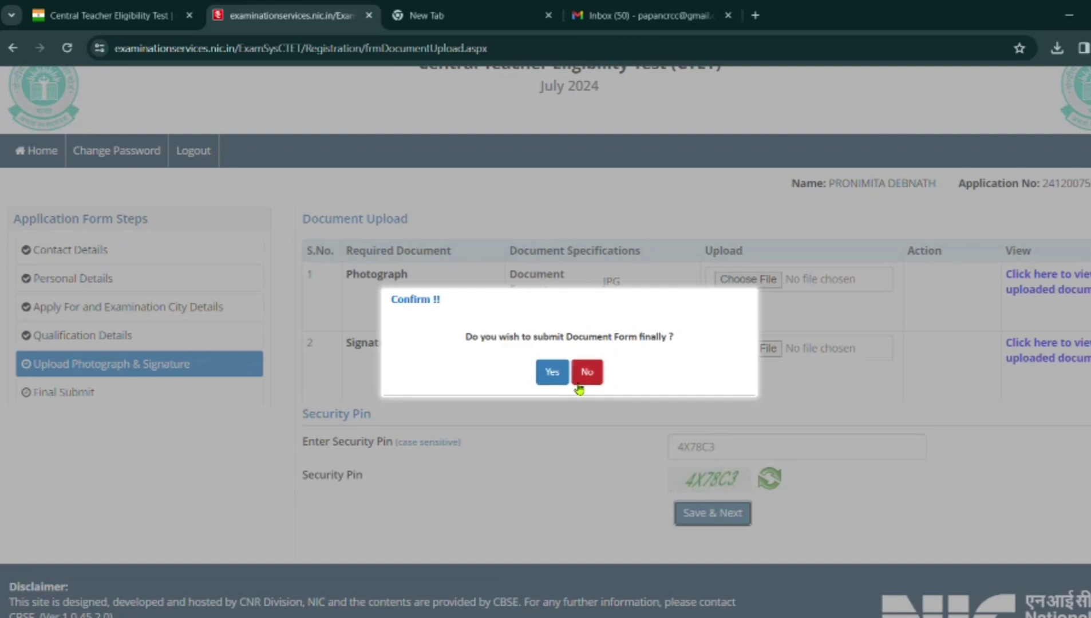
click(552, 380)
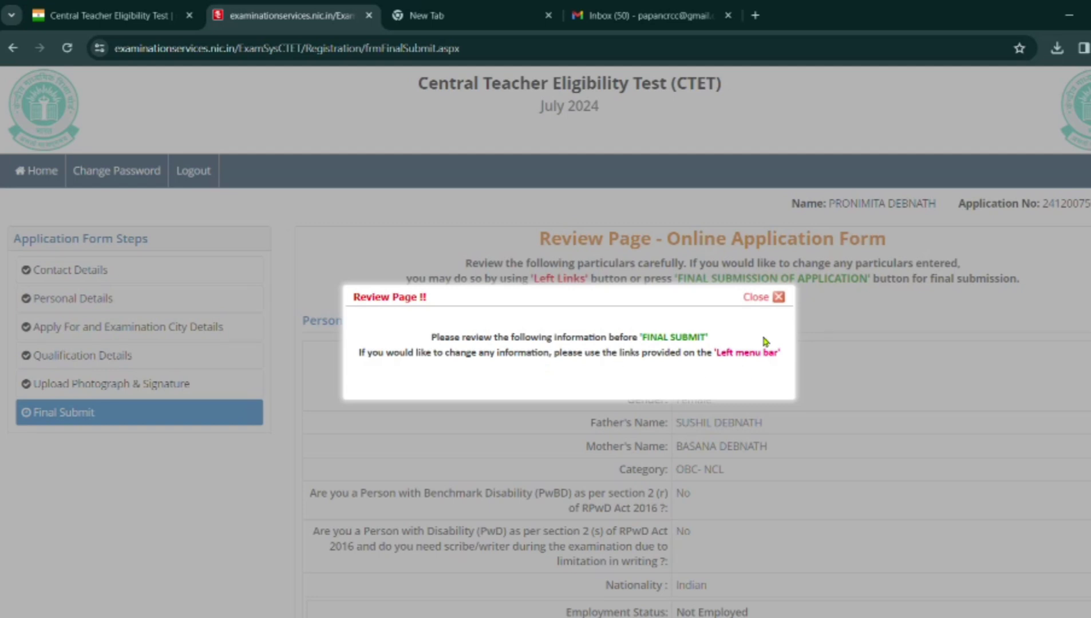
Dismiss the review notice and scroll through contact details, addresses and uploaded files to the particulars checklist.
click(779, 297)
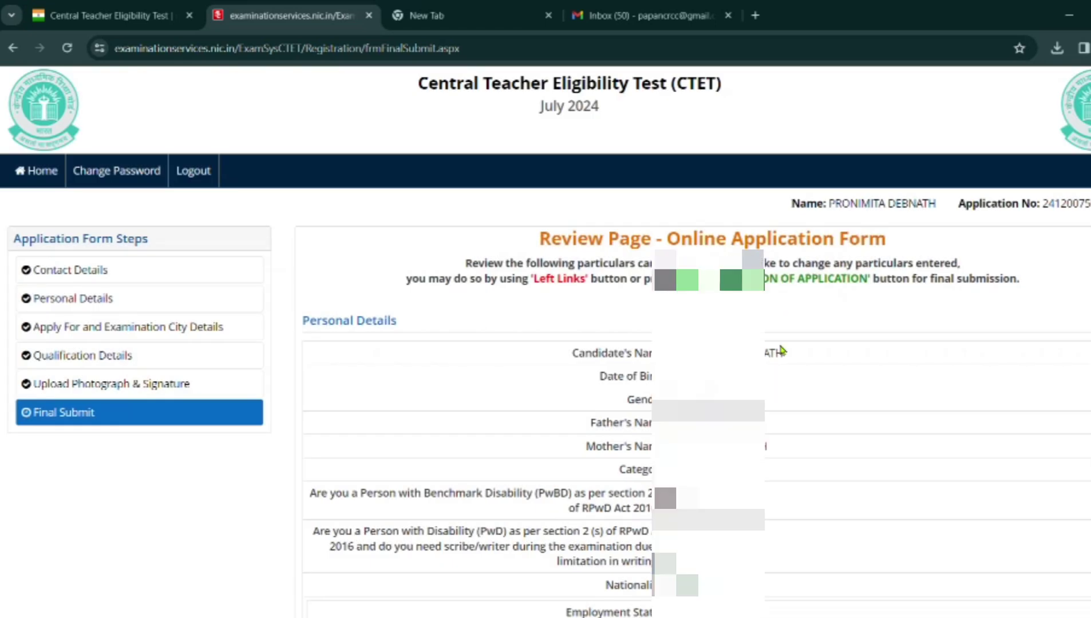
scroll(782, 351, down, 3)
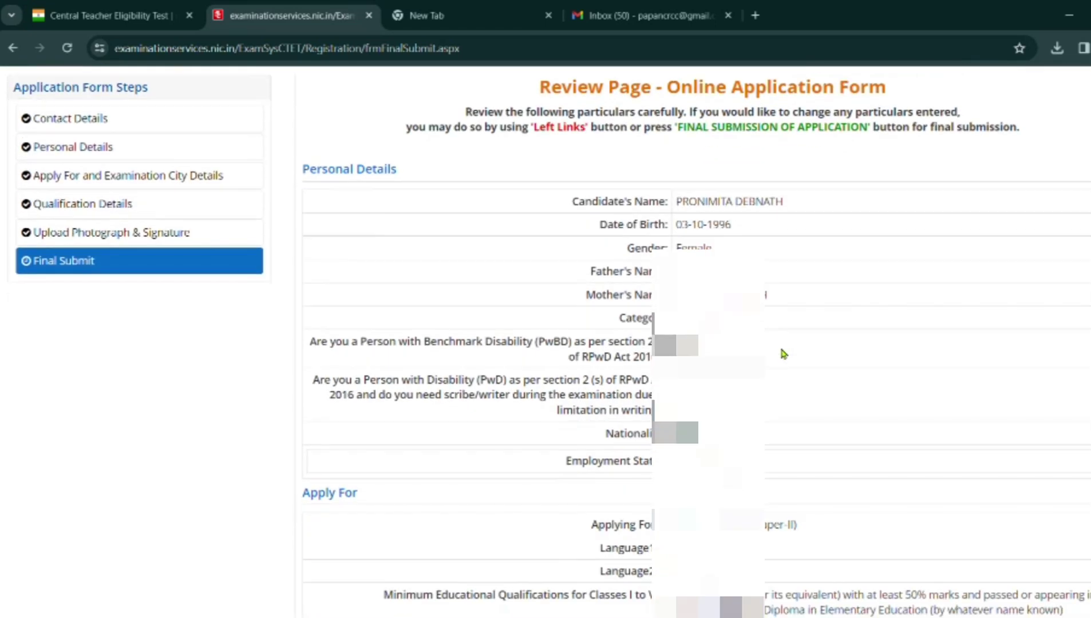
scroll(784, 354, up, 1)
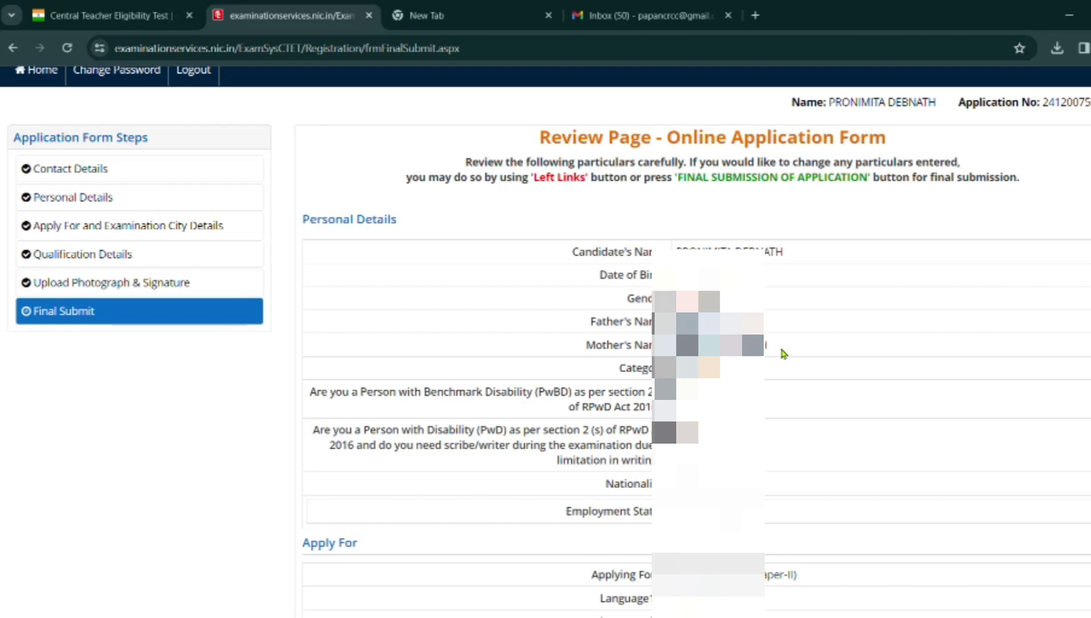
scroll(782, 351, down, 1)
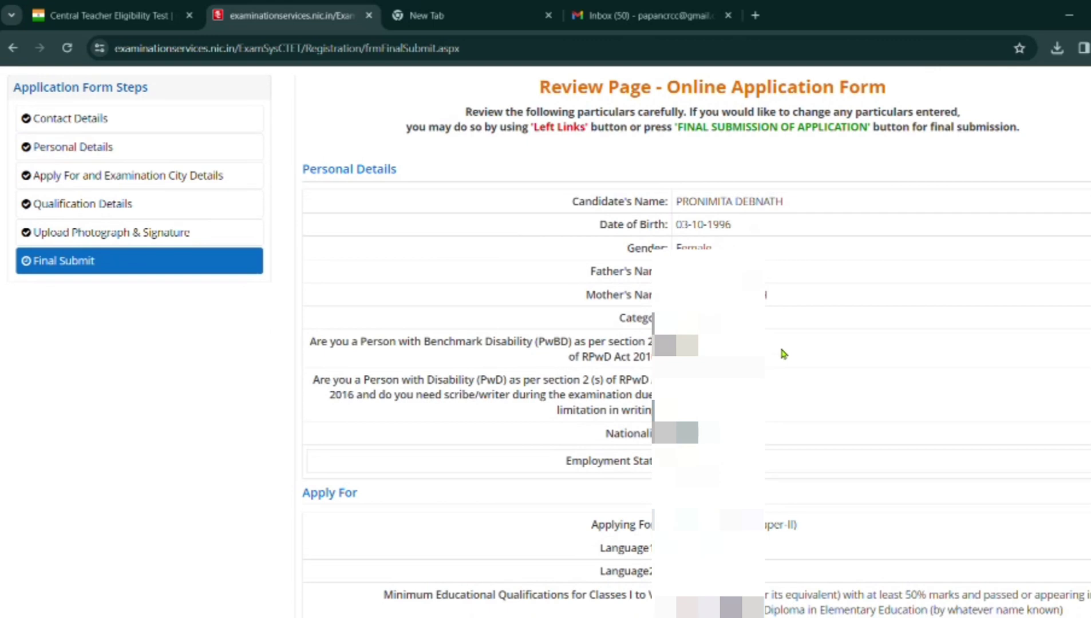
scroll(782, 353, down, 2)
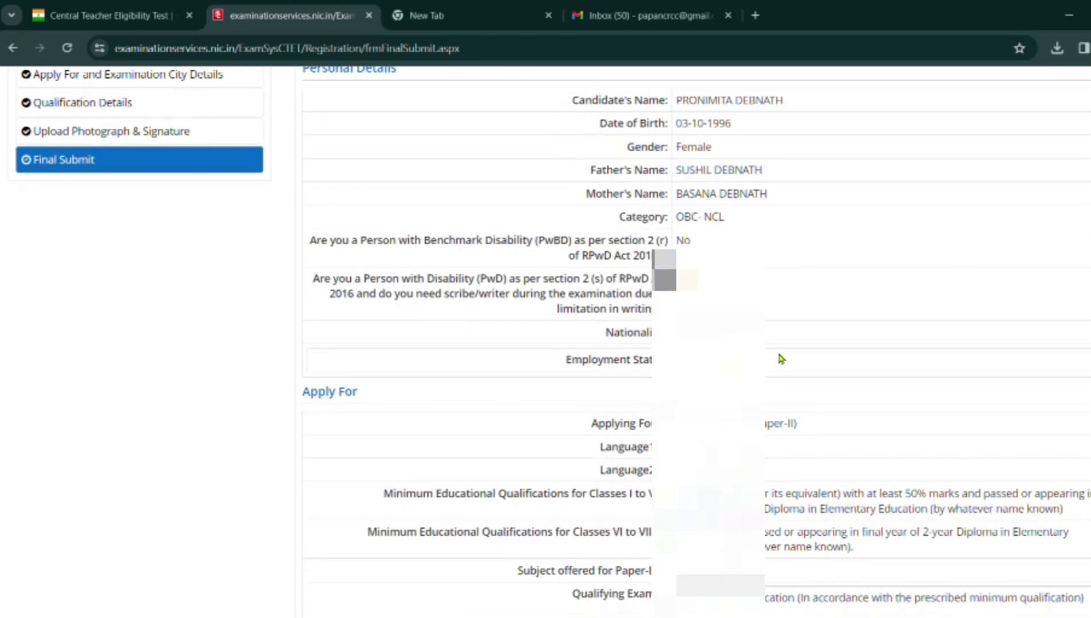
scroll(780, 359, down, 2)
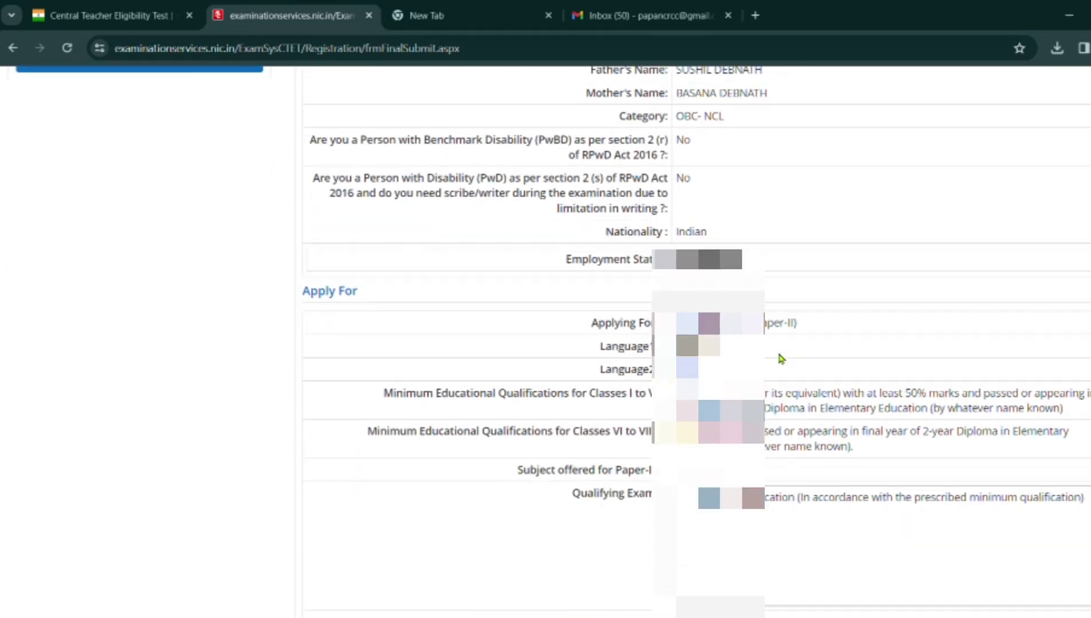
scroll(780, 355, down, 1)
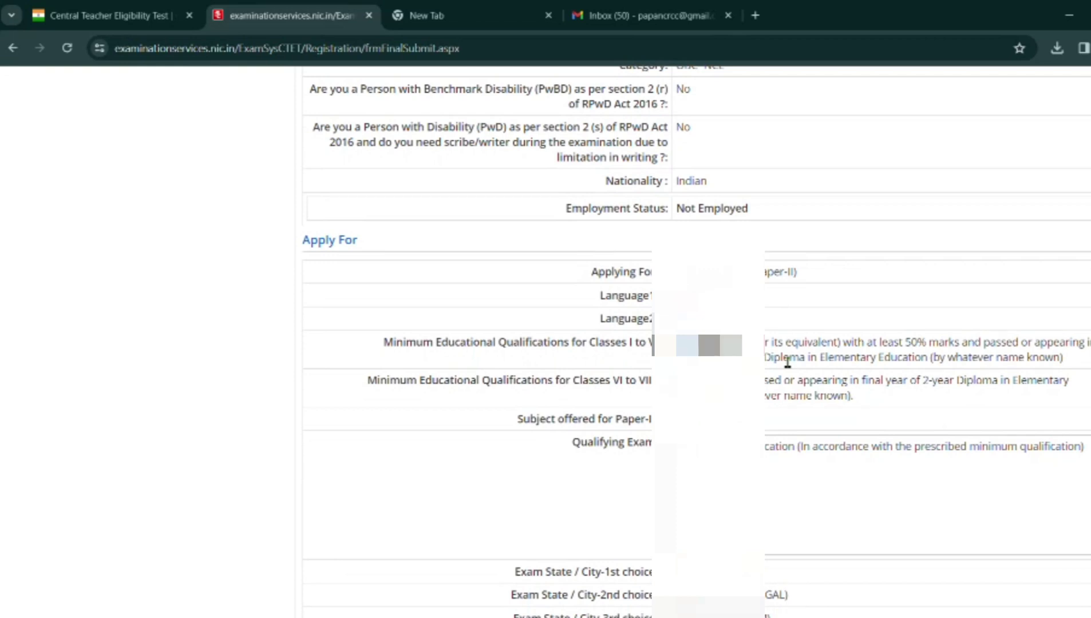
scroll(787, 362, down, 2)
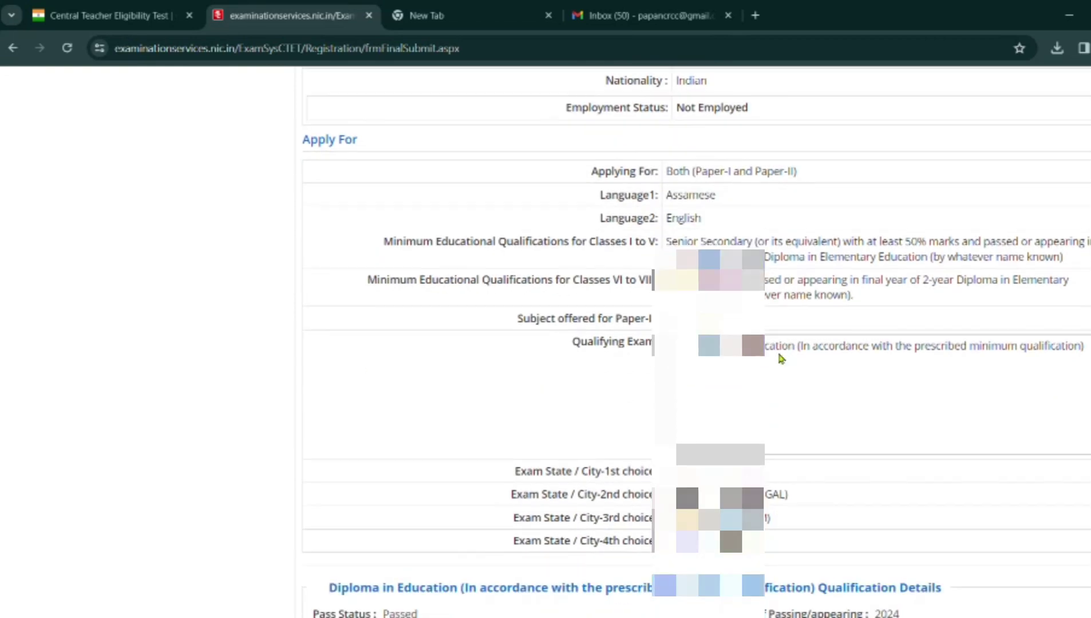
scroll(781, 358, down, 1)
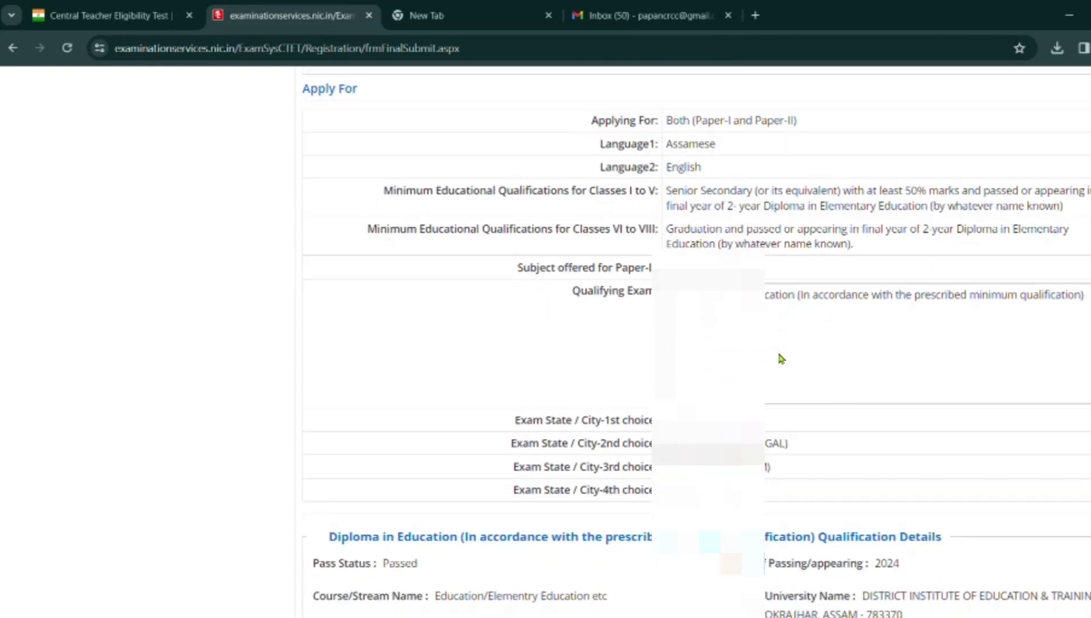
scroll(779, 358, down, 2)
scroll(780, 358, down, 2)
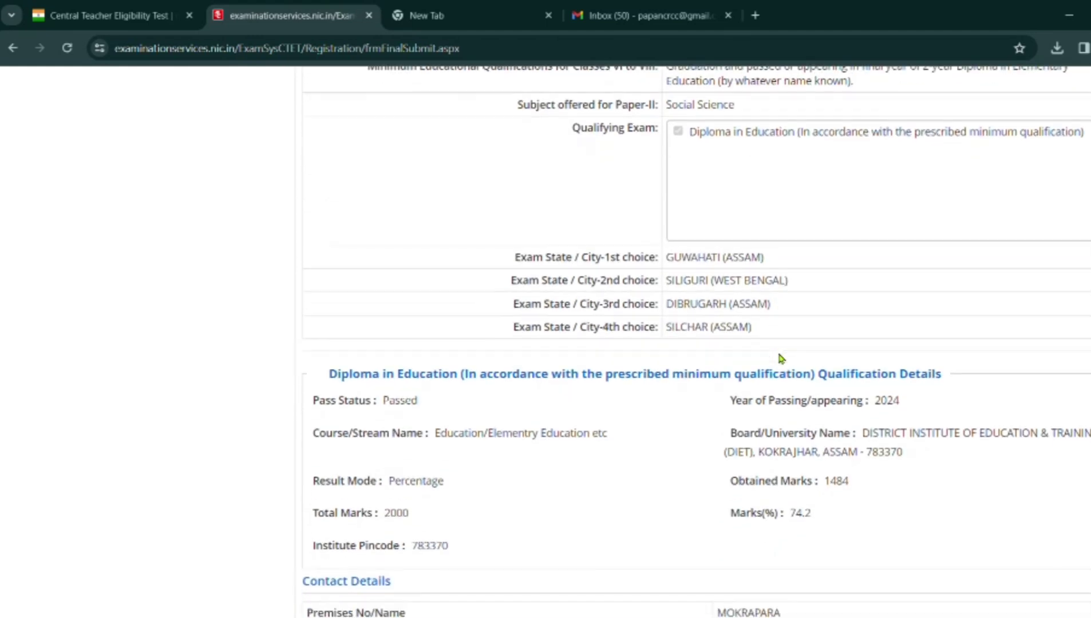
scroll(779, 358, down, 2)
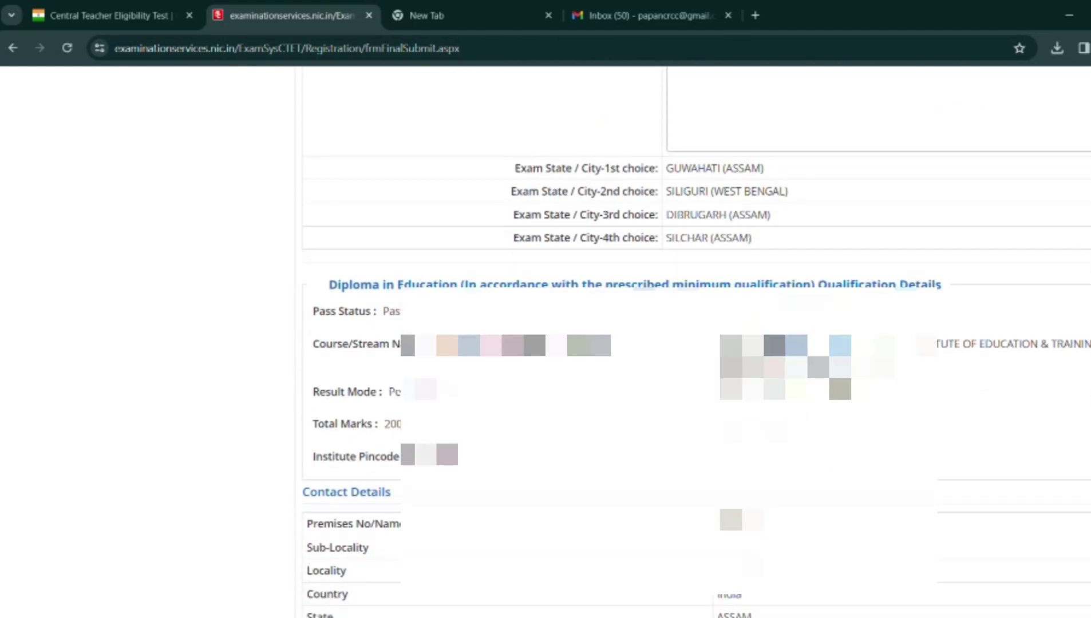
scroll(780, 358, down, 1)
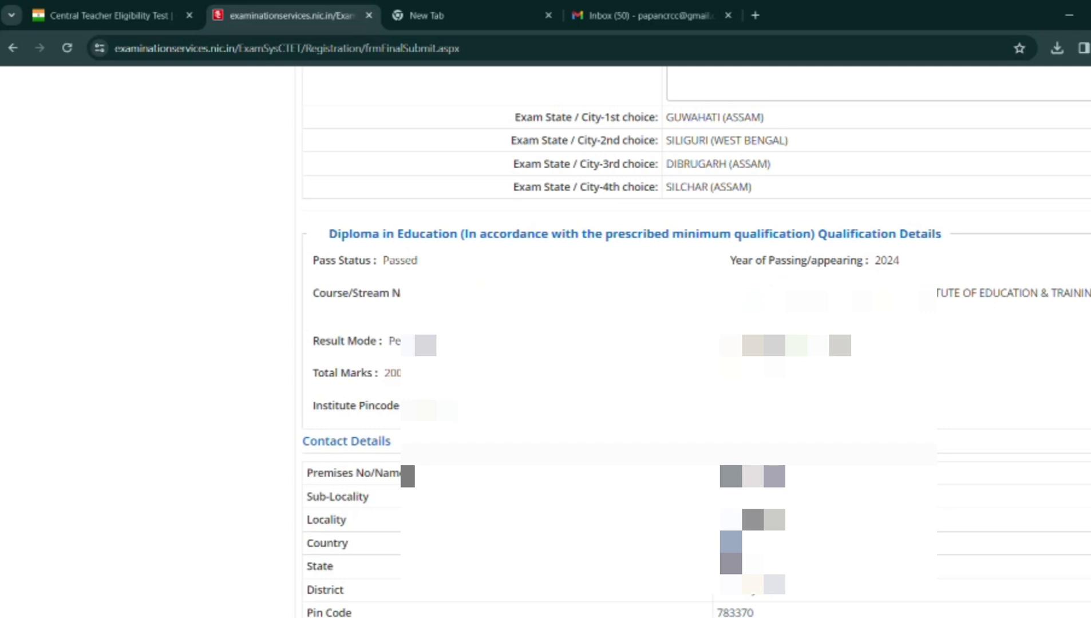
scroll(696, 343, down, 2)
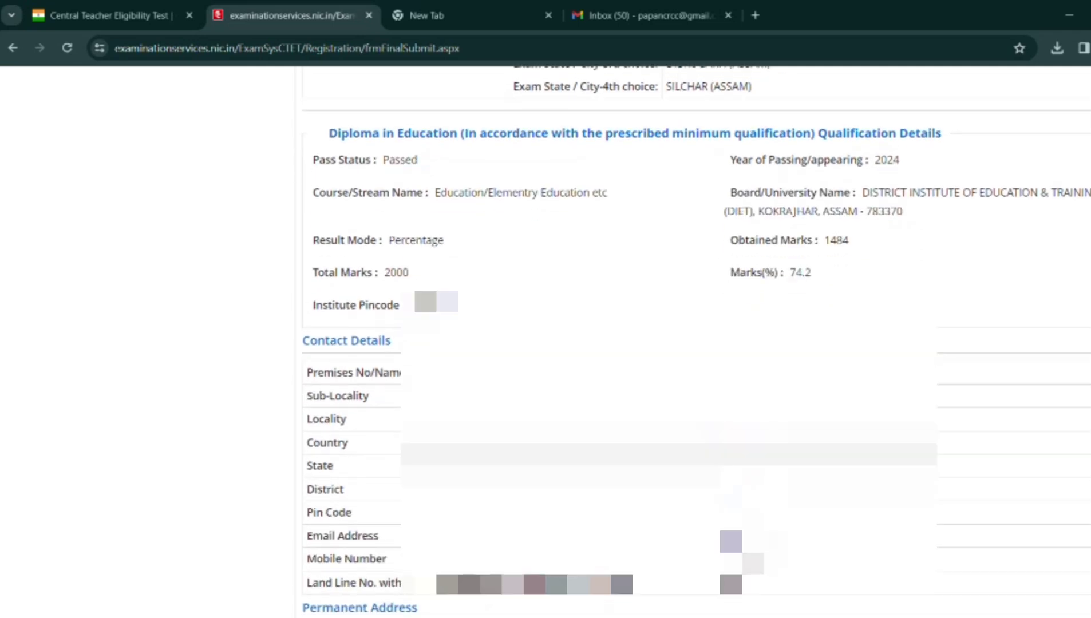
scroll(696, 343, down, 2)
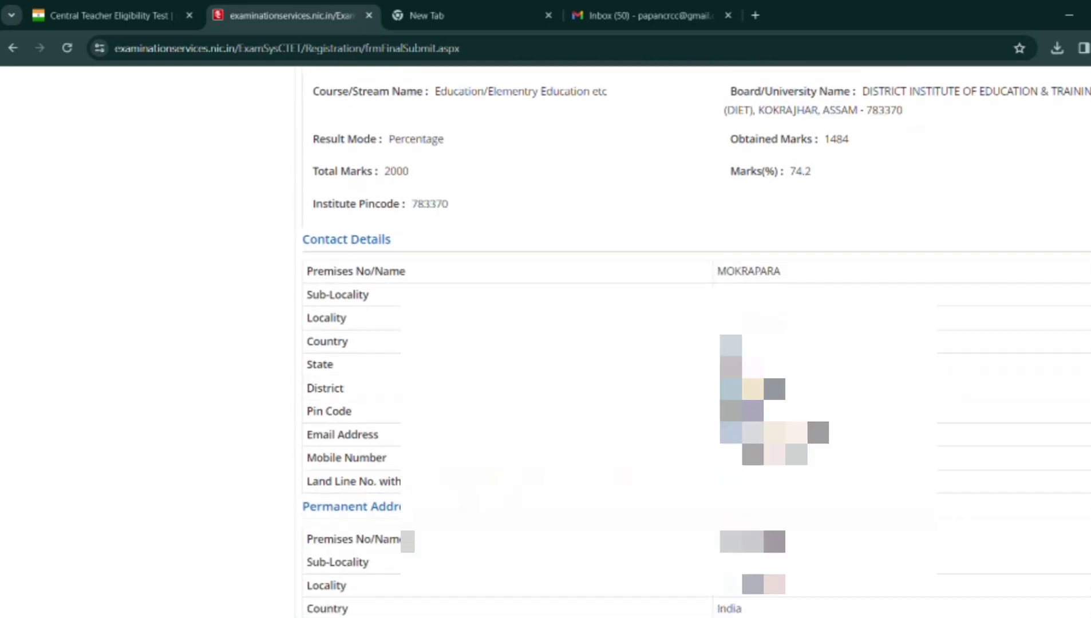
scroll(696, 343, down, 3)
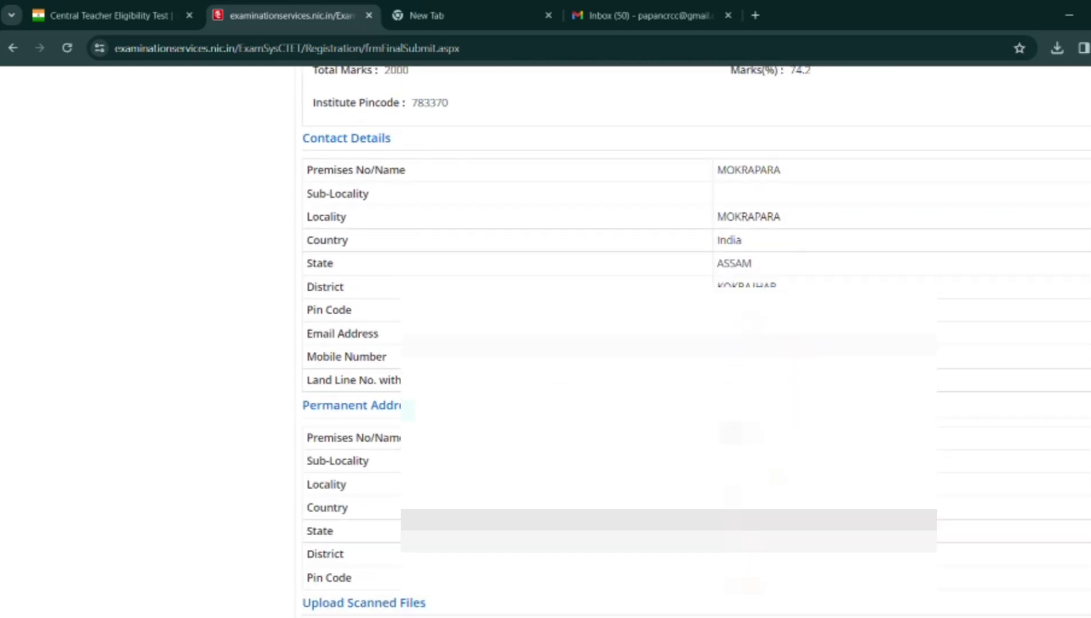
scroll(696, 343, down, 5)
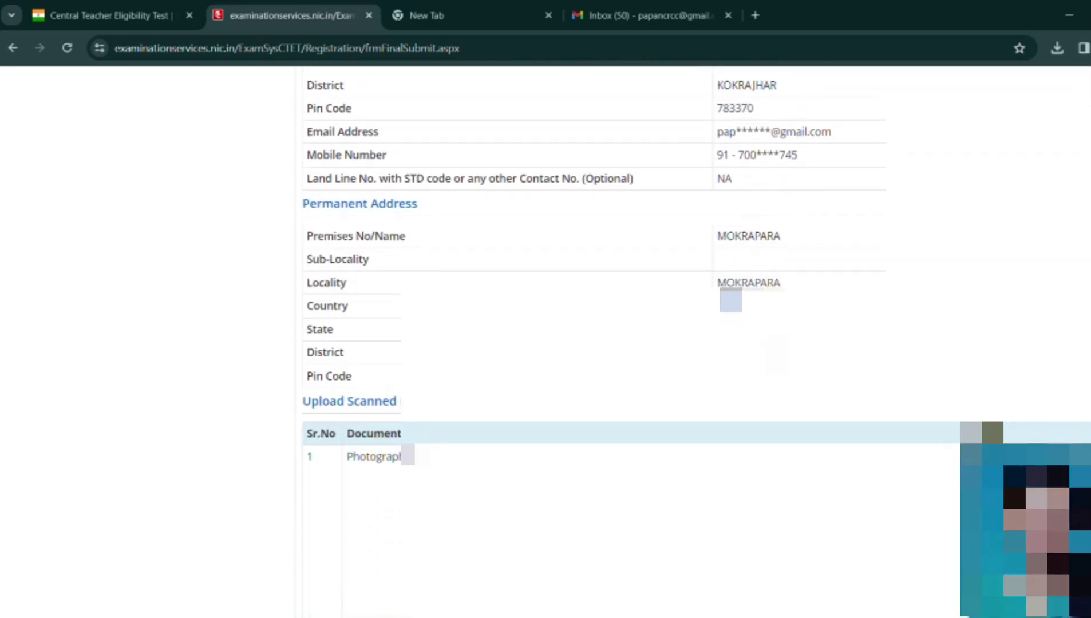
scroll(696, 344, down, 6)
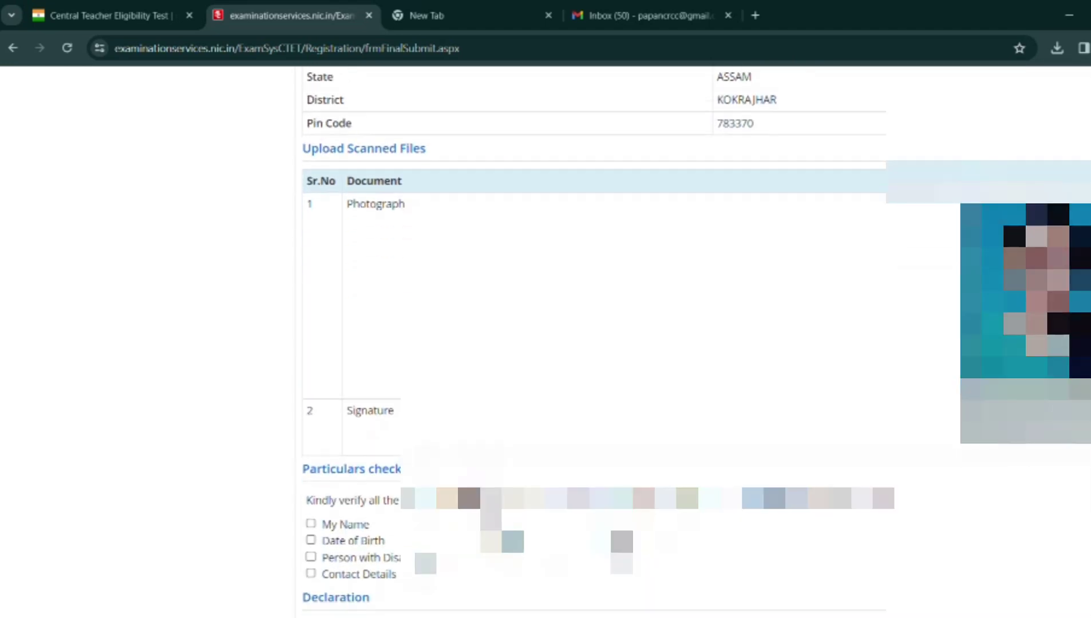
scroll(303, 313, down, 1)
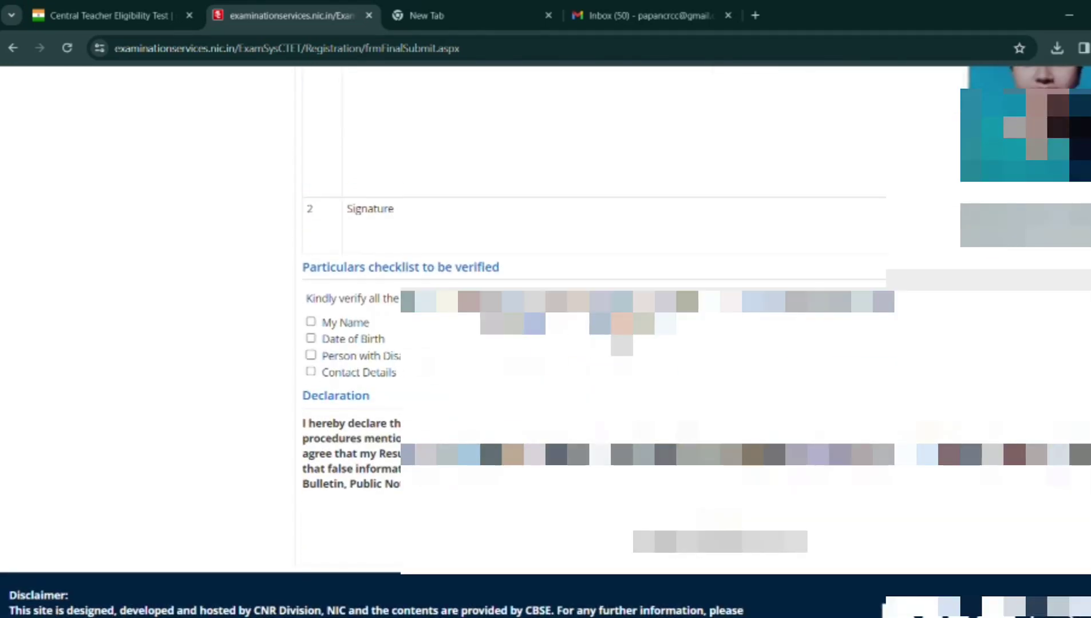
Tick all eight checklist items, from My Name to Apply For, and accept the I Agree declaration.
click(311, 321)
click(311, 338)
click(310, 355)
click(311, 372)
click(476, 355)
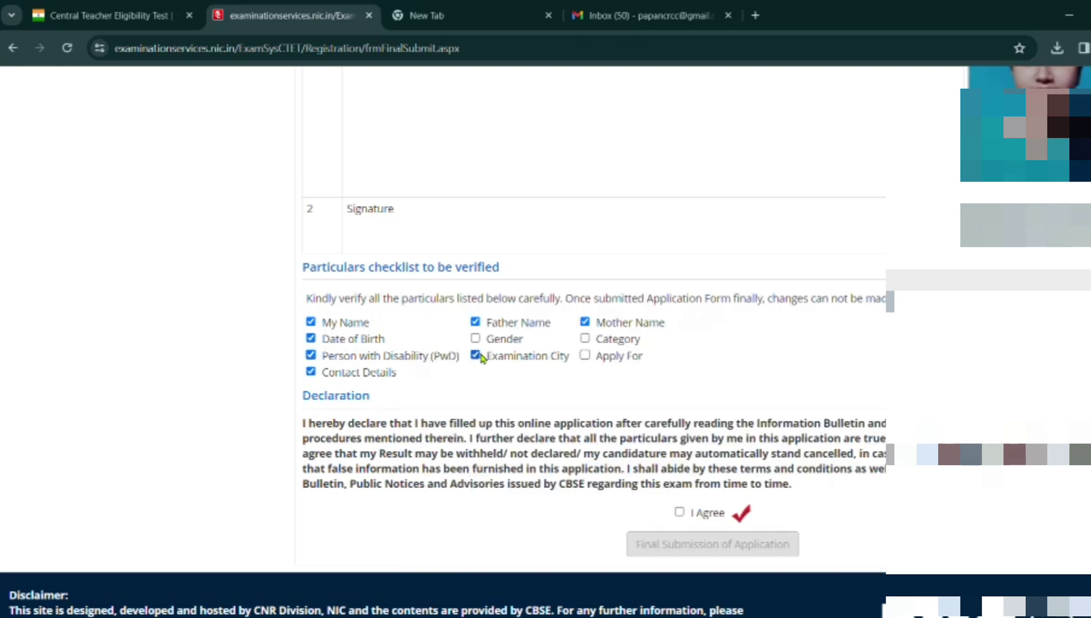
click(475, 338)
click(585, 338)
click(583, 356)
scroll(544, 382, down, 1)
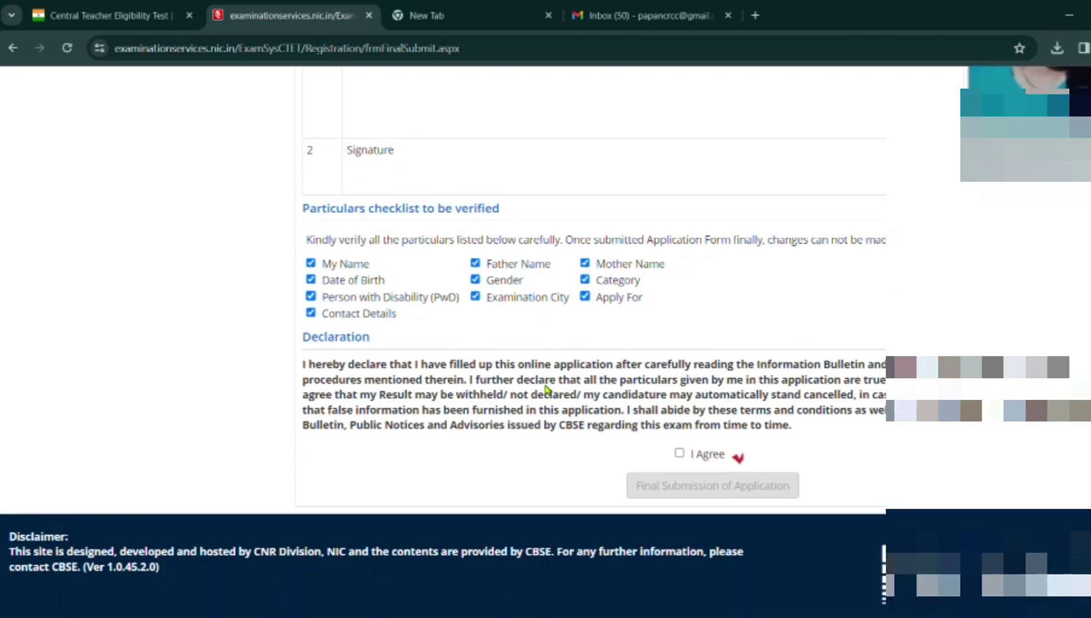
click(678, 453)
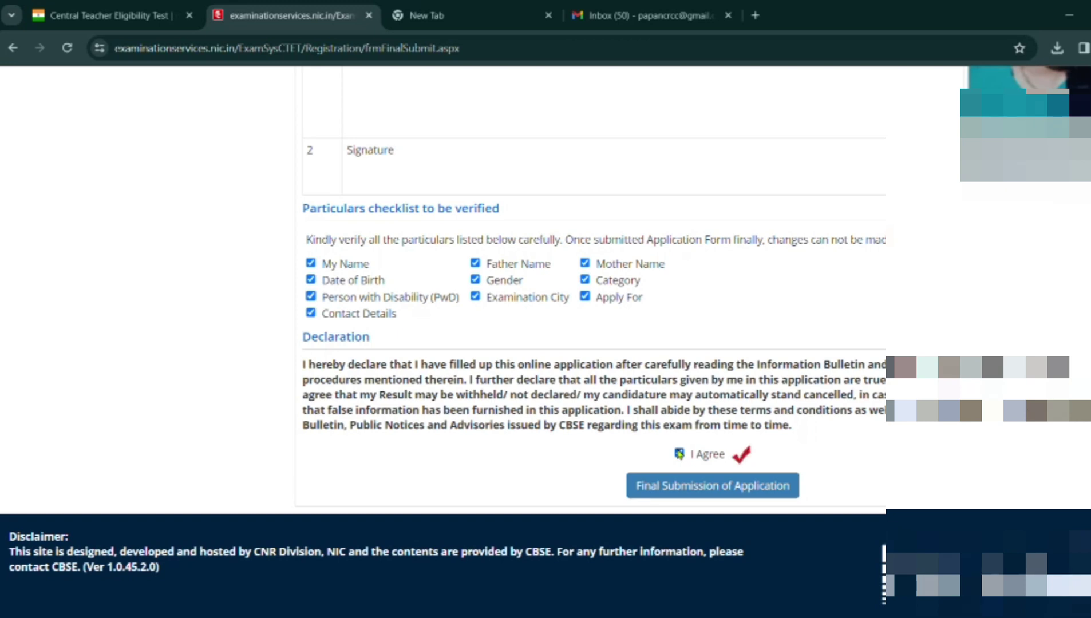
Scroll up and down the review page to recheck all details before final submission.
scroll(664, 435, up, 1)
scroll(664, 429, up, 15)
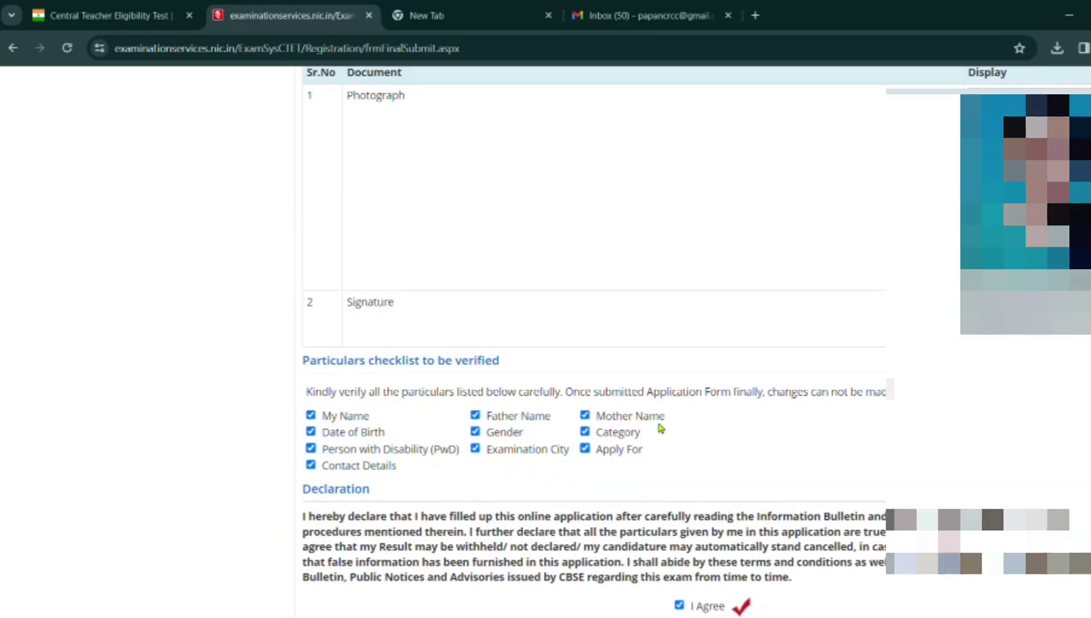
scroll(662, 426, down, 3)
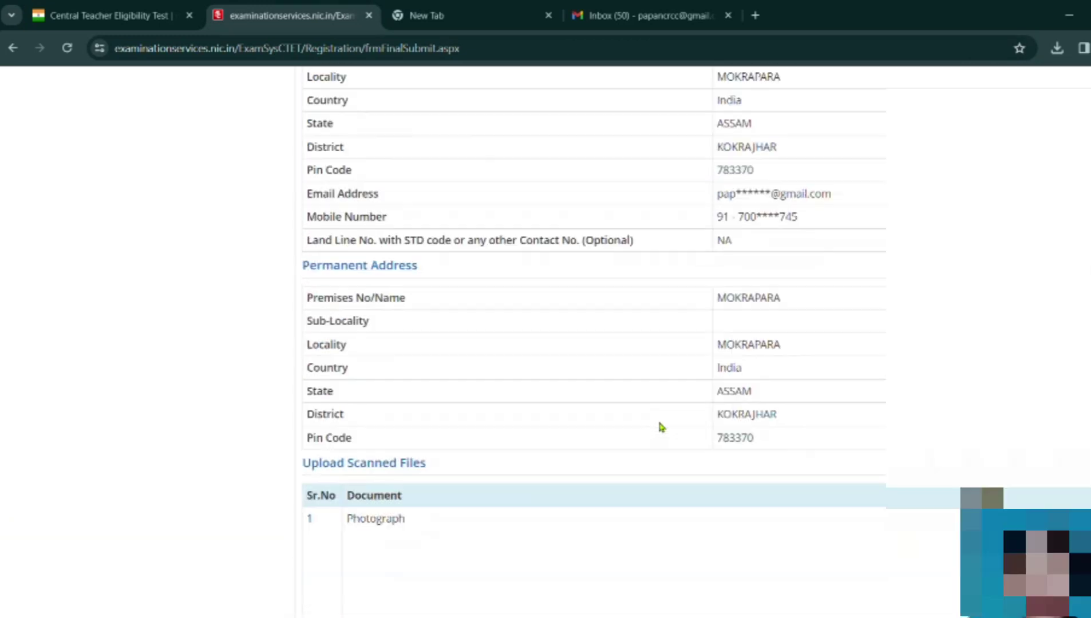
scroll(658, 415, up, 8)
scroll(663, 417, up, 15)
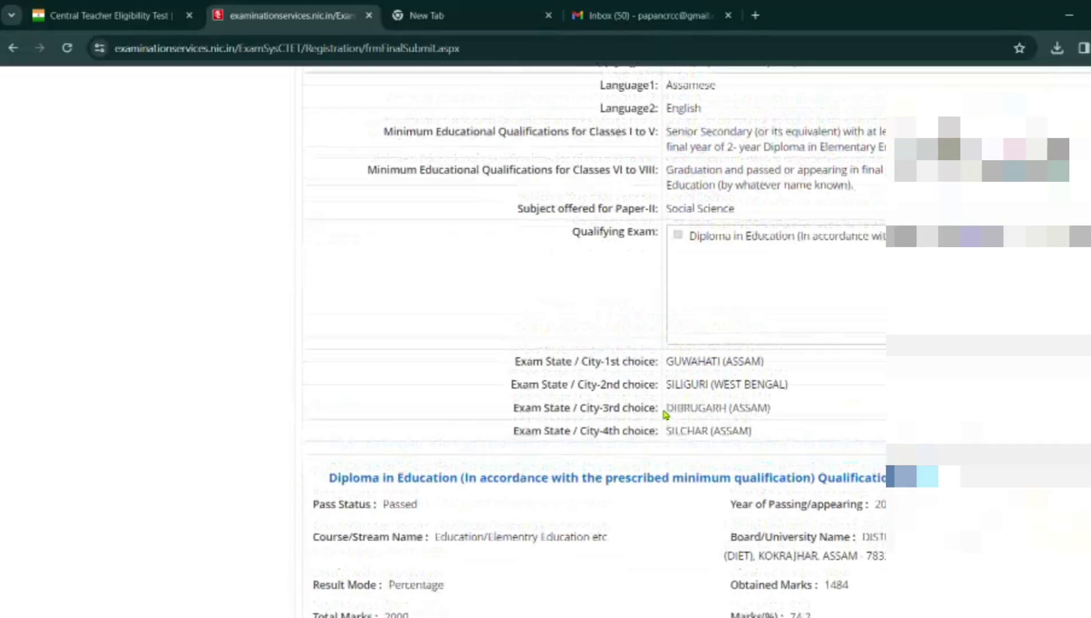
scroll(674, 403, up, 2)
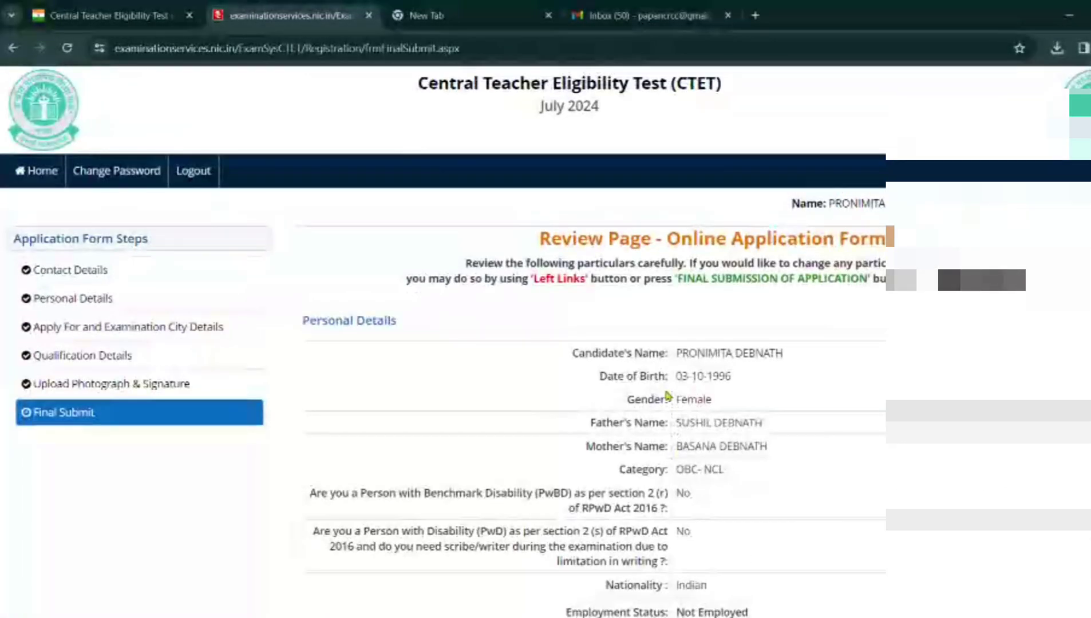
scroll(666, 395, down, 6)
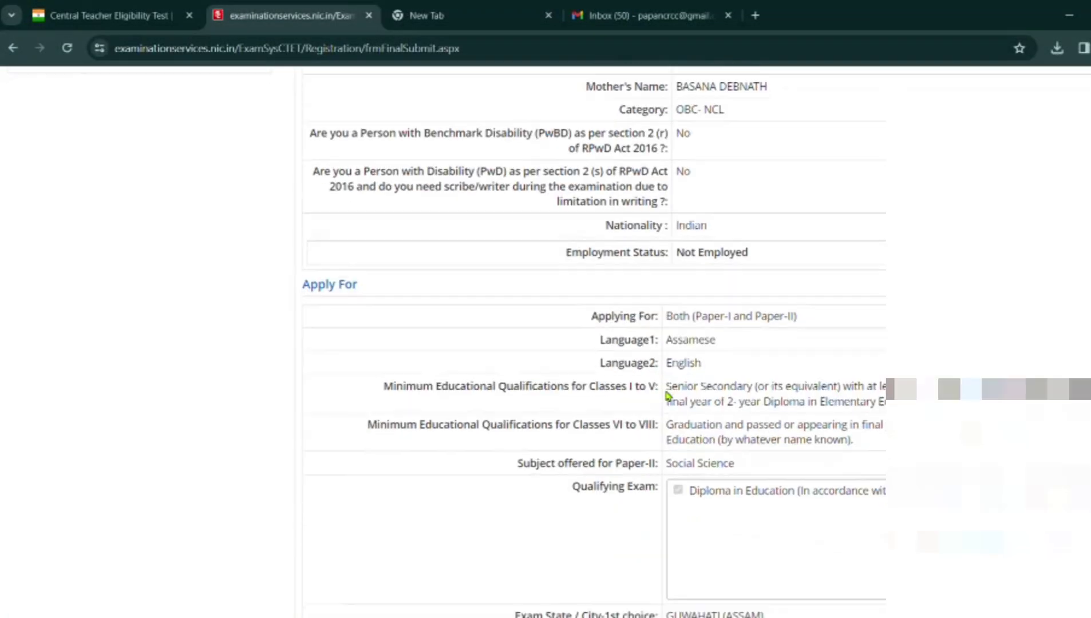
scroll(666, 395, down, 16)
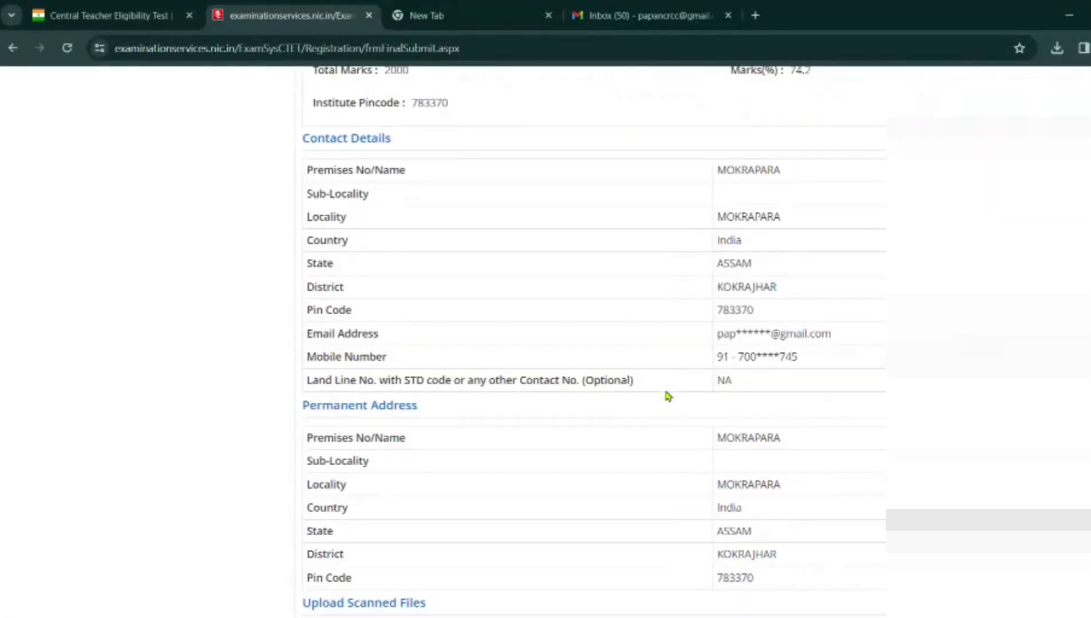
scroll(667, 395, down, 9)
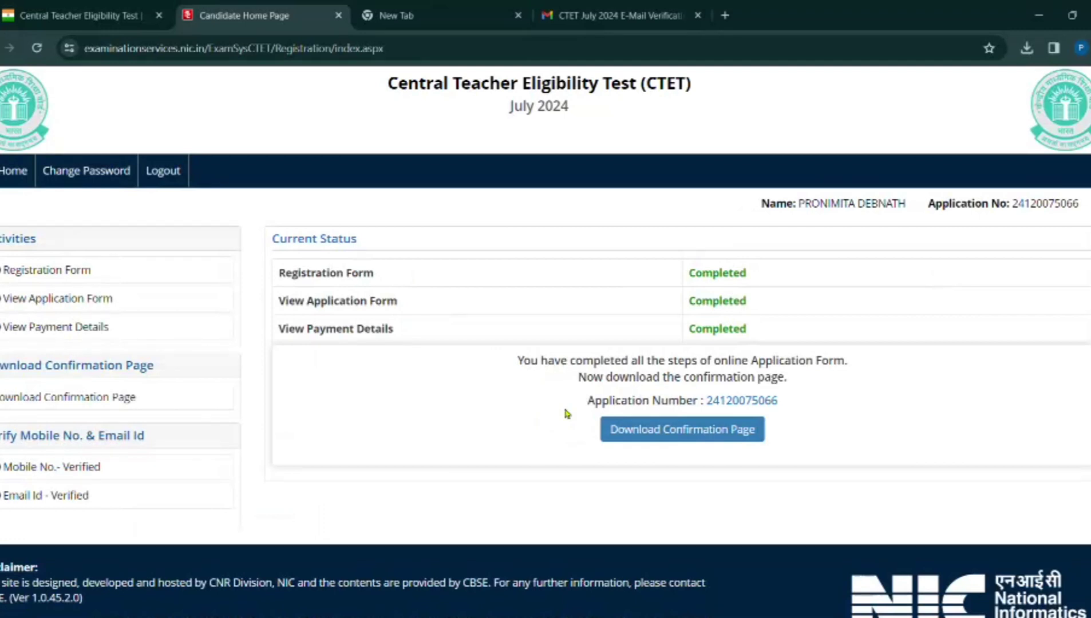
scroll(563, 406, down, 1)
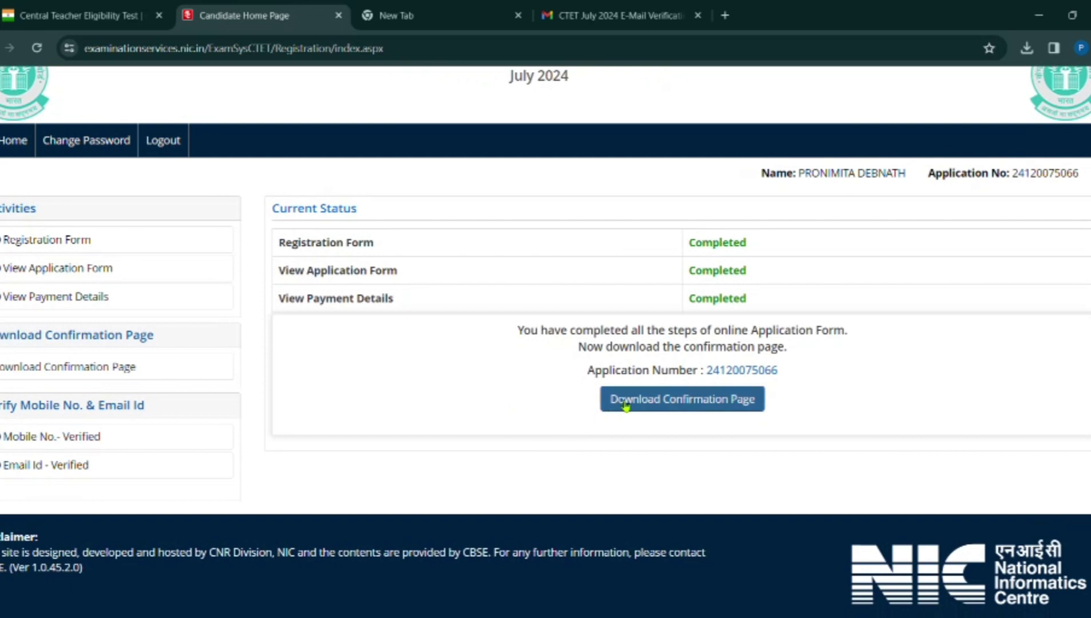
Open the July 2024 confirmation page and look over its details, including the 1200 fee paid via EPG.
click(643, 404)
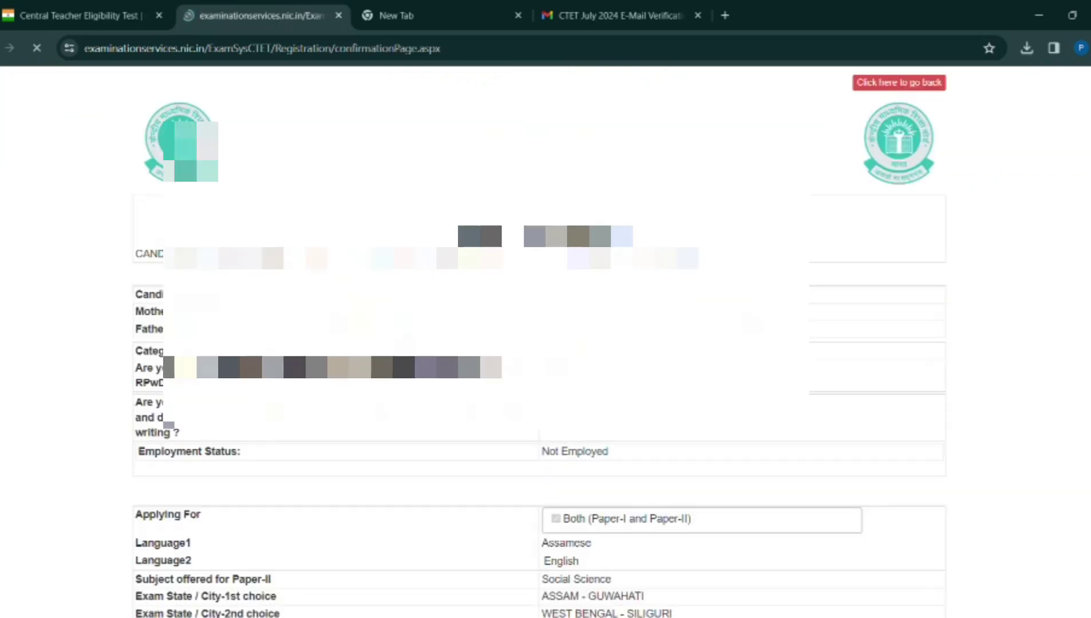
scroll(538, 344, down, 5)
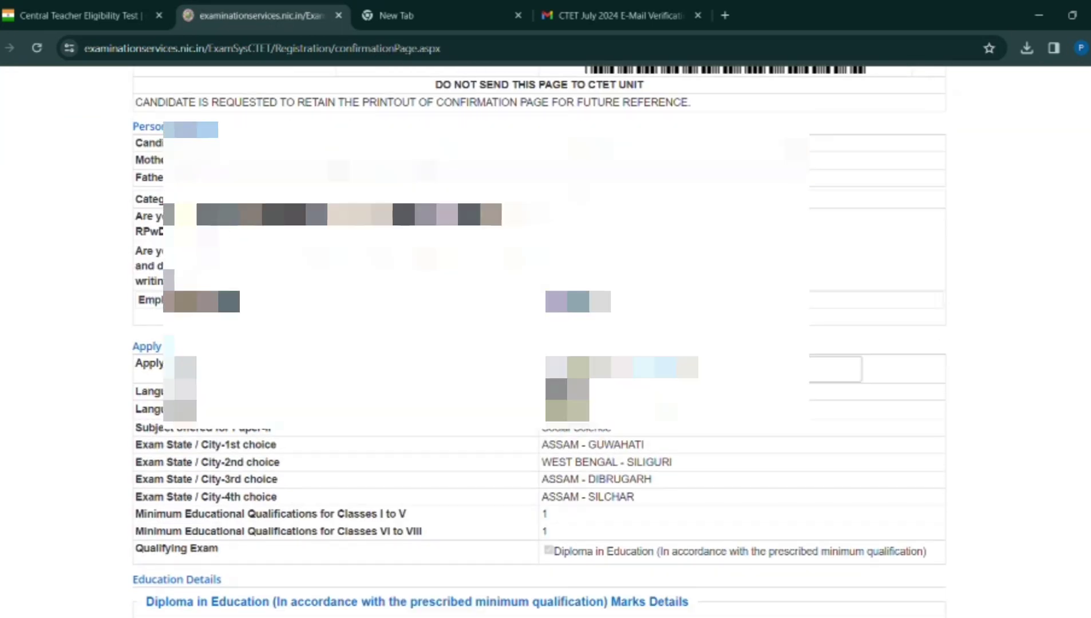
scroll(538, 344, up, 1)
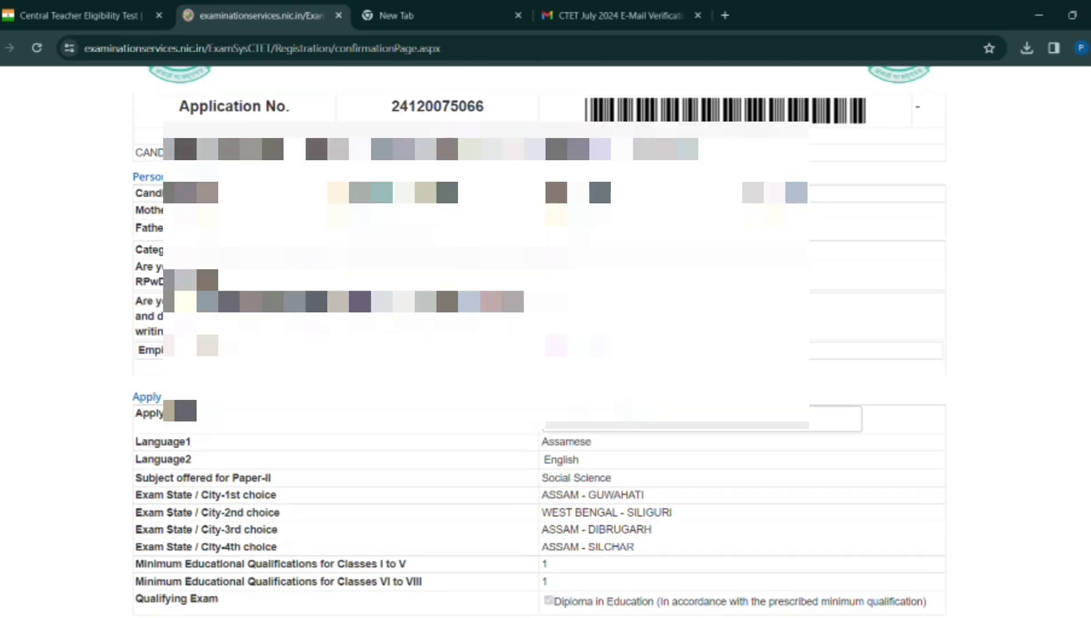
scroll(292, 195, down, 10)
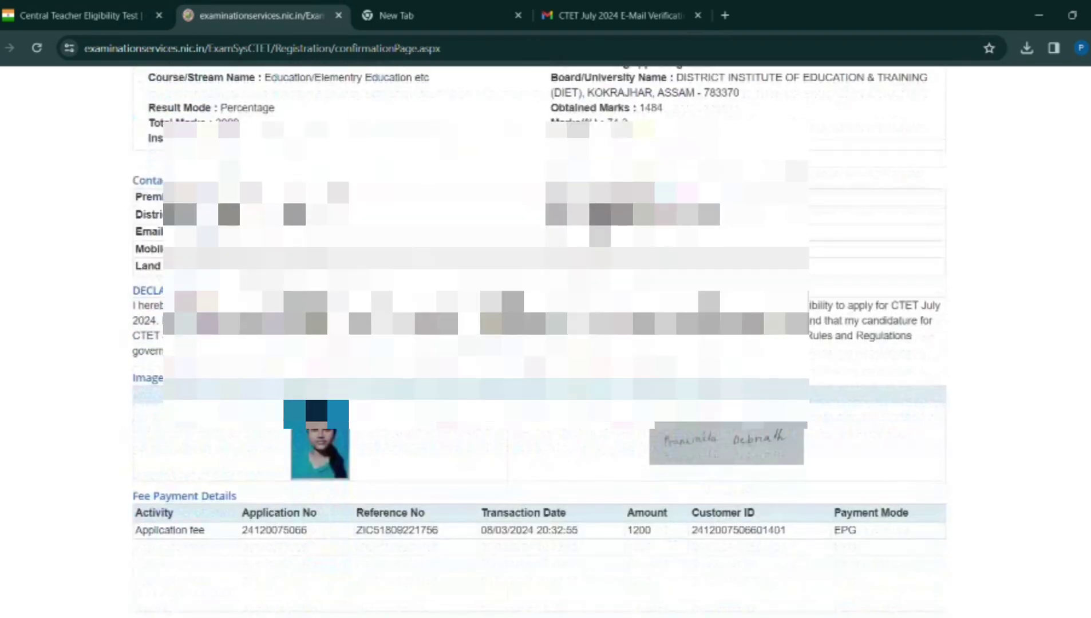
scroll(291, 195, up, 10)
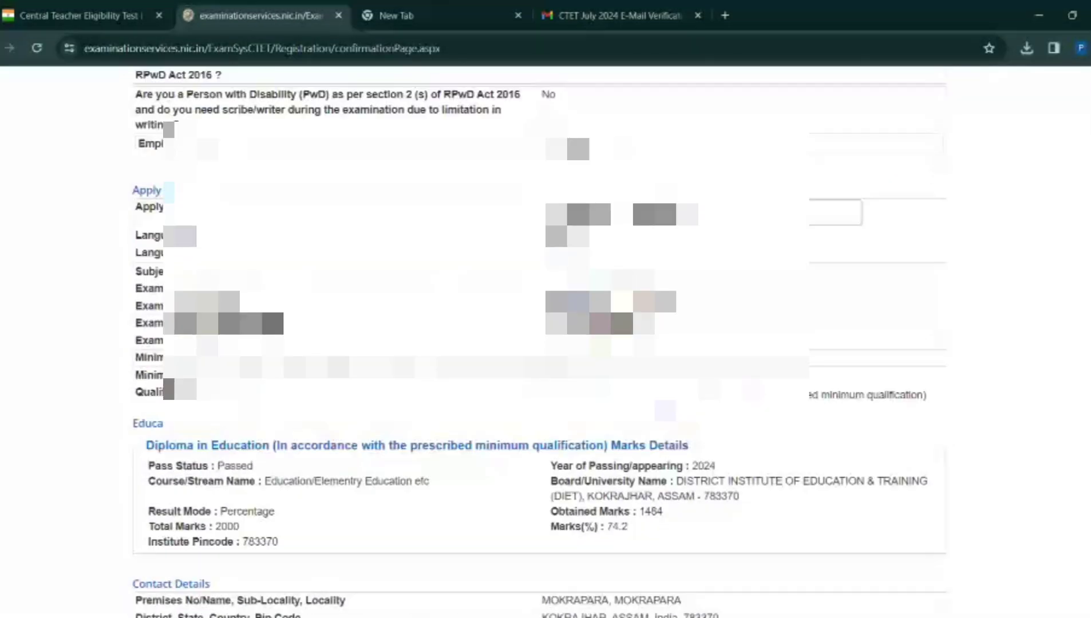
scroll(538, 343, up, 1)
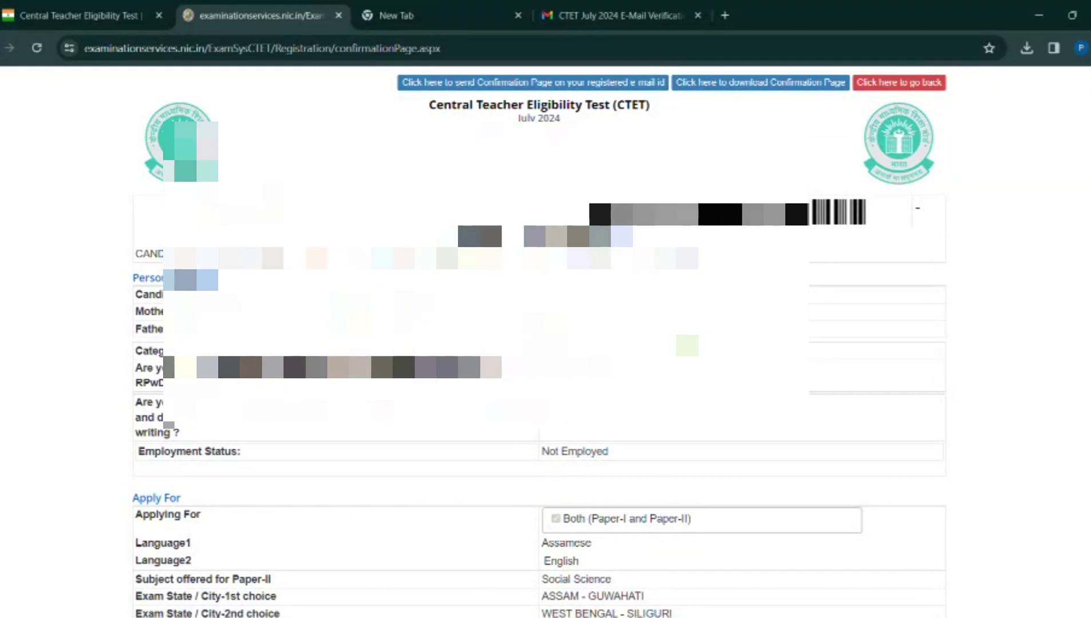
Email the confirmation page to the registered address, download a copy, and dismiss the success alert.
click(560, 86)
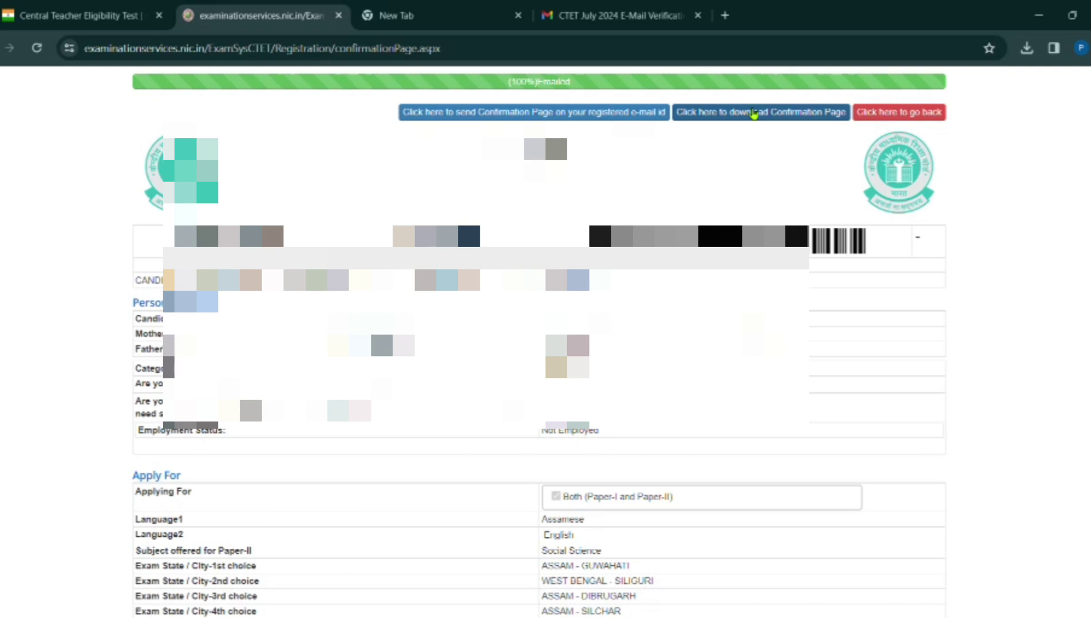
click(753, 114)
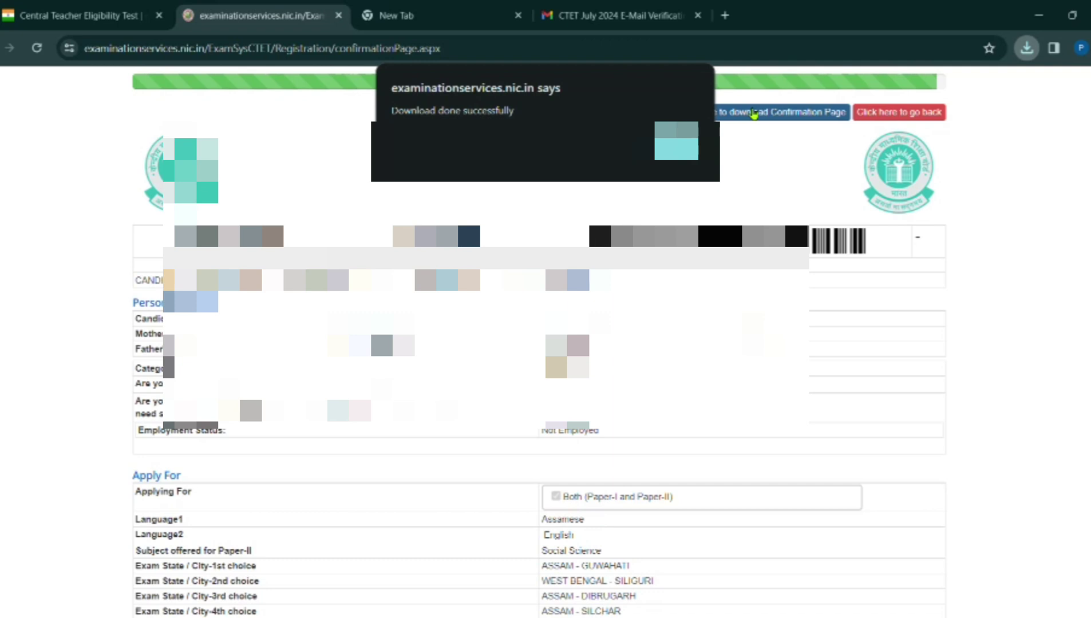
click(666, 147)
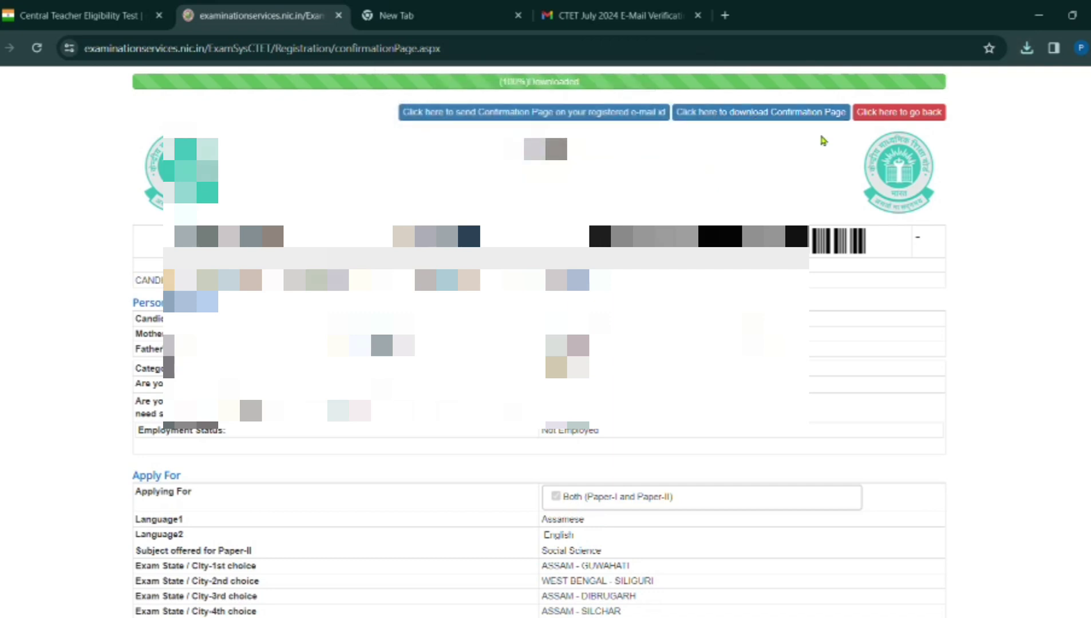
scroll(726, 463, down, 15)
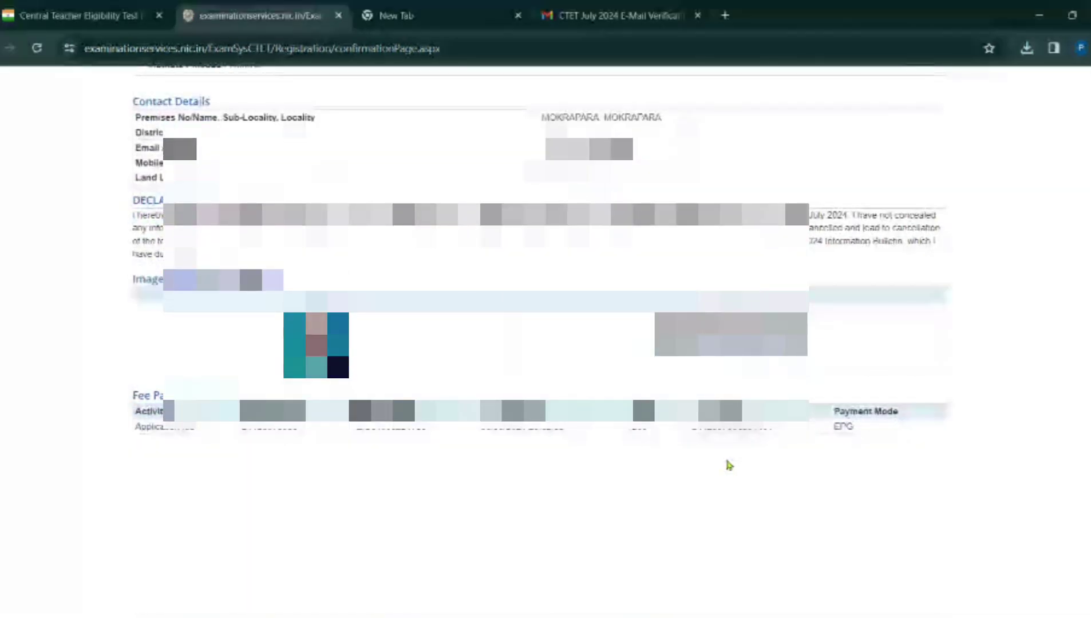
scroll(726, 461, up, 3)
scroll(727, 461, up, 8)
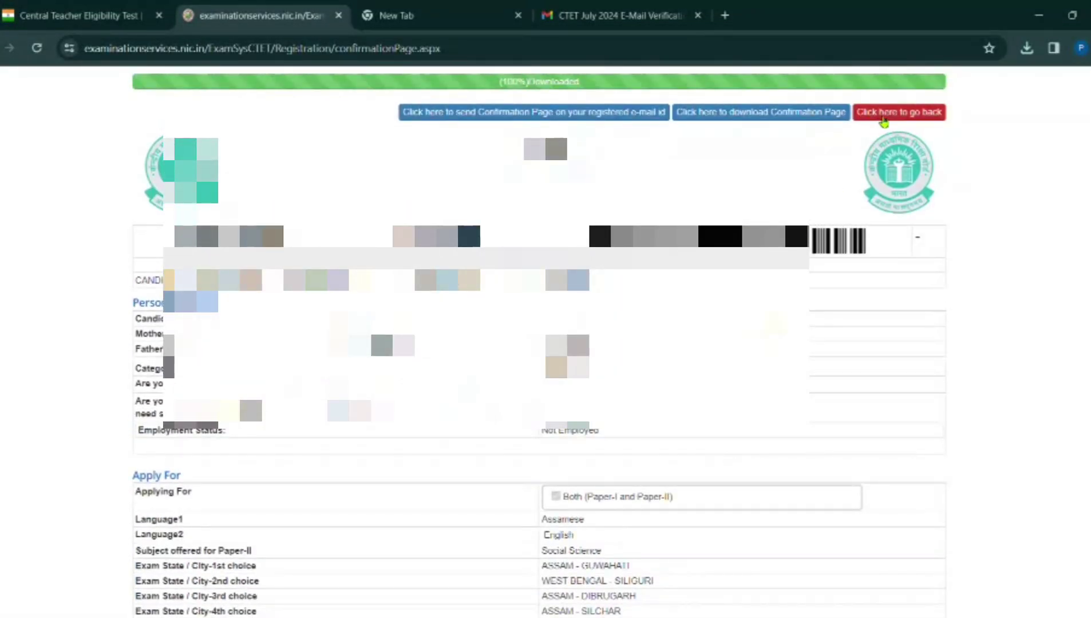
Go back to the candidate home page and check that all three steps show Completed.
click(892, 113)
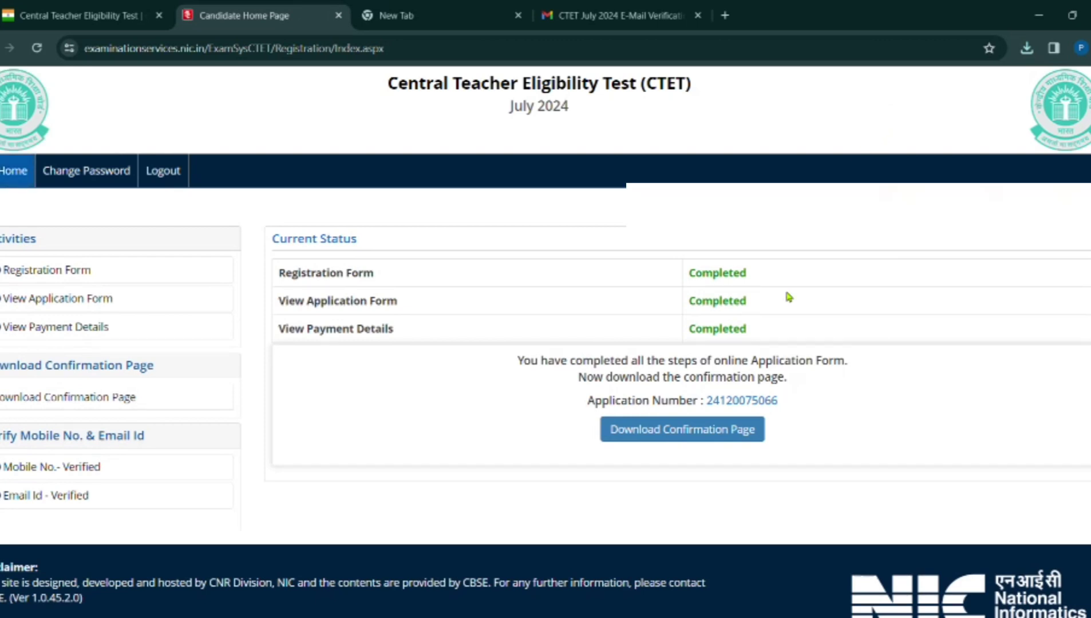
scroll(171, 467, down, 1)
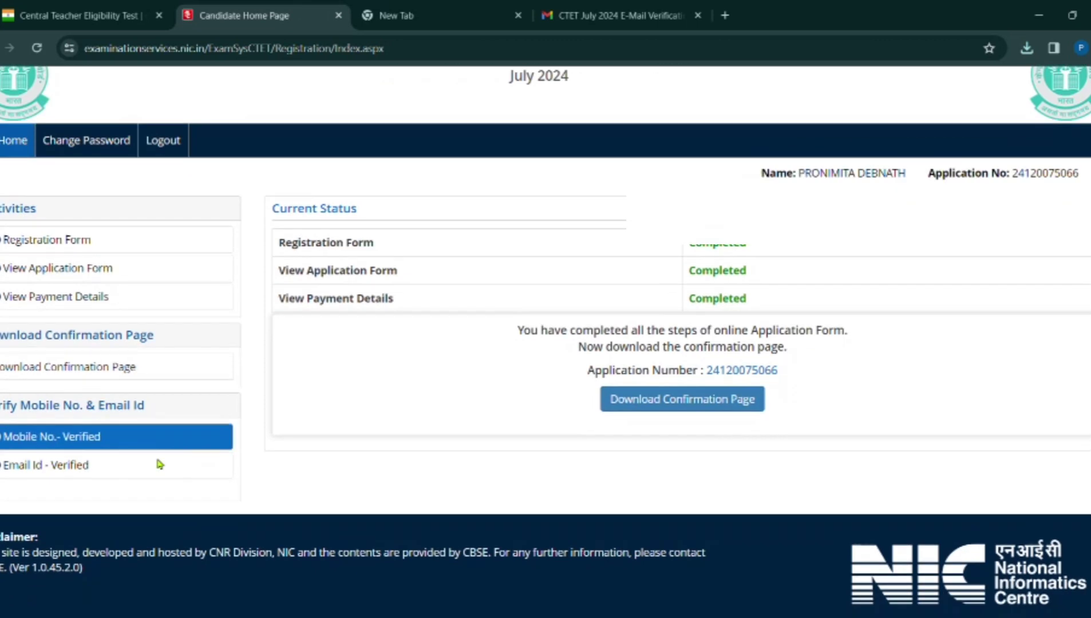
scroll(159, 461, up, 1)
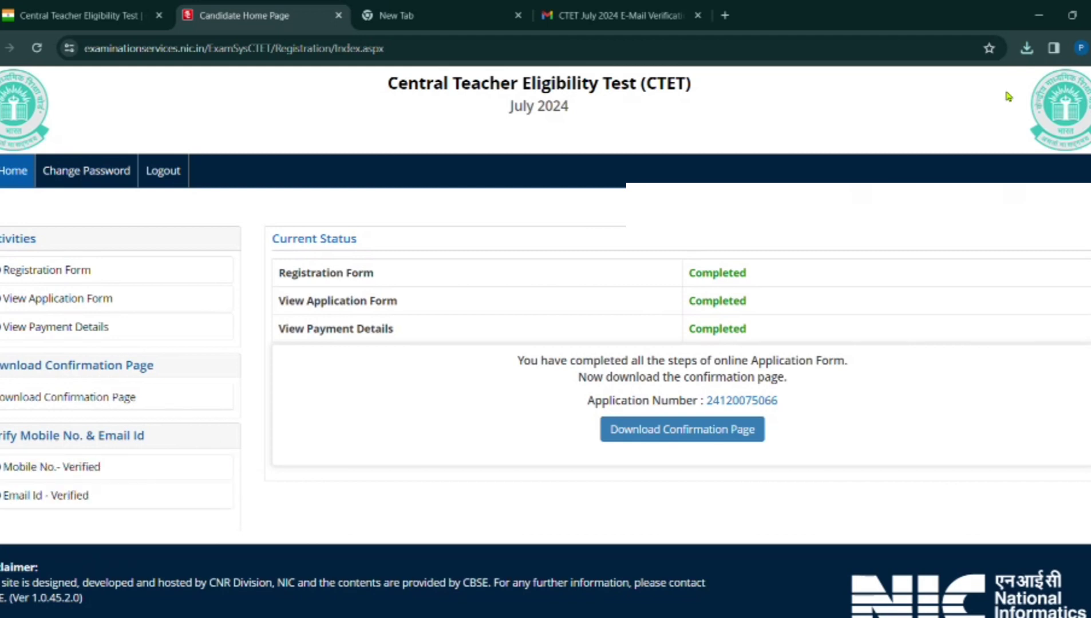